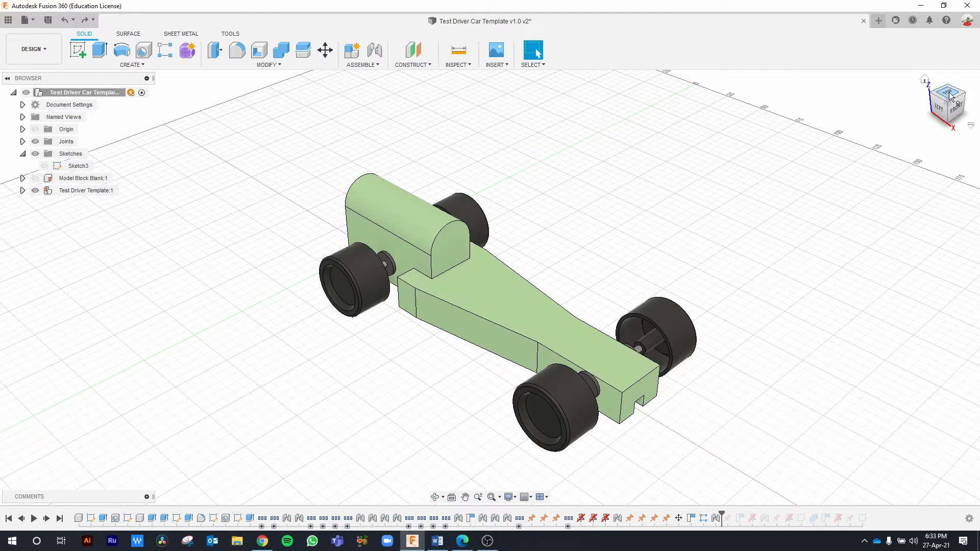
Step: Start a new sketch on the flat top face of the car body, seen from directly above
{"action": "left_click", "coordinate": [949, 92]}
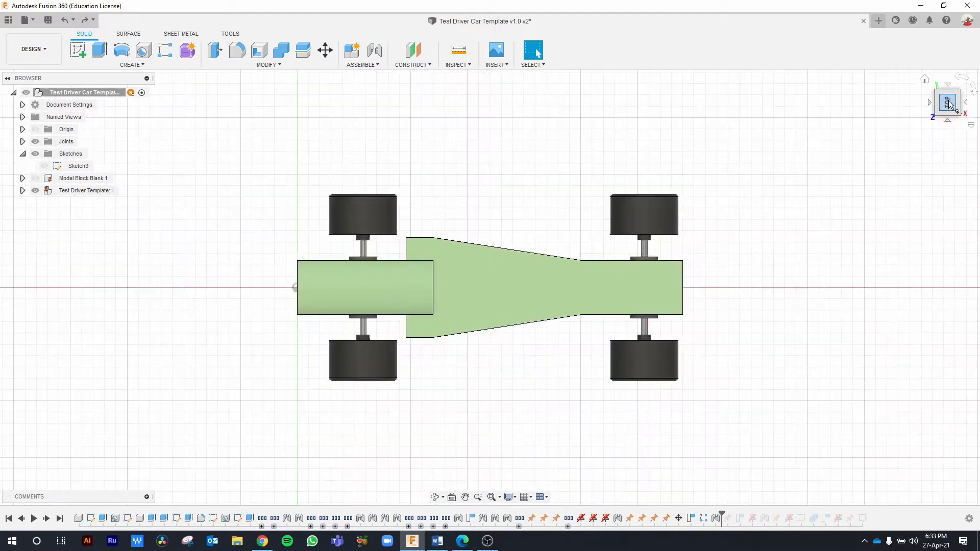
{"action": "scroll", "coordinate": [525, 286], "scroll_direction": "up", "scroll_amount": 4}
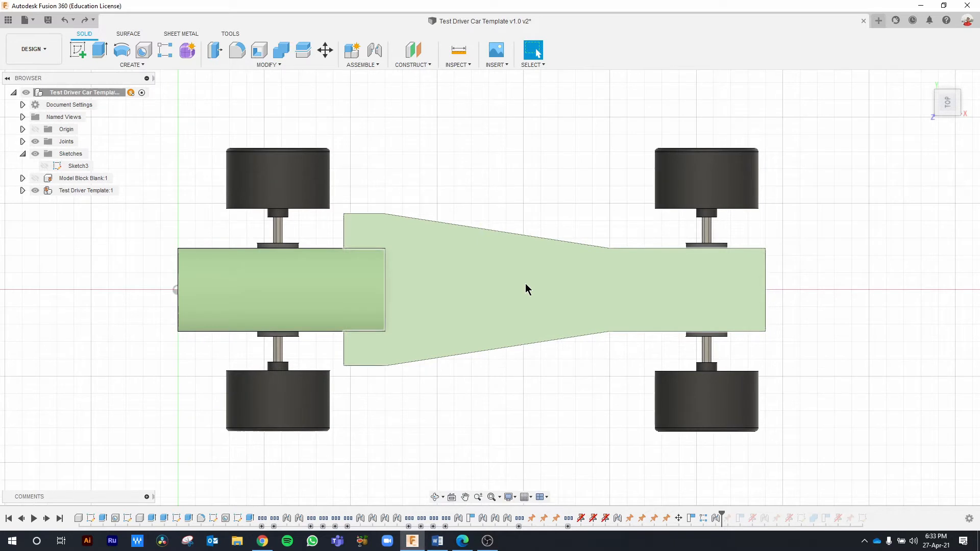
{"action": "left_click", "coordinate": [418, 251]}
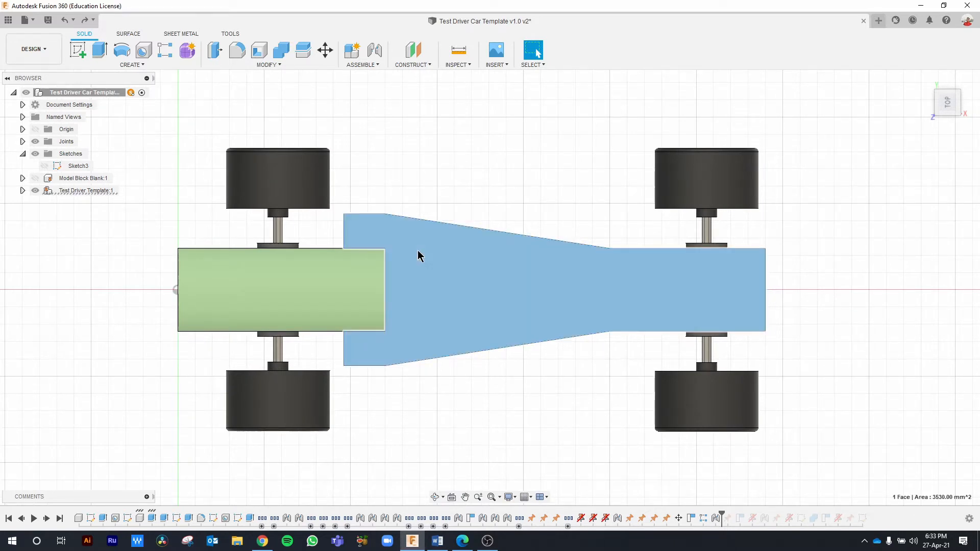
{"action": "right_click", "coordinate": [418, 255]}
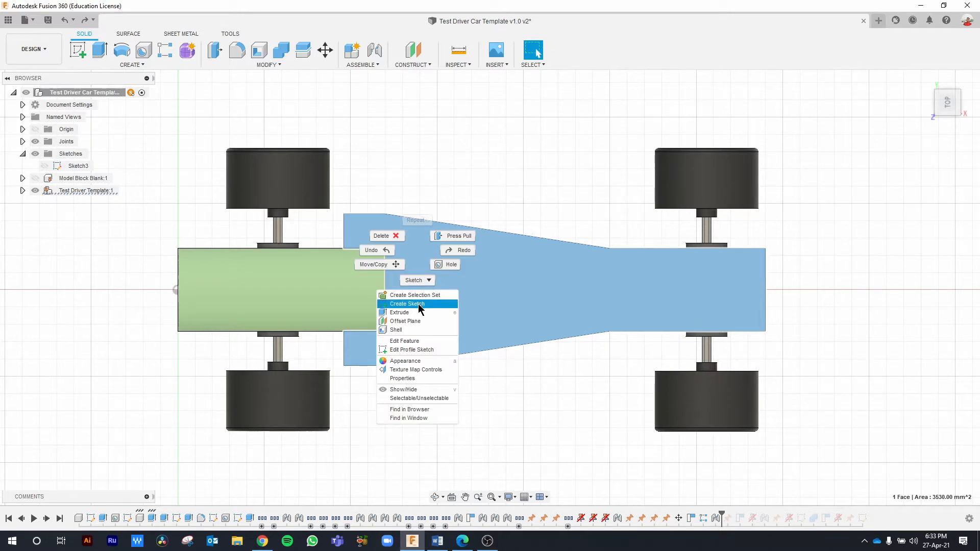
{"action": "left_click", "coordinate": [436, 148]}
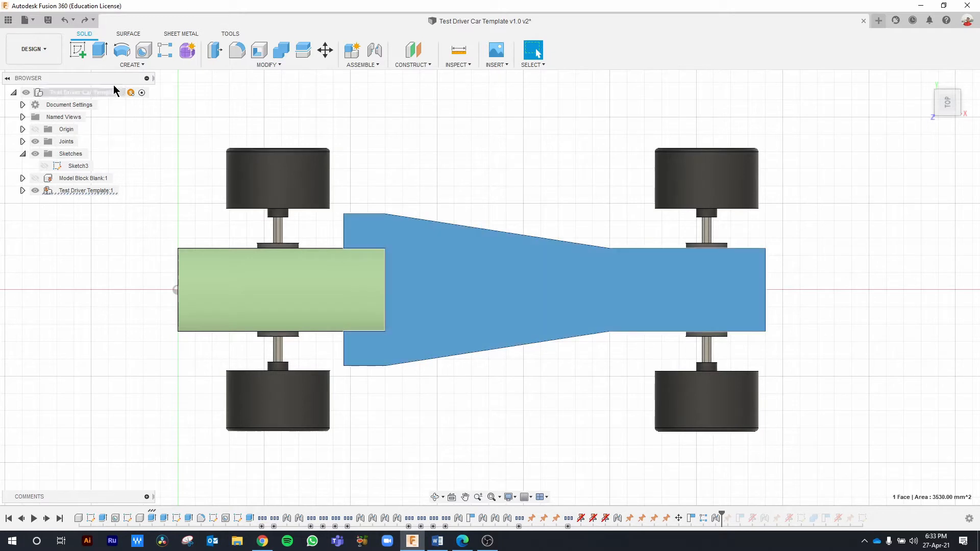
{"action": "left_click", "coordinate": [78, 50]}
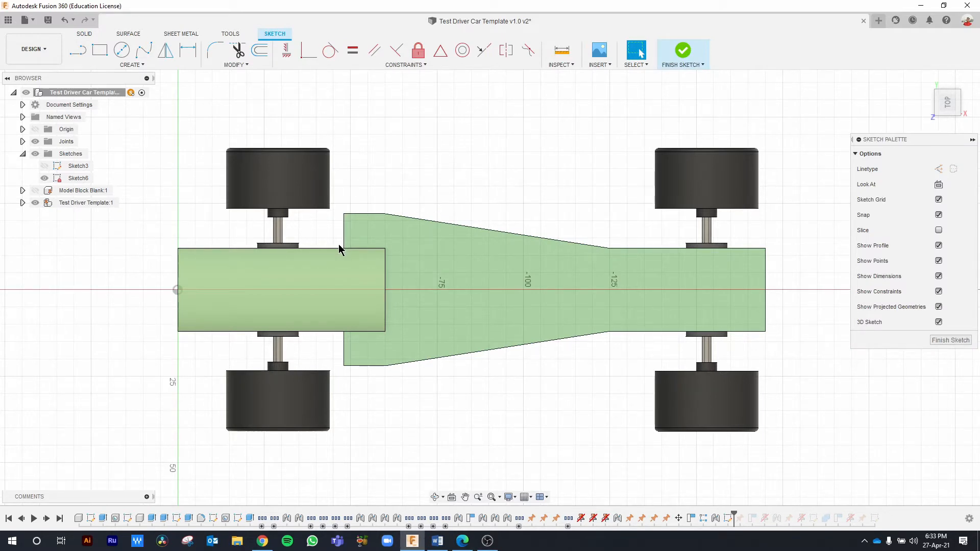
Step: Sketch an 18 mm line straight outward from the rounded housing's side edge, just beside the wheel and 2 mm before the wide body section
{"action": "left_click", "coordinate": [77, 50]}
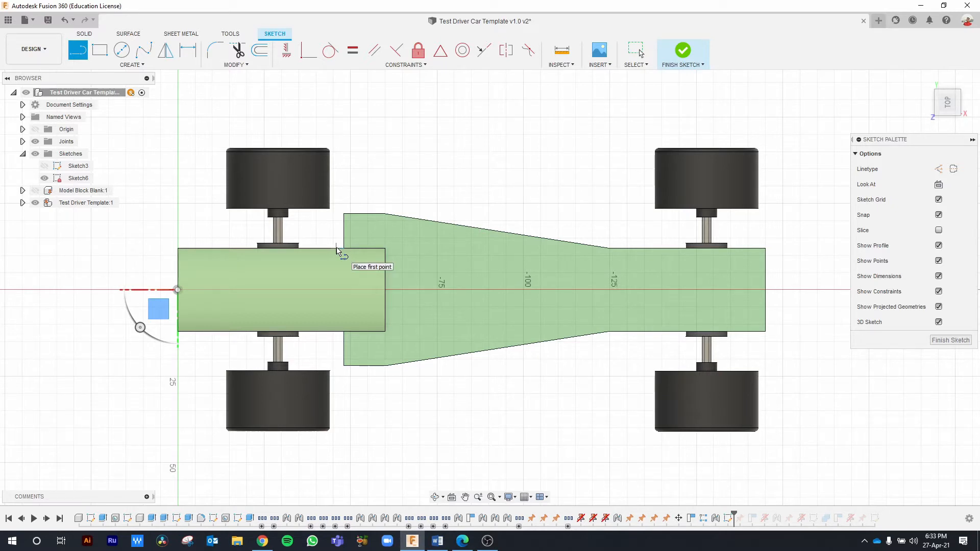
{"action": "left_click", "coordinate": [336, 249]}
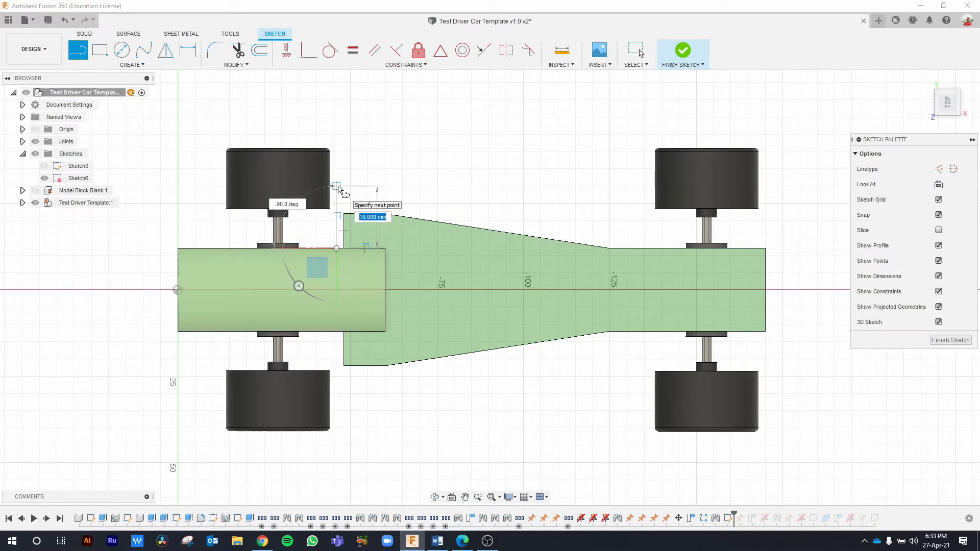
{"action": "left_click", "coordinate": [336, 186]}
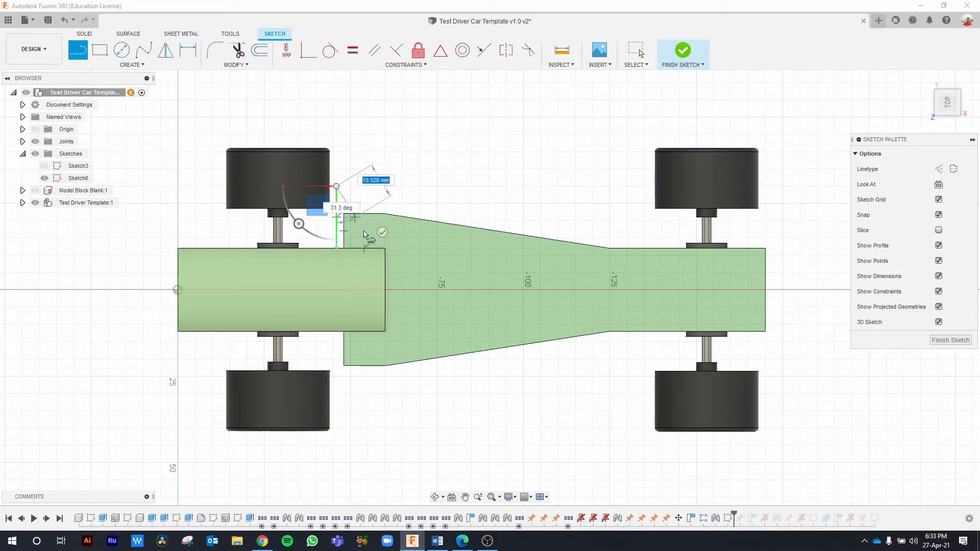
{"action": "key", "text": "Escape"}
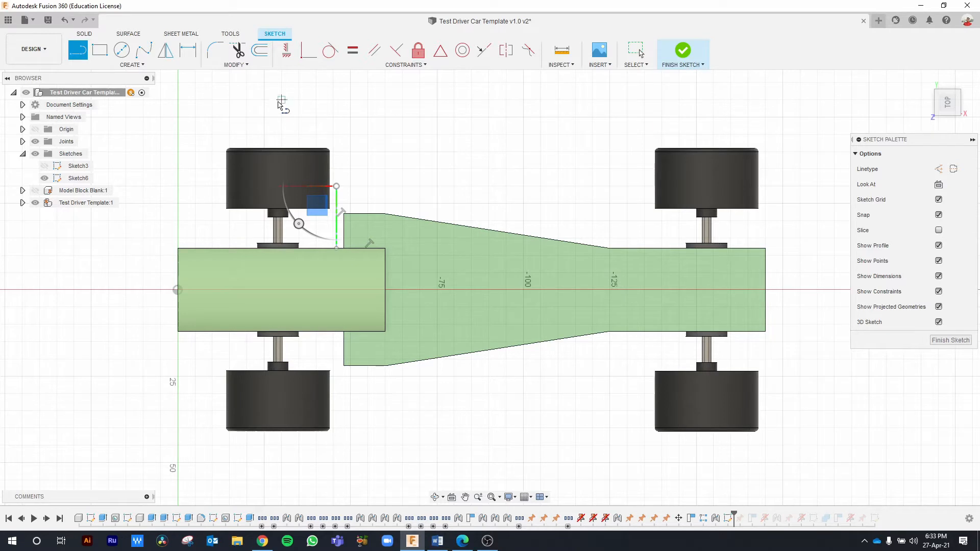
Step: Draw a three-point spline from the outer end of the 18 mm line, over a nearby crest point, to the corner where the body's taper ends
{"action": "left_click", "coordinate": [144, 51]}
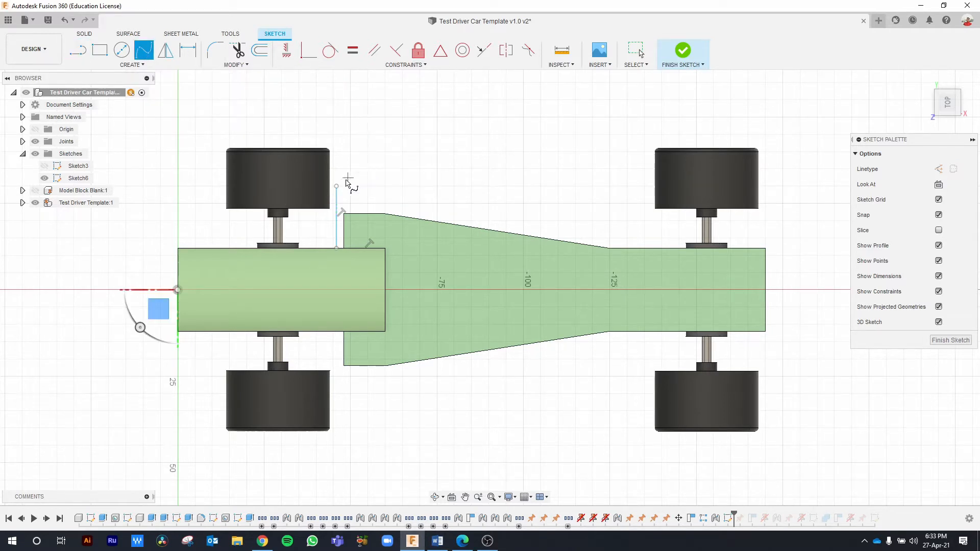
{"action": "left_click", "coordinate": [336, 186]}
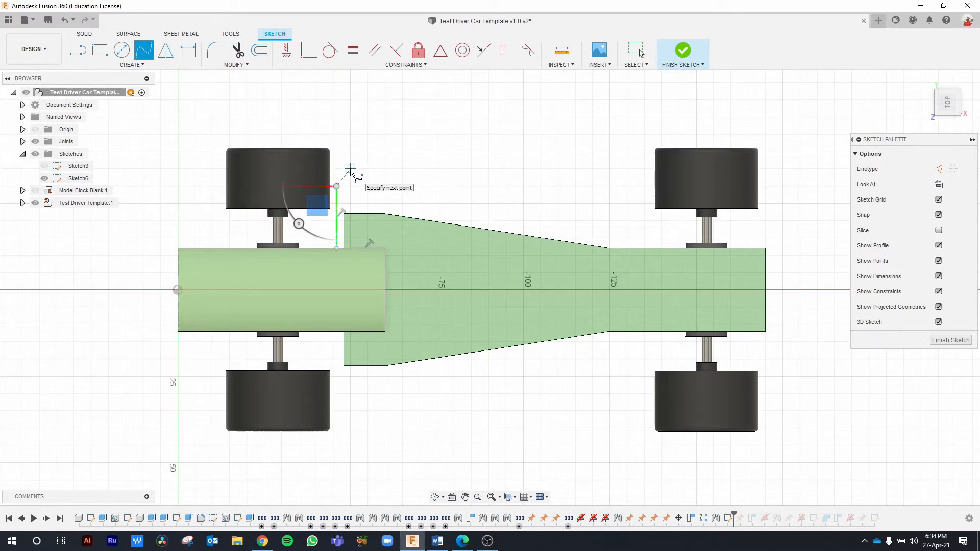
{"action": "left_click", "coordinate": [351, 169]}
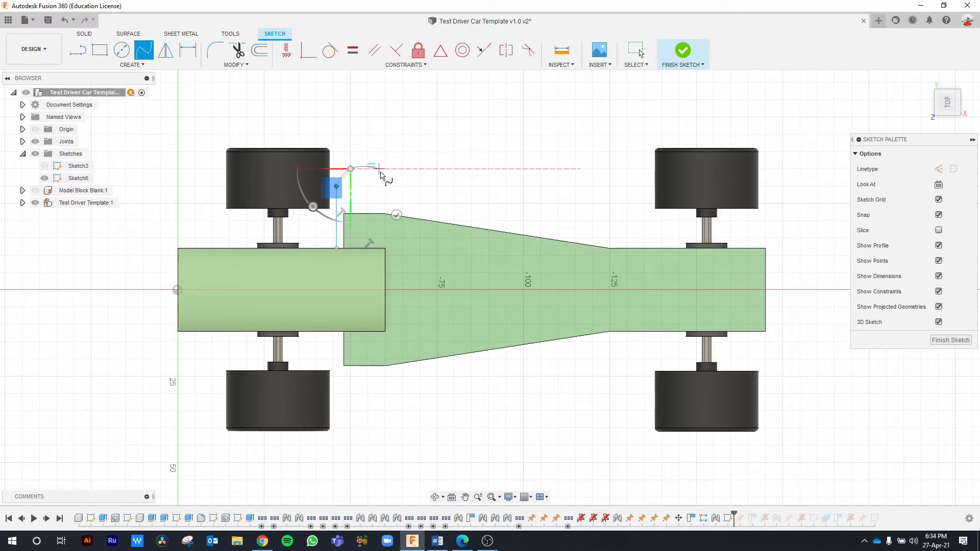
{"action": "left_click", "coordinate": [609, 249]}
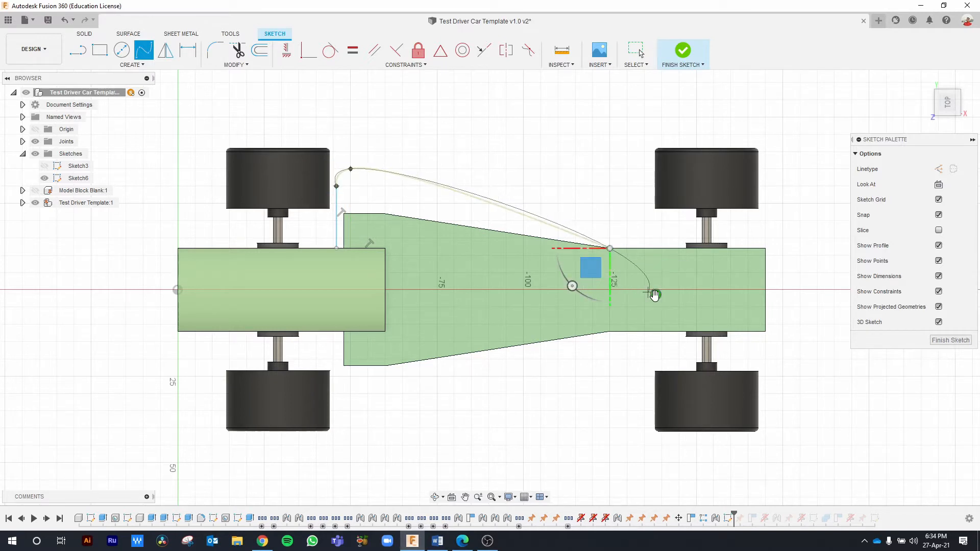
{"action": "key", "text": "Escape"}
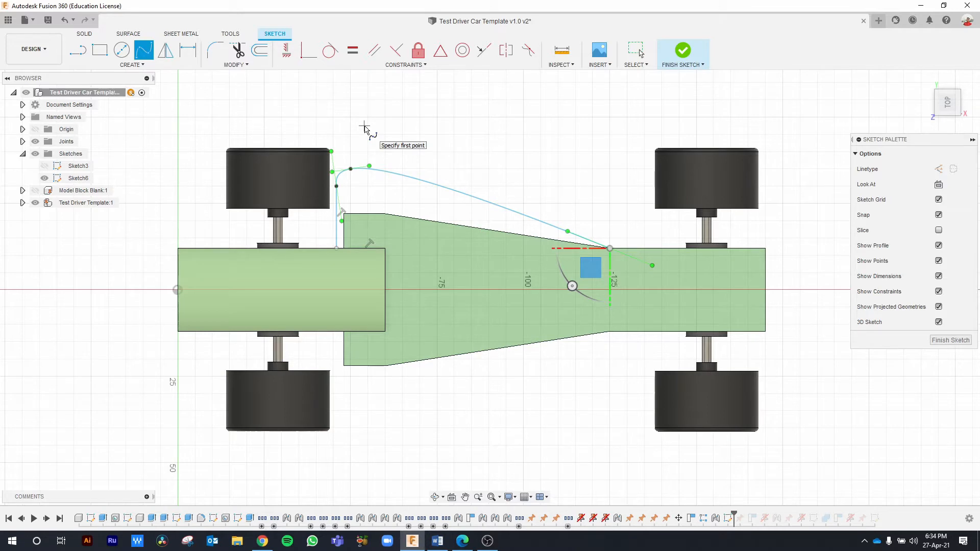
{"action": "key", "text": "Escape"}
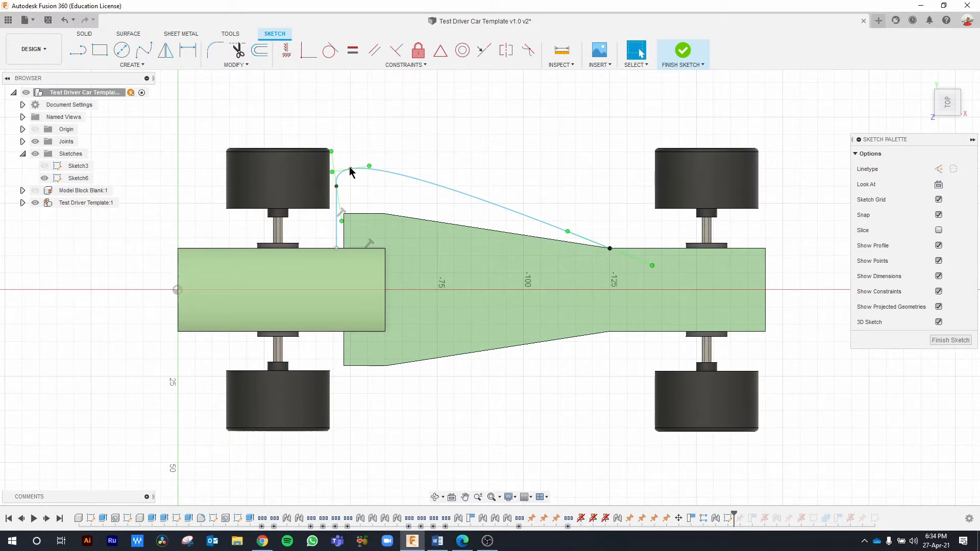
Step: Reshape the curve by moving the spline's crest point to X 55, Y 39 mm and its junction with the straight line to X 46, Y 35 mm
{"action": "scroll", "coordinate": [354, 185], "scroll_direction": "up", "scroll_amount": 2}
{"action": "scroll", "coordinate": [351, 182], "scroll_direction": "up", "scroll_amount": 2}
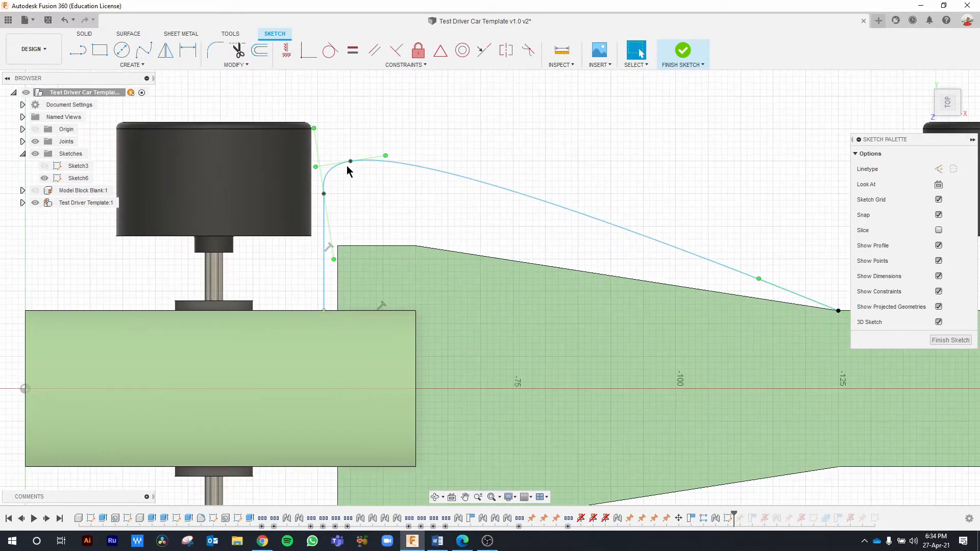
{"action": "left_click", "coordinate": [348, 162]}
{"action": "left_click_drag", "start_coordinate": [350, 162], "coordinate": [383, 137]}
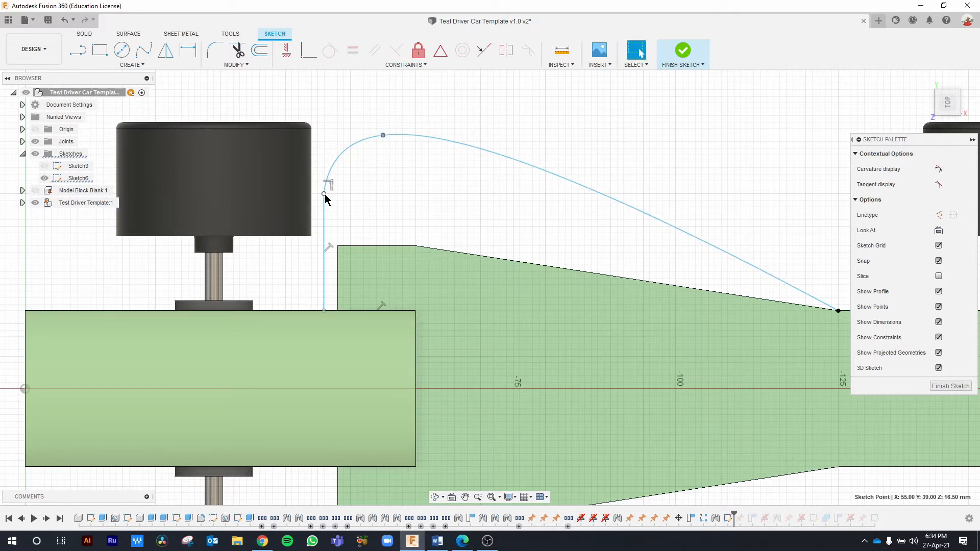
{"action": "left_click_drag", "start_coordinate": [324, 194], "coordinate": [324, 164]}
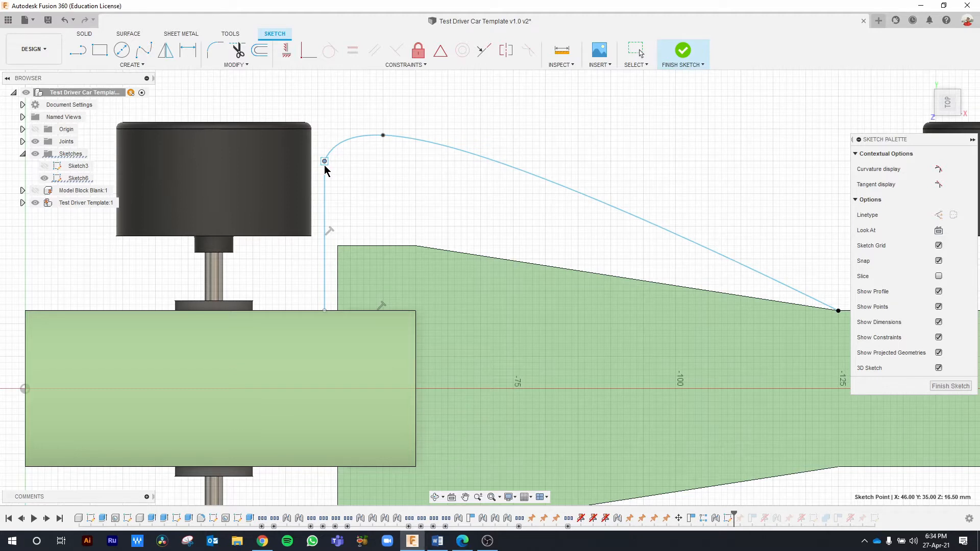
{"action": "key", "text": "Escape"}
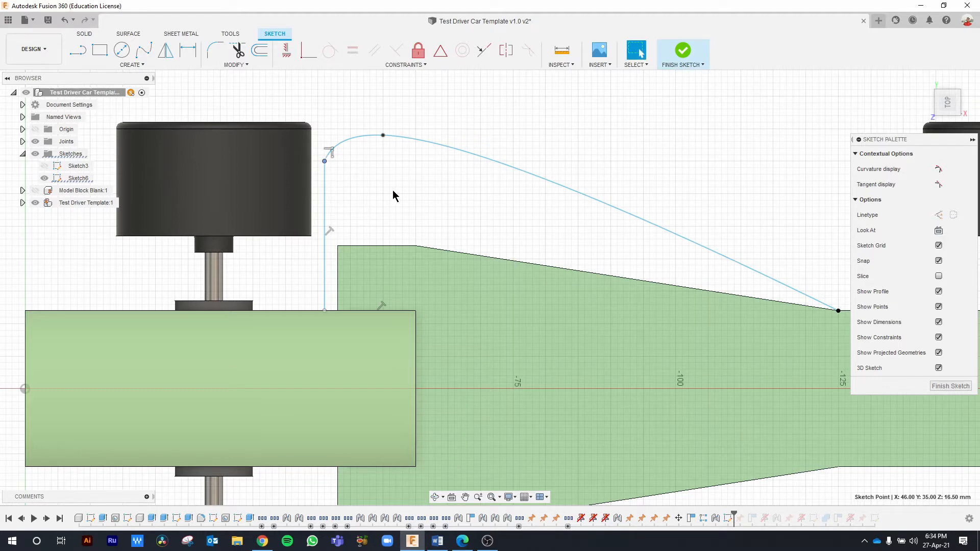
Step: Close the profile with a 2 mm line from the straight line's base to the body, then lines tracing the body's outline to the spline's end
{"action": "scroll", "coordinate": [395, 195], "scroll_direction": "down", "scroll_amount": 3}
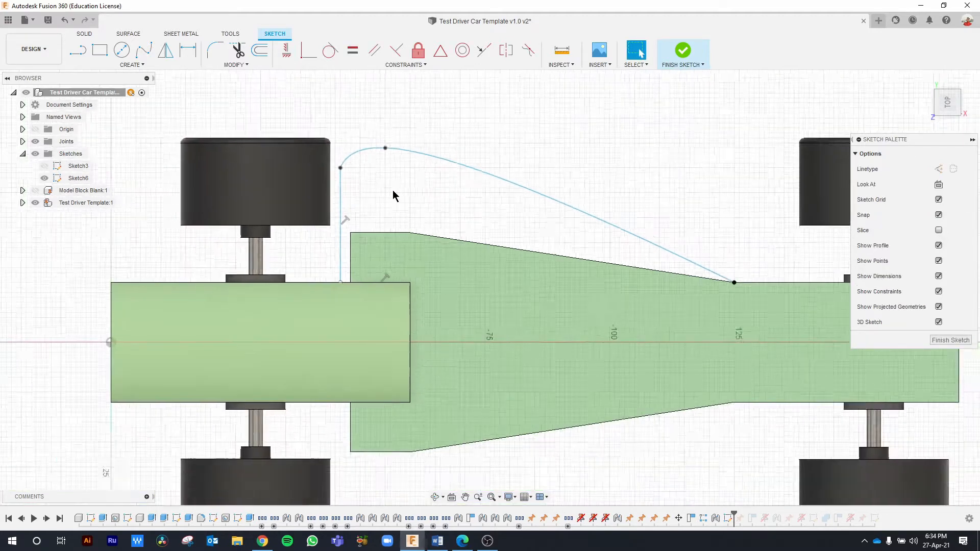
{"action": "middle_click_drag", "start_coordinate": [424, 199], "coordinate": [335, 198]}
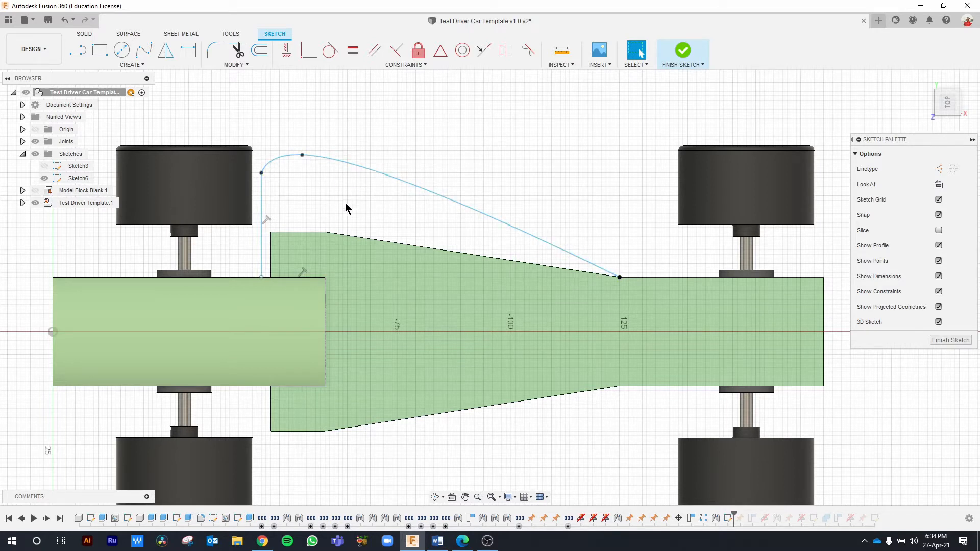
{"action": "left_click", "coordinate": [78, 53]}
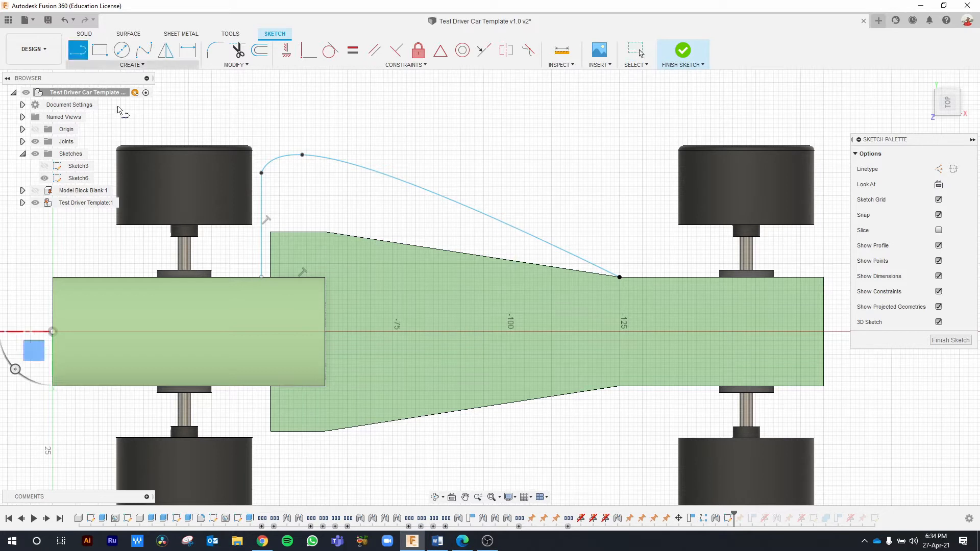
{"action": "left_click", "coordinate": [261, 278]}
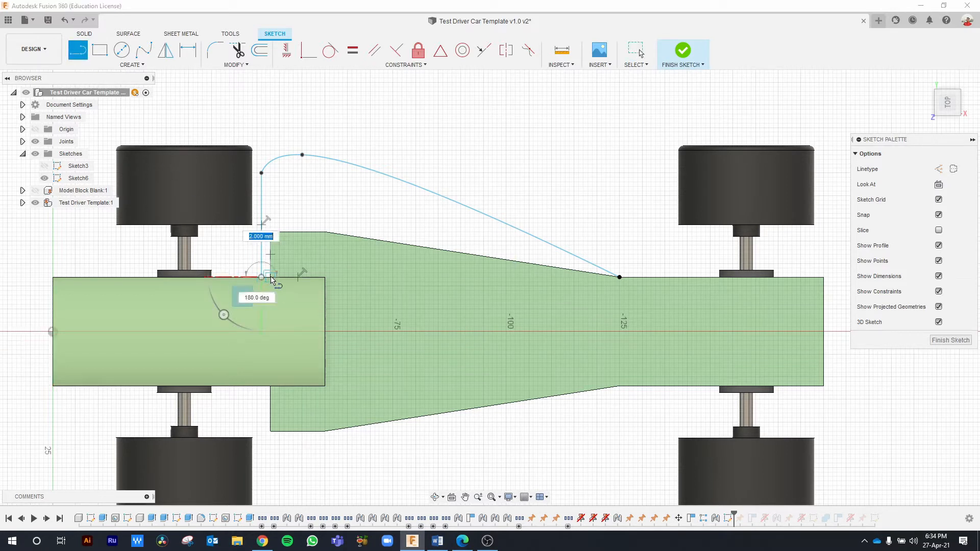
{"action": "left_click", "coordinate": [270, 277]}
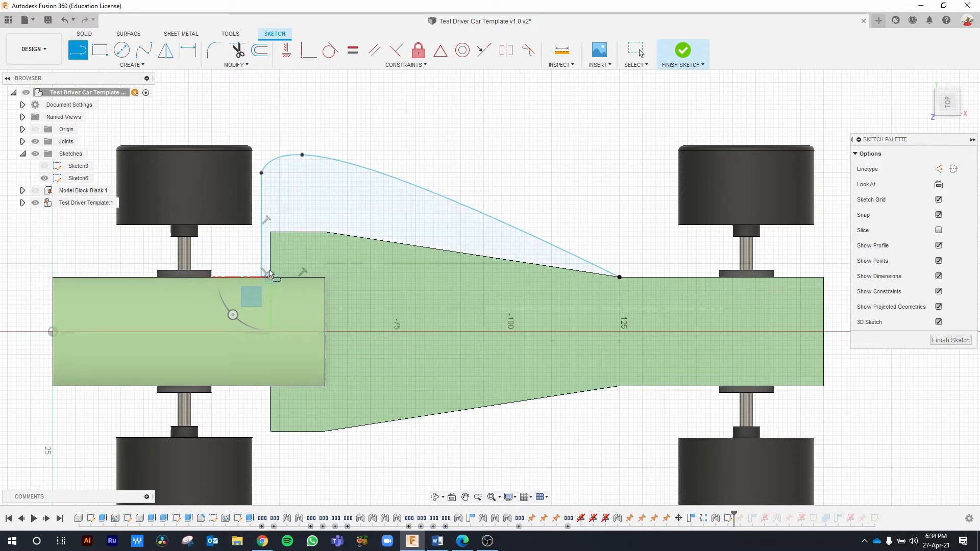
{"action": "left_click", "coordinate": [271, 232]}
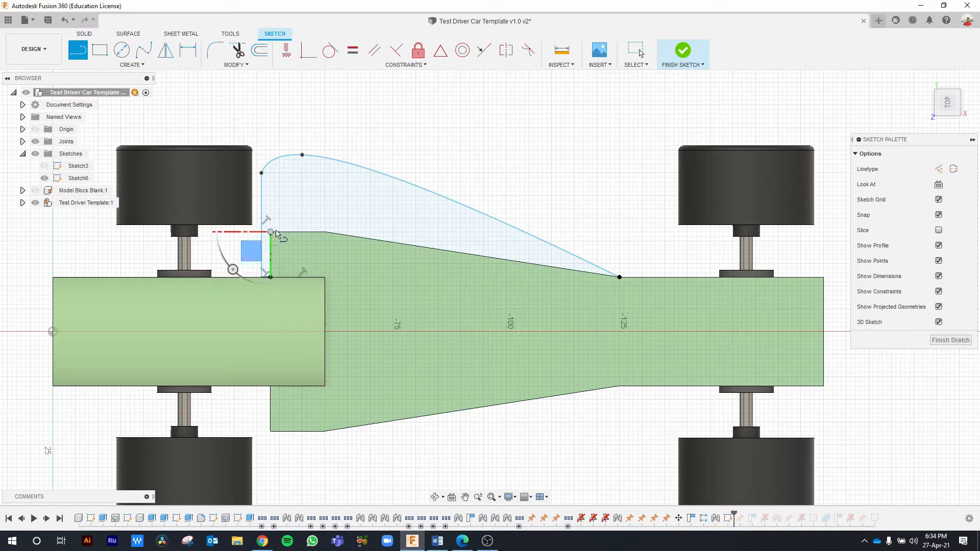
{"action": "left_click", "coordinate": [325, 232]}
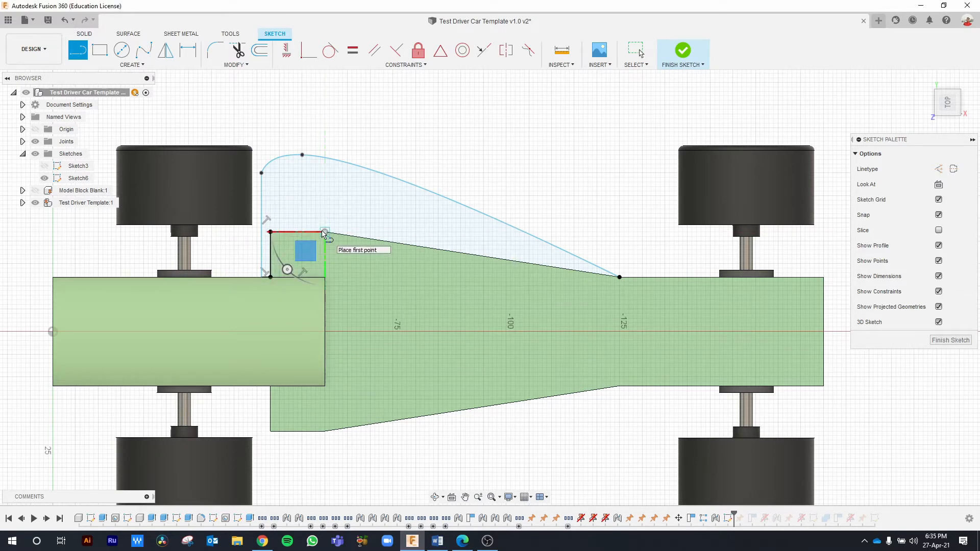
{"action": "left_click", "coordinate": [620, 277]}
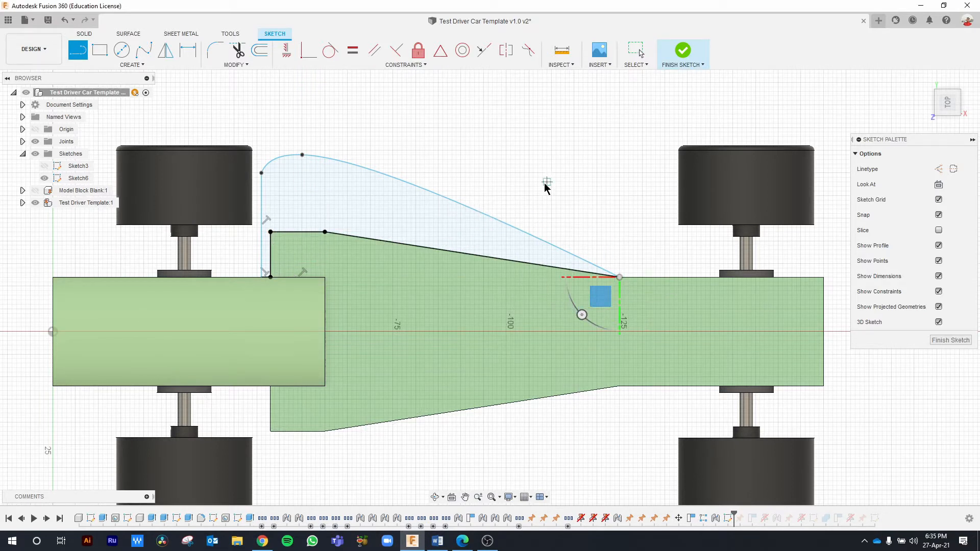
{"action": "key", "text": "Escape"}
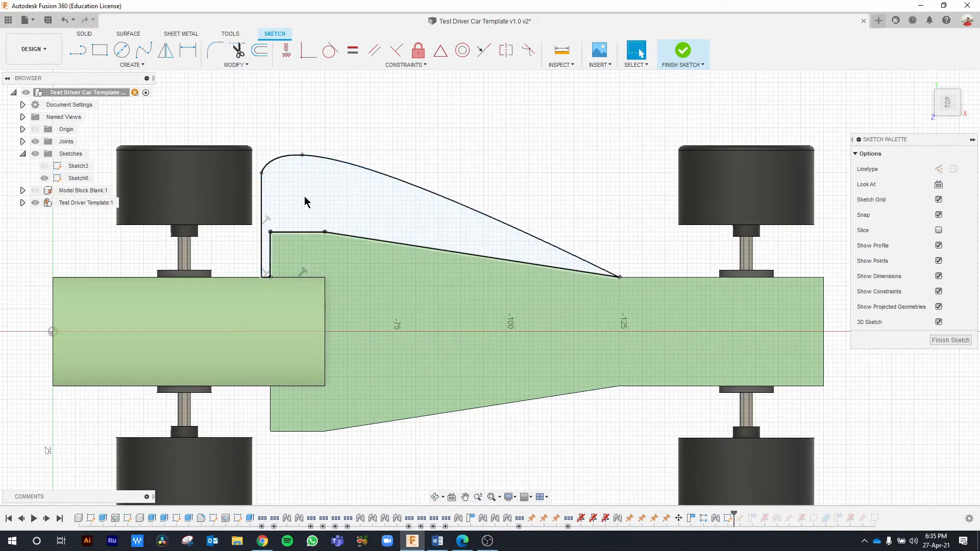
{"action": "left_click", "coordinate": [305, 202]}
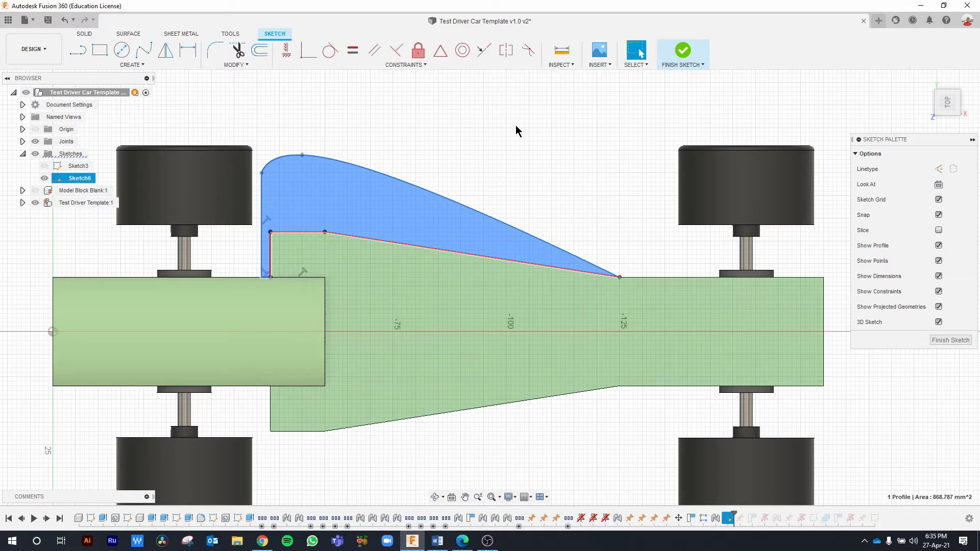
Step: Draw a horizontal line along the car's central axis, extending past both ends of the body
{"action": "scroll", "coordinate": [515, 125], "scroll_direction": "down", "scroll_amount": 5}
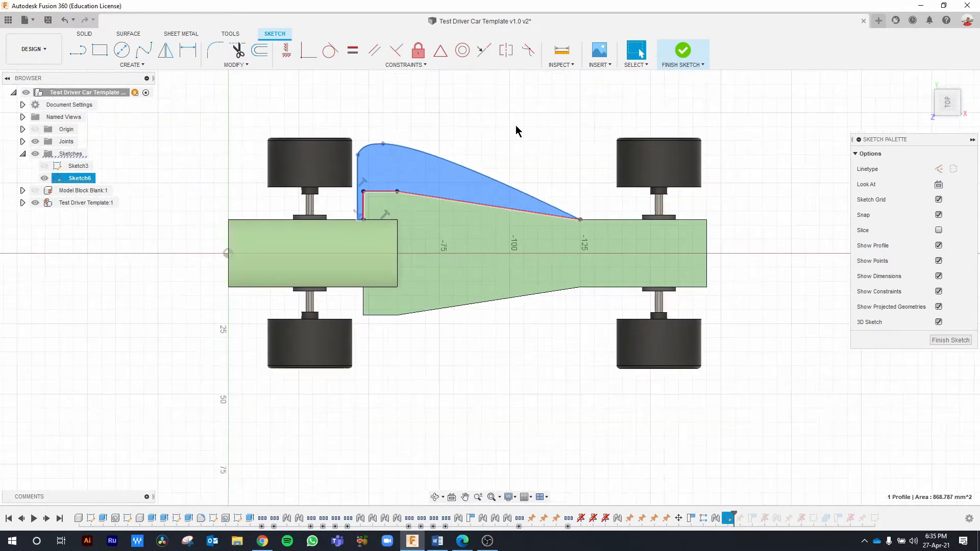
{"action": "middle_click_drag", "start_coordinate": [518, 118], "coordinate": [495, 158]}
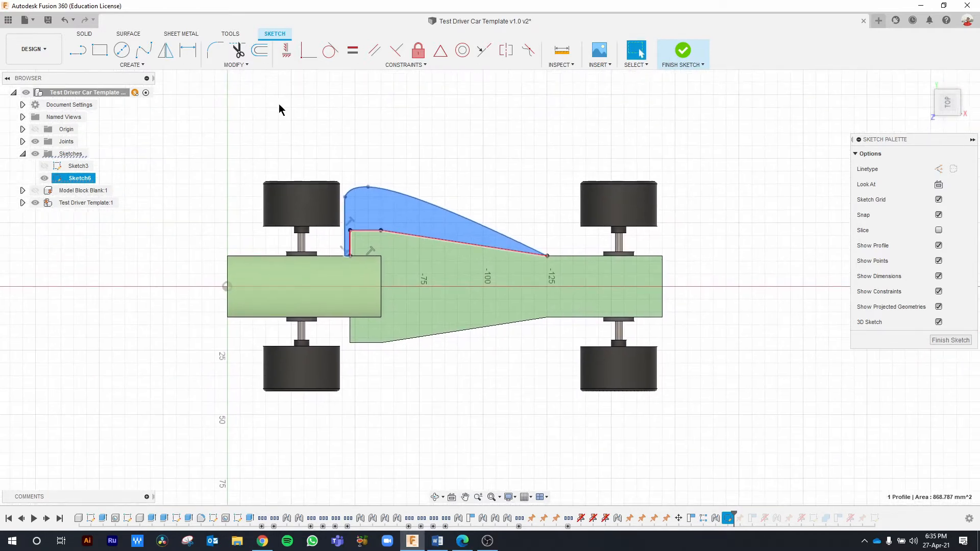
{"action": "left_click", "coordinate": [78, 49]}
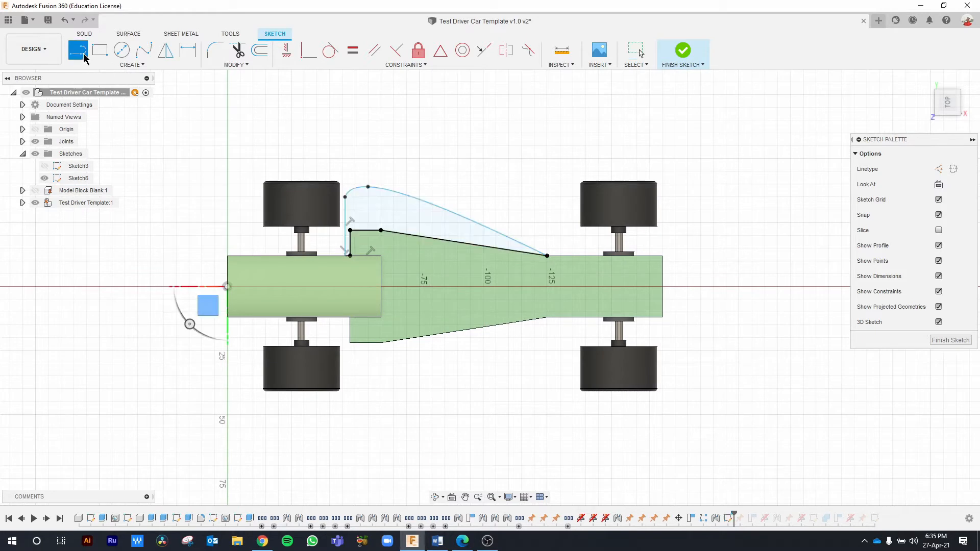
{"action": "left_click", "coordinate": [138, 287]}
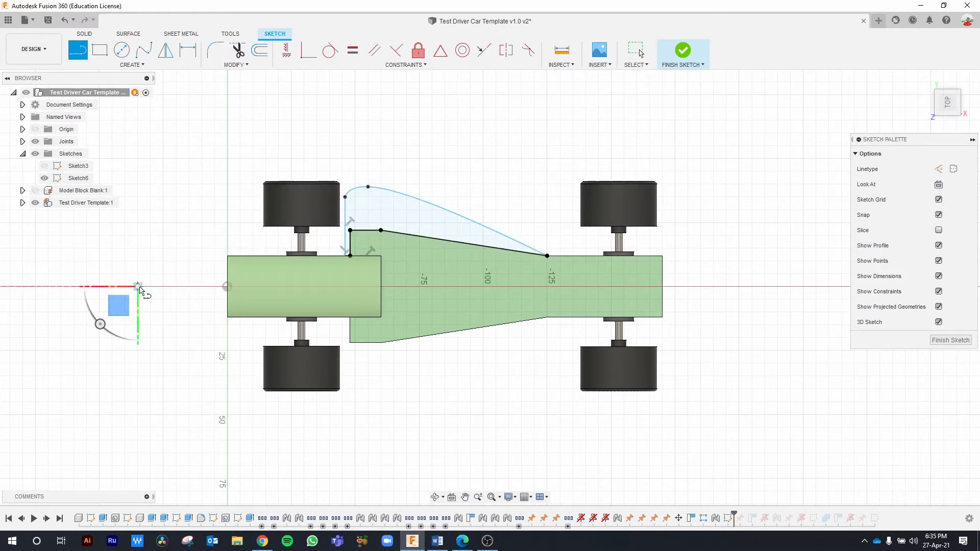
{"action": "left_click", "coordinate": [739, 287]}
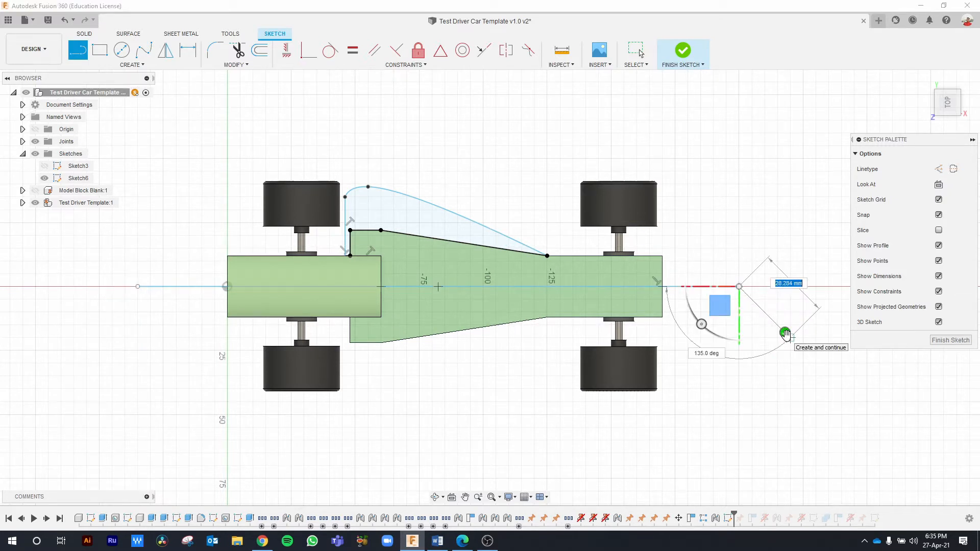
Step: End the line command and convert the line along the car's central axis to construction geometry
{"action": "key", "text": "Escape"}
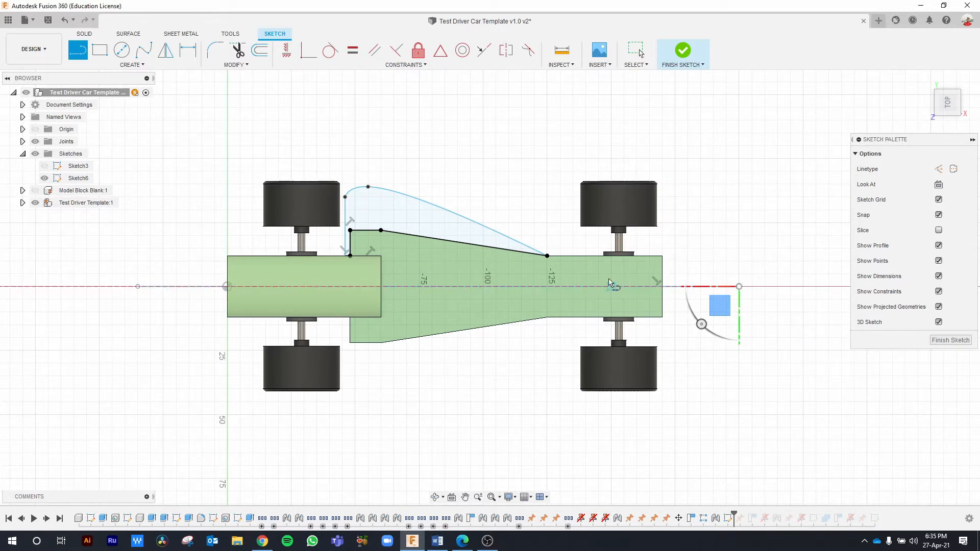
{"action": "key", "text": "Escape"}
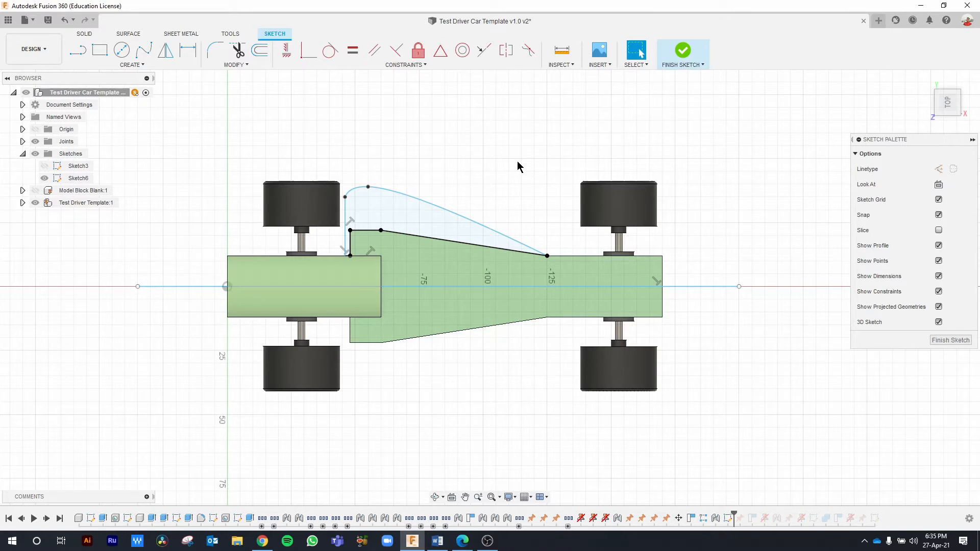
{"action": "left_click", "coordinate": [169, 288]}
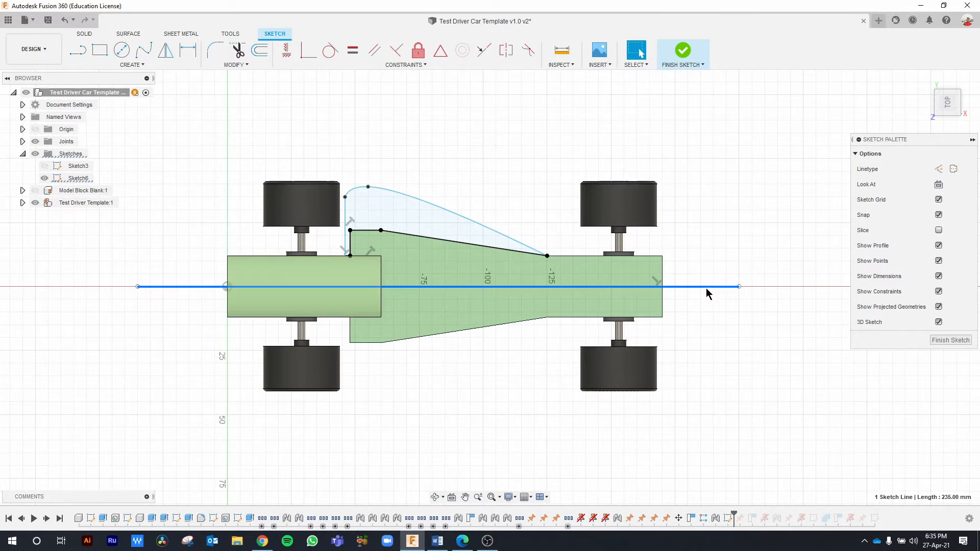
{"action": "left_click", "coordinate": [938, 170]}
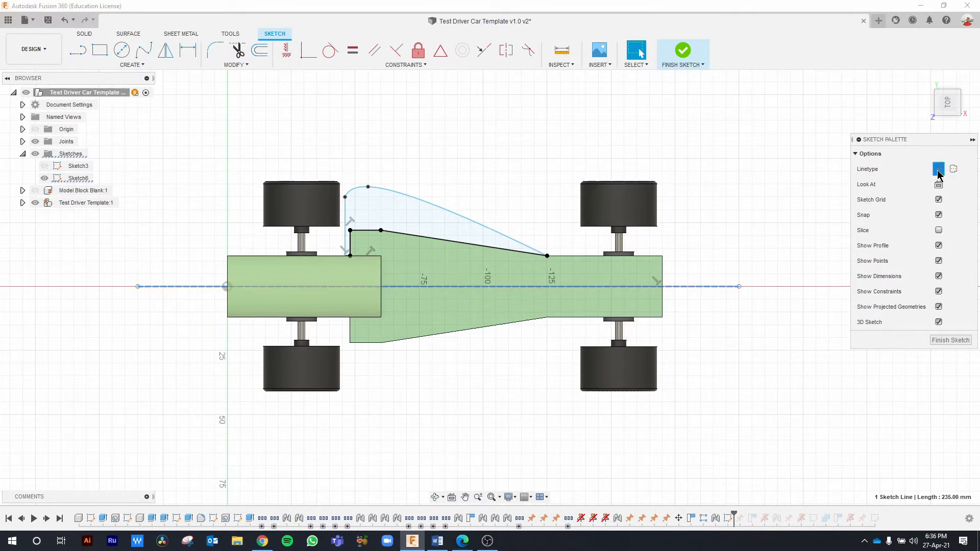
{"action": "left_click", "coordinate": [738, 217]}
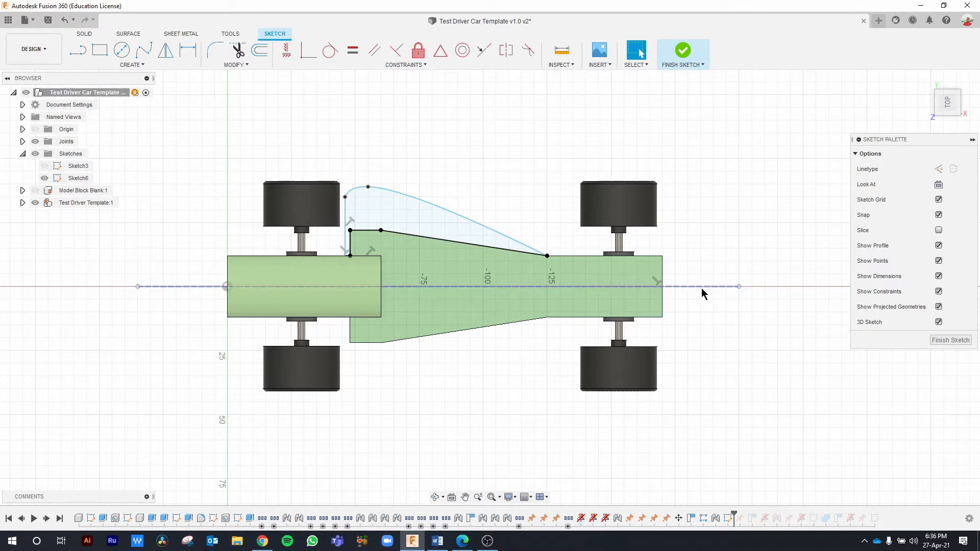
{"action": "left_click", "coordinate": [703, 287]}
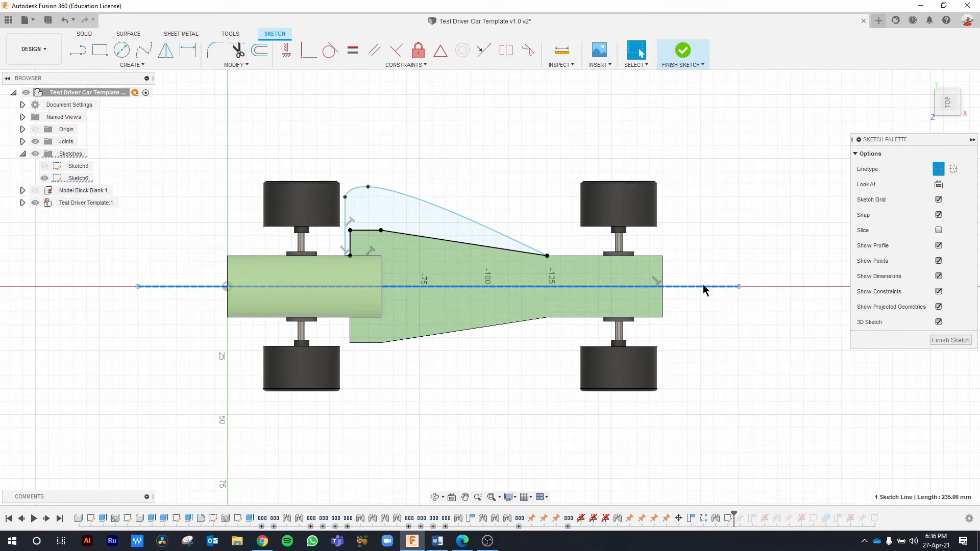
{"action": "left_click", "coordinate": [722, 223]}
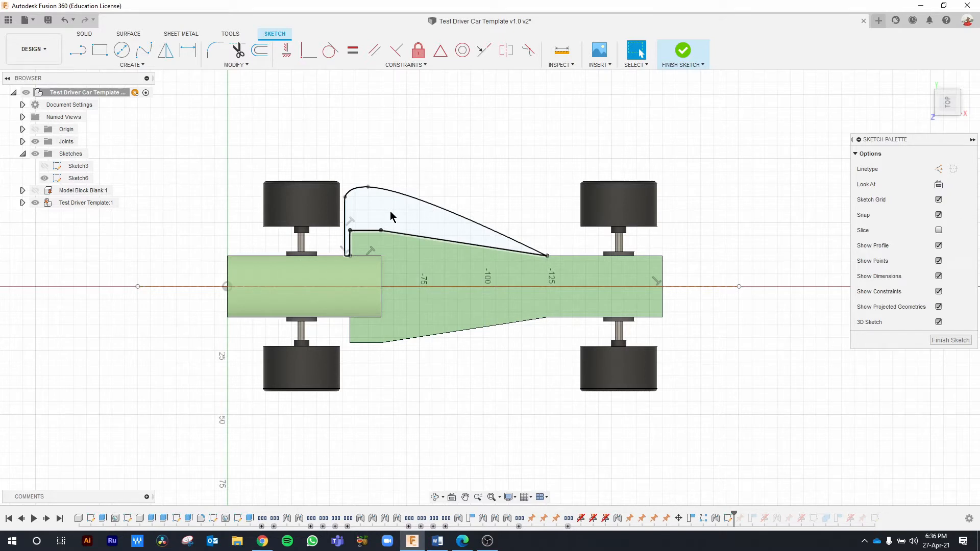
Step: Mirror the closed curved side profile across the construction centreline and finish the sketch
{"action": "left_click", "coordinate": [139, 65]}
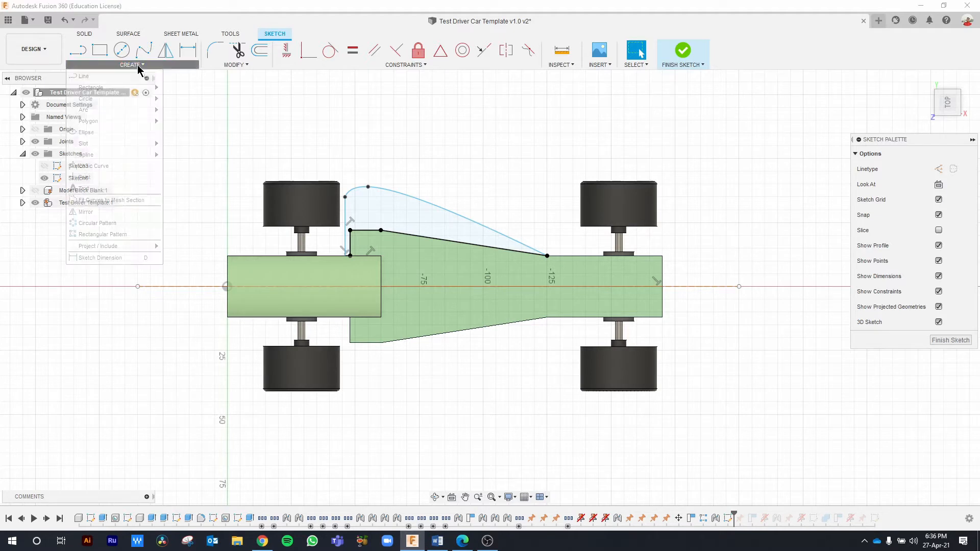
{"action": "left_click", "coordinate": [103, 213]}
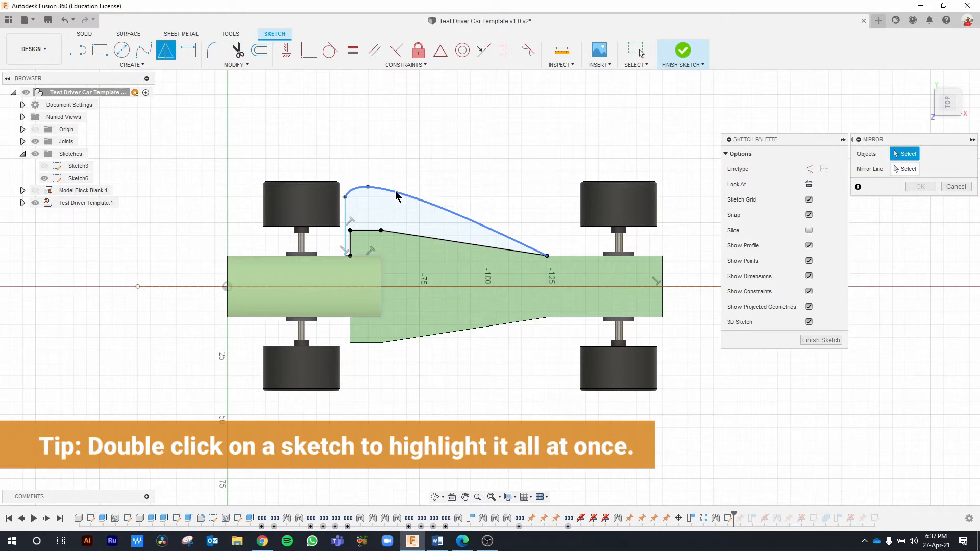
{"action": "double_click", "coordinate": [396, 196]}
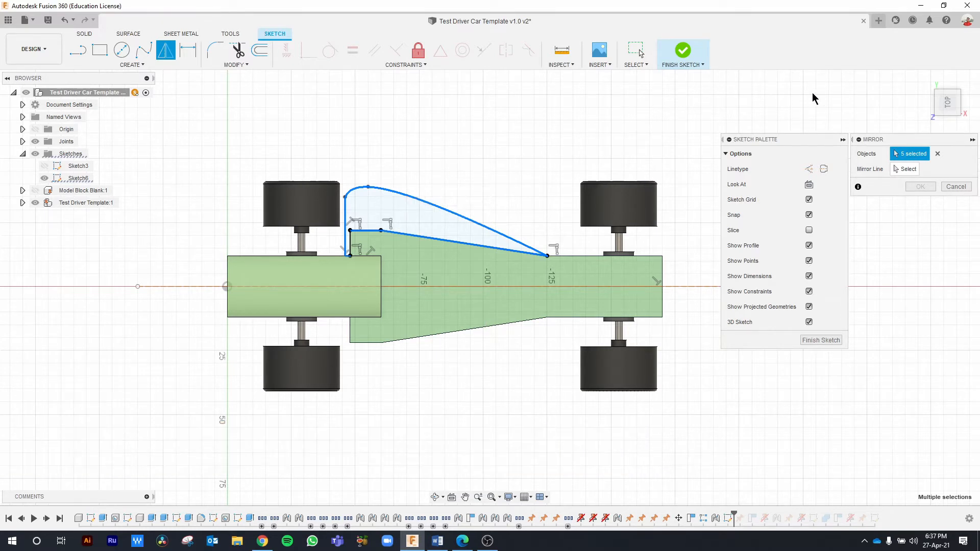
{"action": "left_click", "coordinate": [902, 171]}
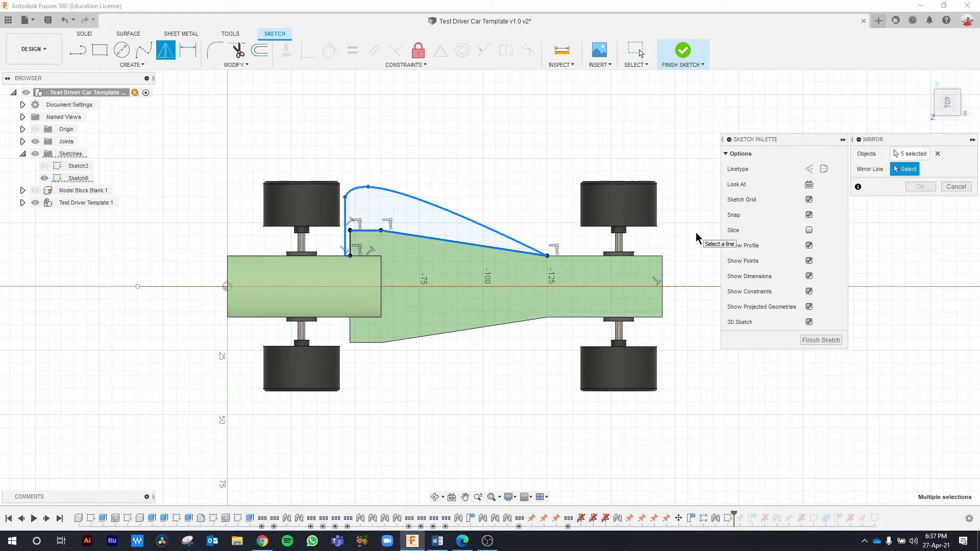
{"action": "left_click", "coordinate": [682, 287]}
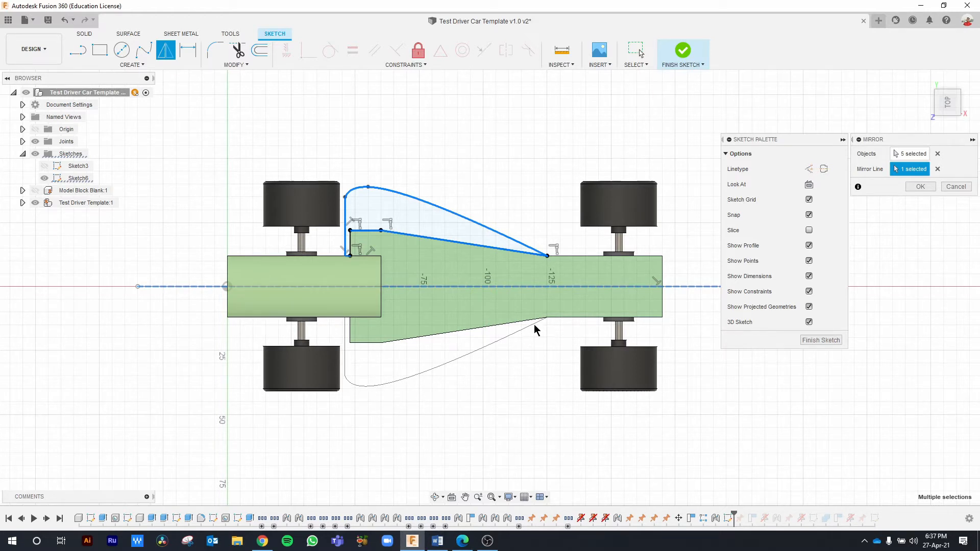
{"action": "left_click", "coordinate": [920, 187]}
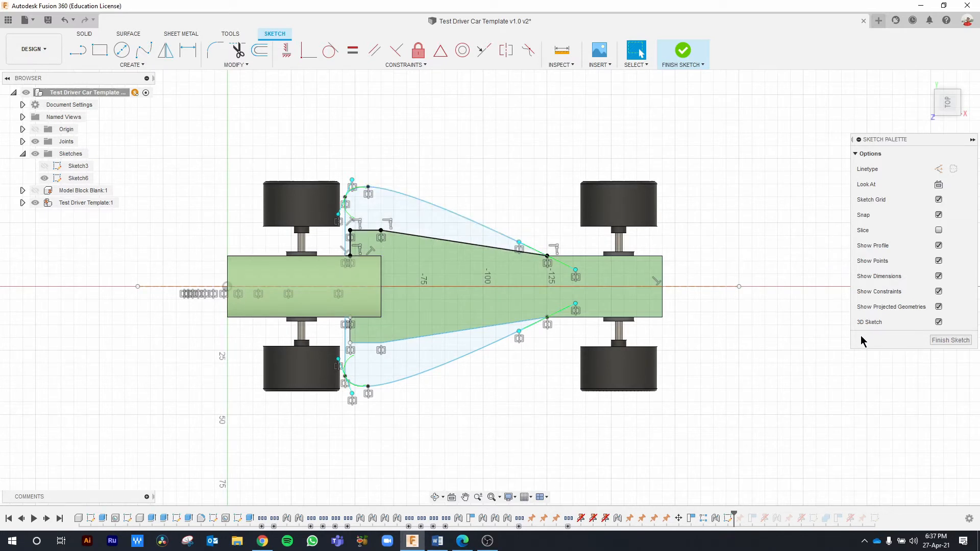
{"action": "left_click", "coordinate": [942, 341]}
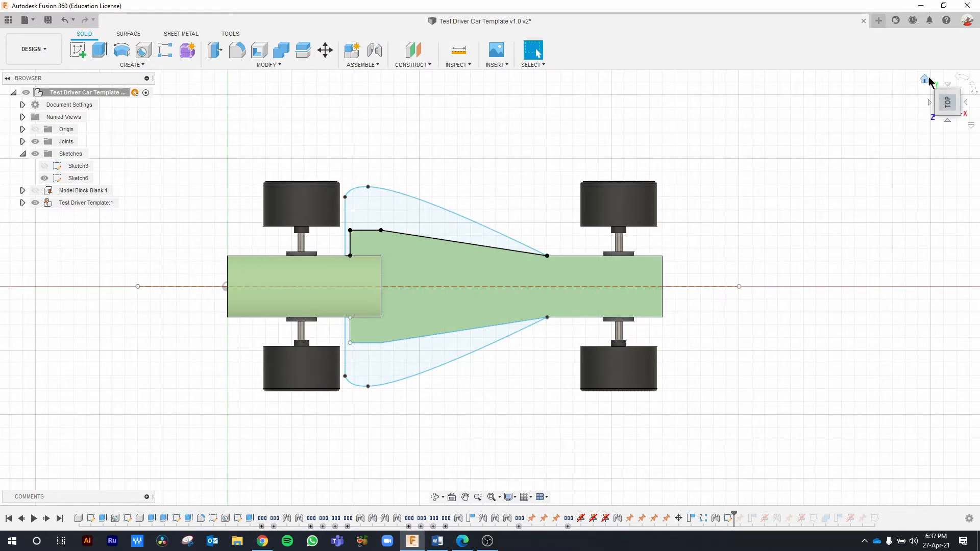
Step: Start an extrusion of both curved side profiles, 10 mm downward from the sketch plane, joined to the car body
{"action": "left_click", "coordinate": [926, 80]}
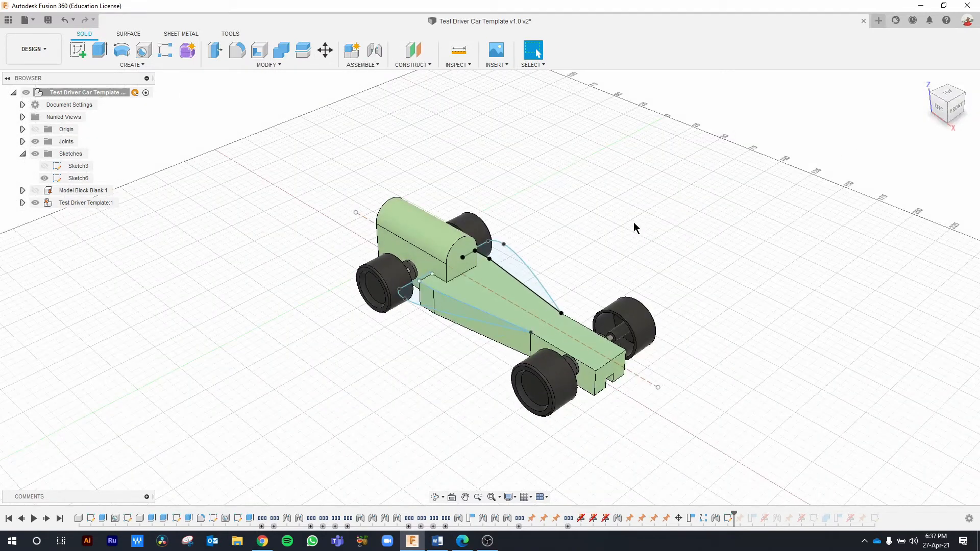
{"action": "scroll", "coordinate": [458, 282], "scroll_direction": "up", "scroll_amount": 4}
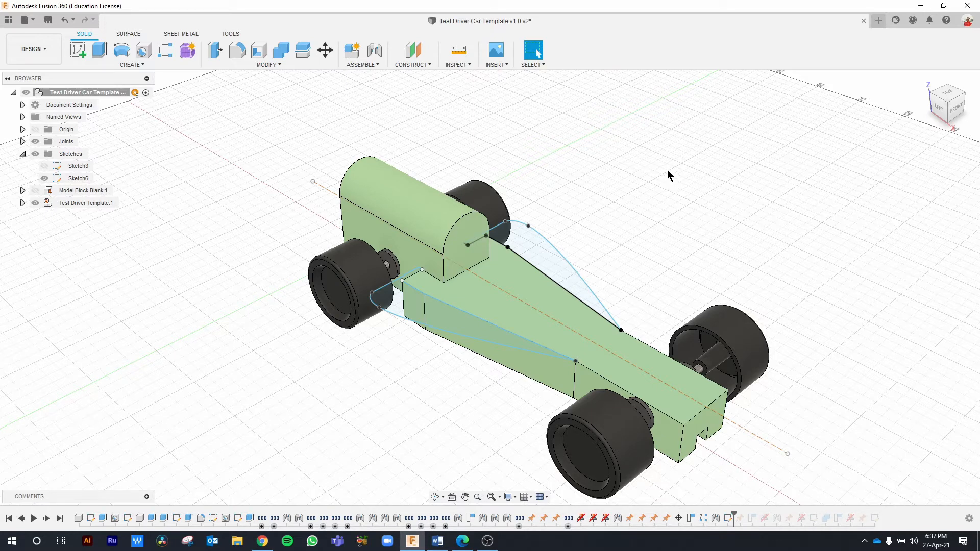
{"action": "left_click", "coordinate": [214, 50]}
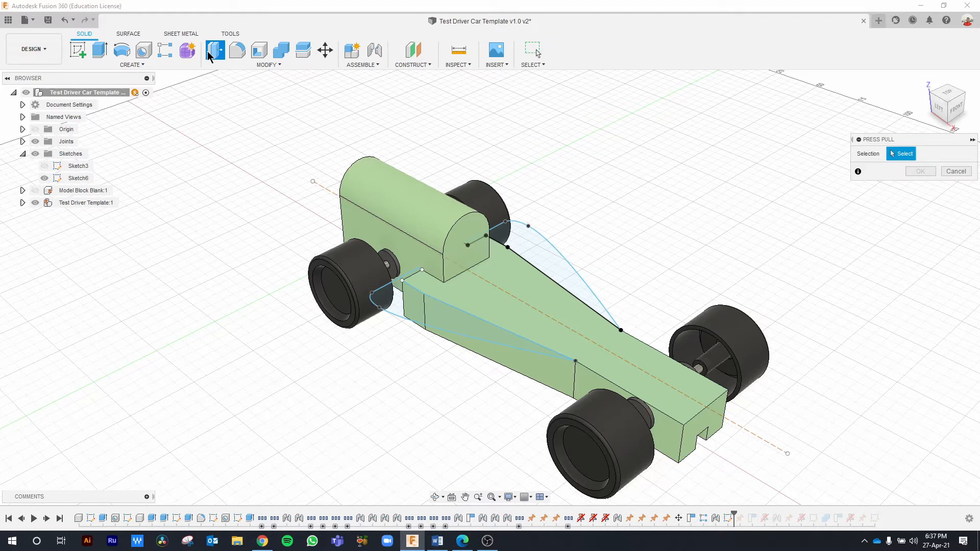
{"action": "left_click", "coordinate": [99, 50]}
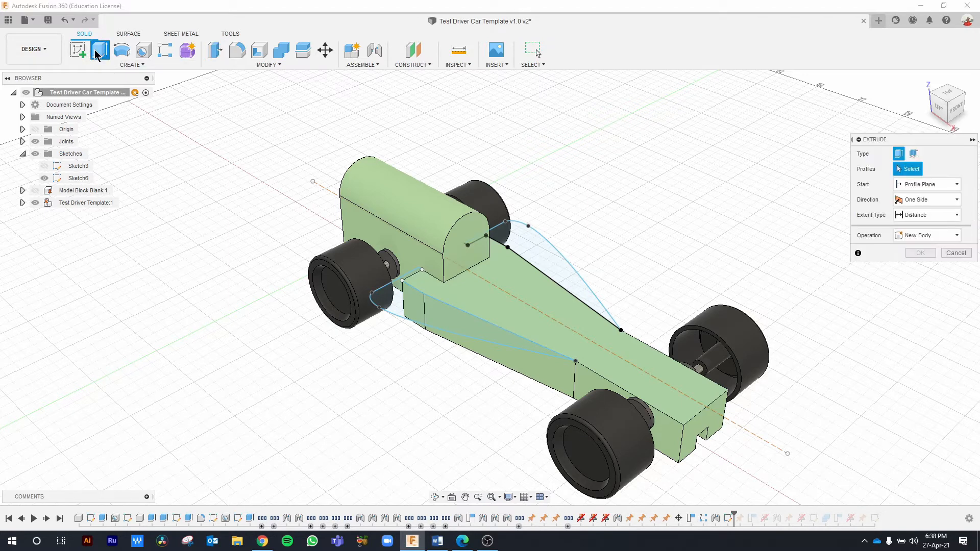
{"action": "left_click", "coordinate": [537, 253]}
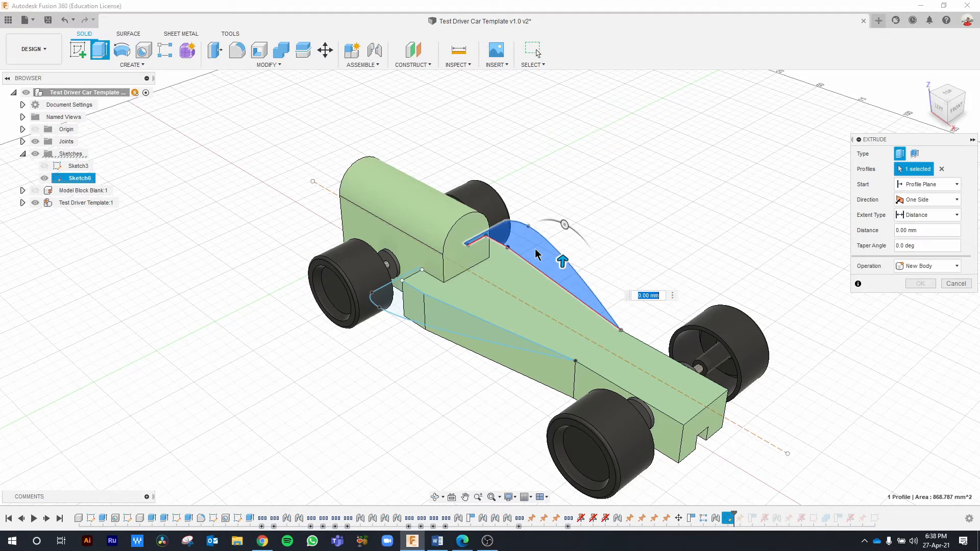
{"action": "left_click", "coordinate": [395, 305]}
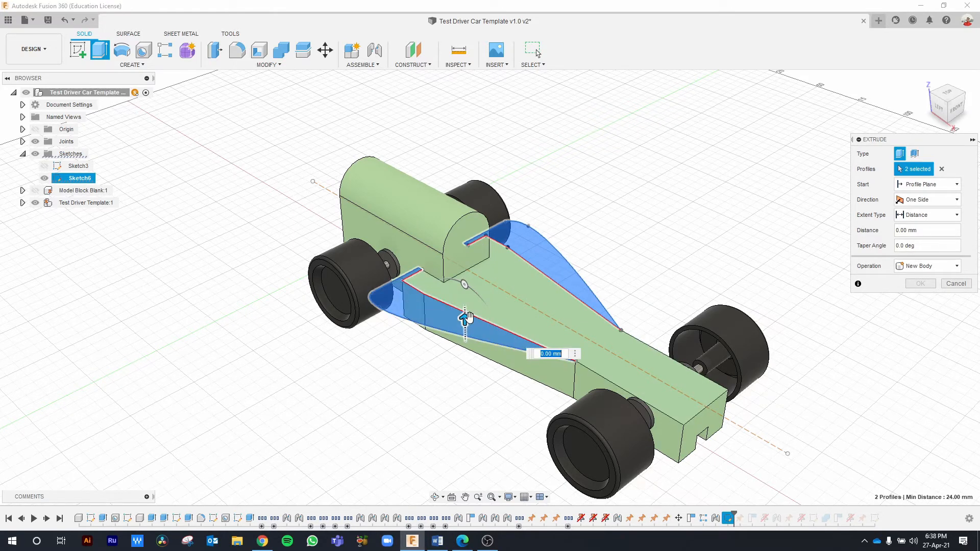
{"action": "left_click_drag", "start_coordinate": [465, 325], "coordinate": [467, 363]}
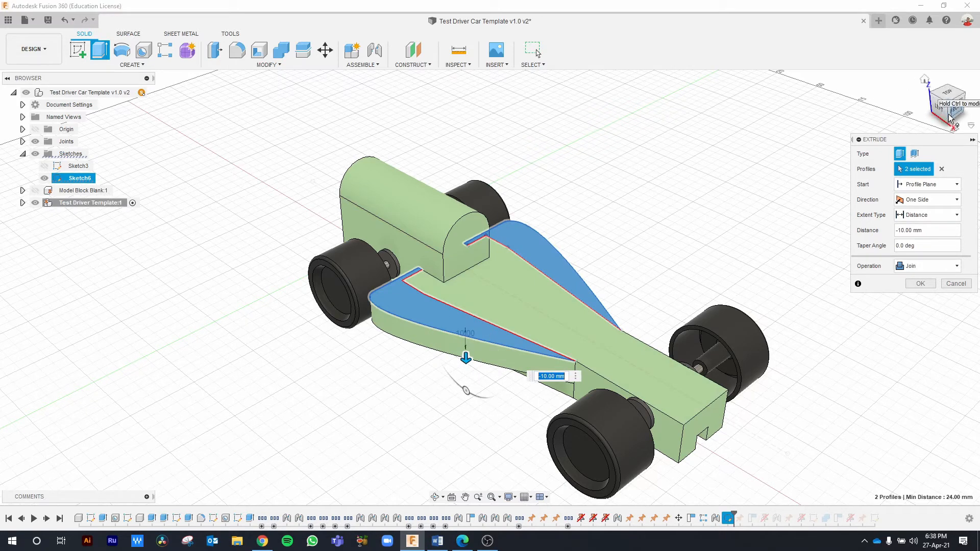
Step: Deepen the joined extrusion of both side profiles to -16.50 mm, down to the body's underside, and complete it
{"action": "left_click_drag", "start_coordinate": [946, 102], "coordinate": [942, 76]}
{"action": "scroll", "coordinate": [468, 339], "scroll_direction": "up", "scroll_amount": 1}
{"action": "scroll", "coordinate": [468, 341], "scroll_direction": "up", "scroll_amount": 3}
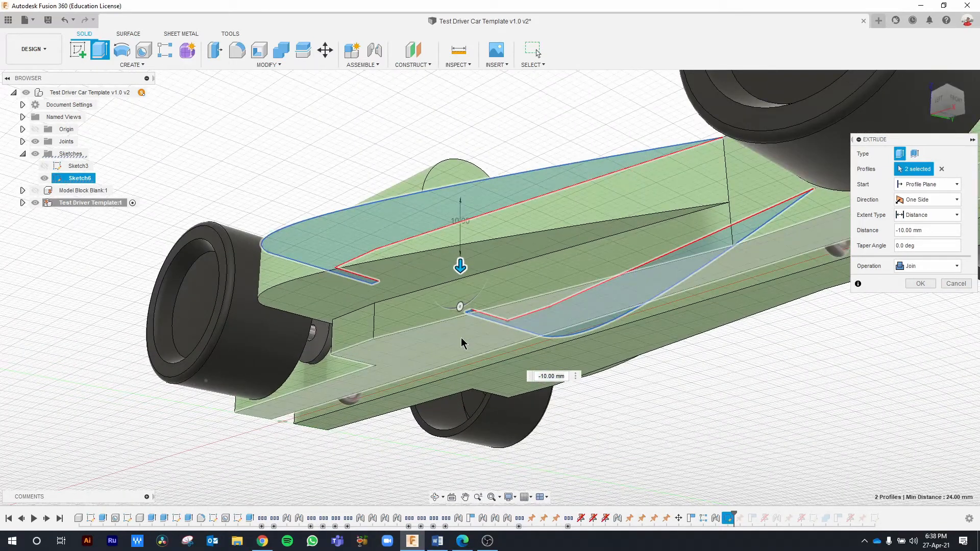
{"action": "left_click_drag", "start_coordinate": [460, 266], "coordinate": [459, 308]}
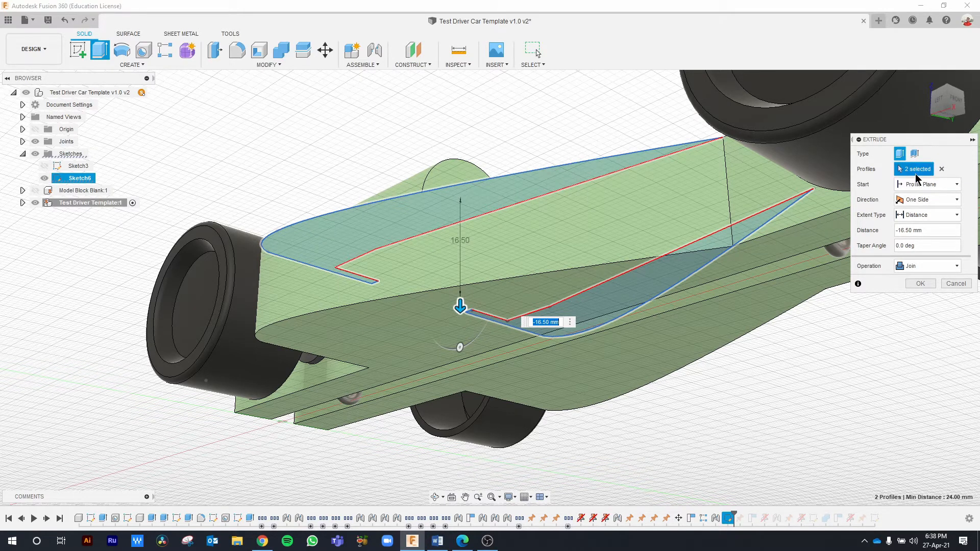
{"action": "left_click", "coordinate": [926, 83]}
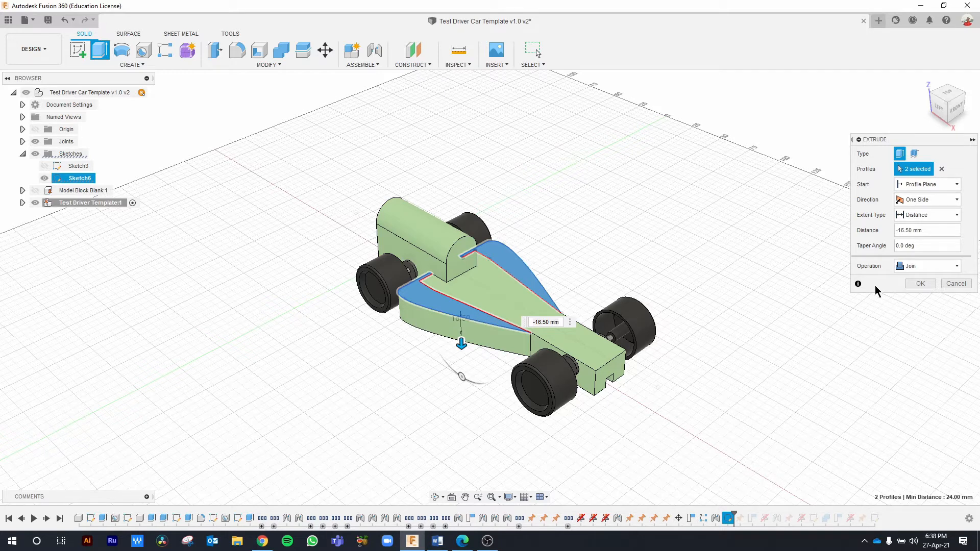
{"action": "left_click", "coordinate": [914, 284]}
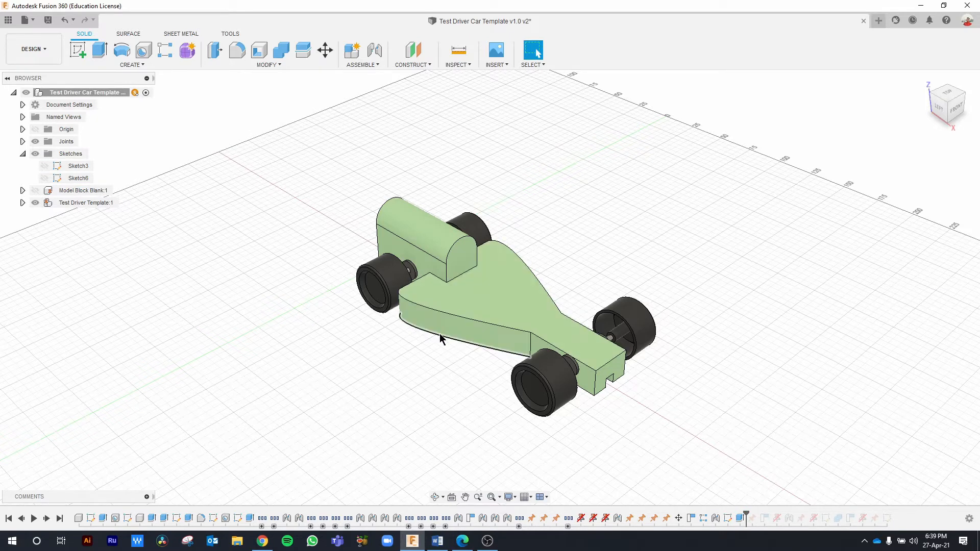
Step: Show the Model Block Blank component over the car in the top view
{"action": "scroll", "coordinate": [486, 306], "scroll_direction": "down", "scroll_amount": 2}
{"action": "scroll", "coordinate": [486, 306], "scroll_direction": "up", "scroll_amount": 4}
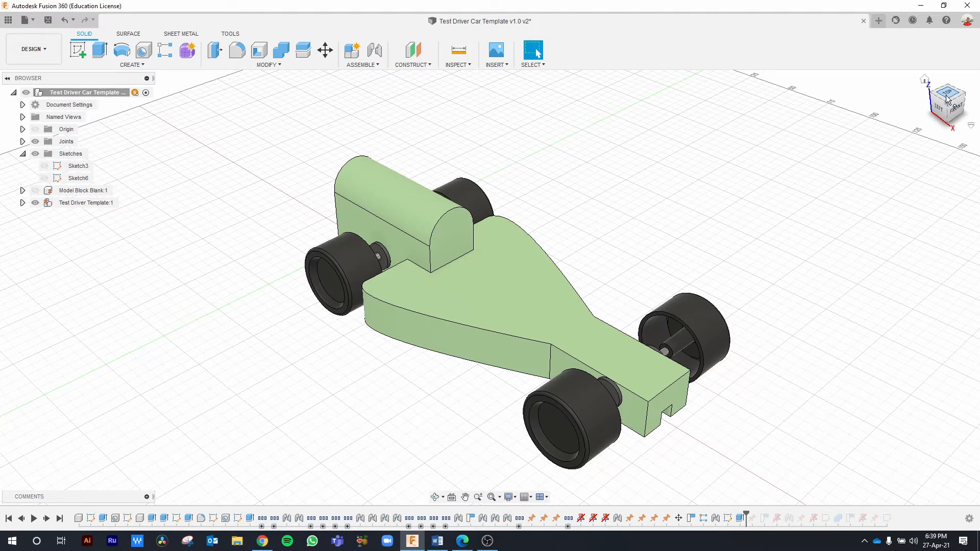
{"action": "left_click", "coordinate": [945, 95]}
{"action": "left_click", "coordinate": [959, 78]}
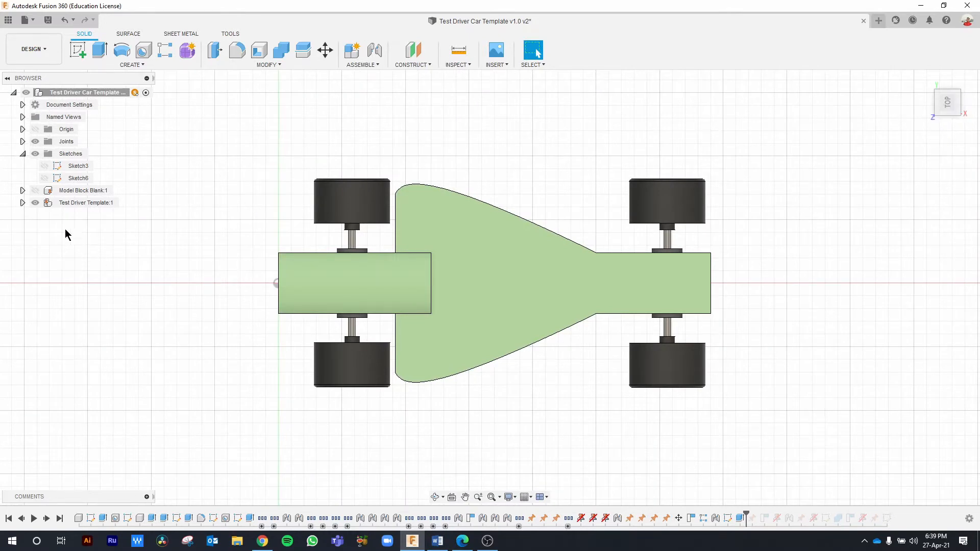
{"action": "left_click", "coordinate": [63, 191]}
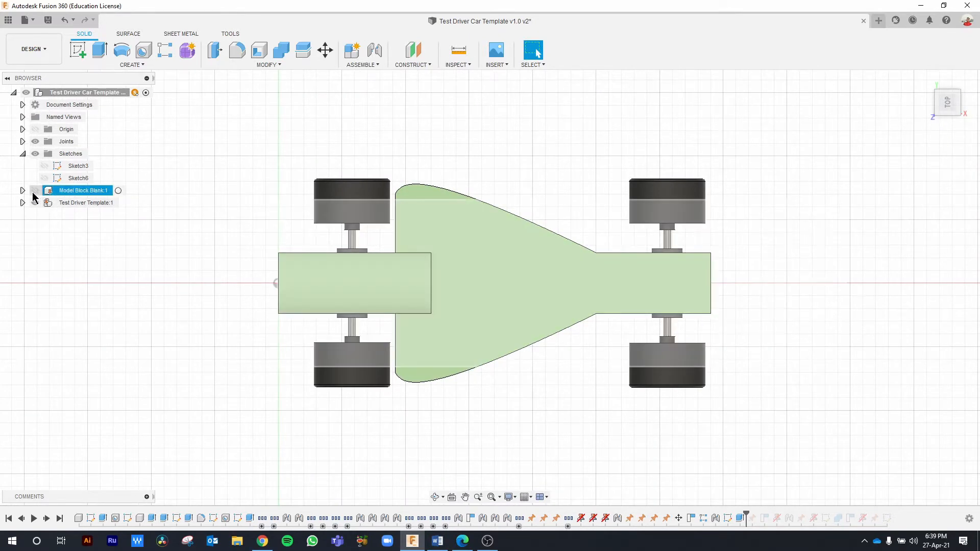
{"action": "left_click", "coordinate": [35, 191]}
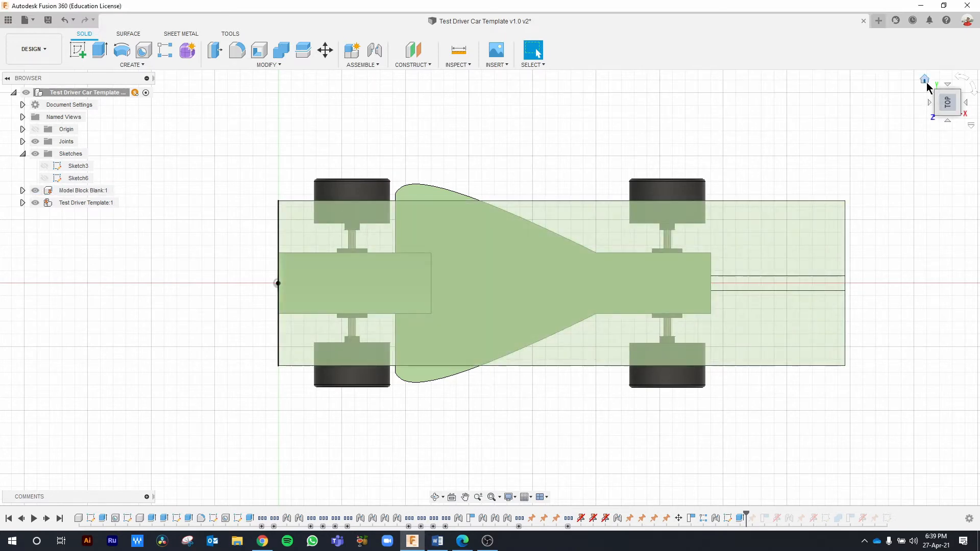
Step: Examine from above and from the side how the curved side pods fit within the model block's edges
{"action": "left_click", "coordinate": [925, 80]}
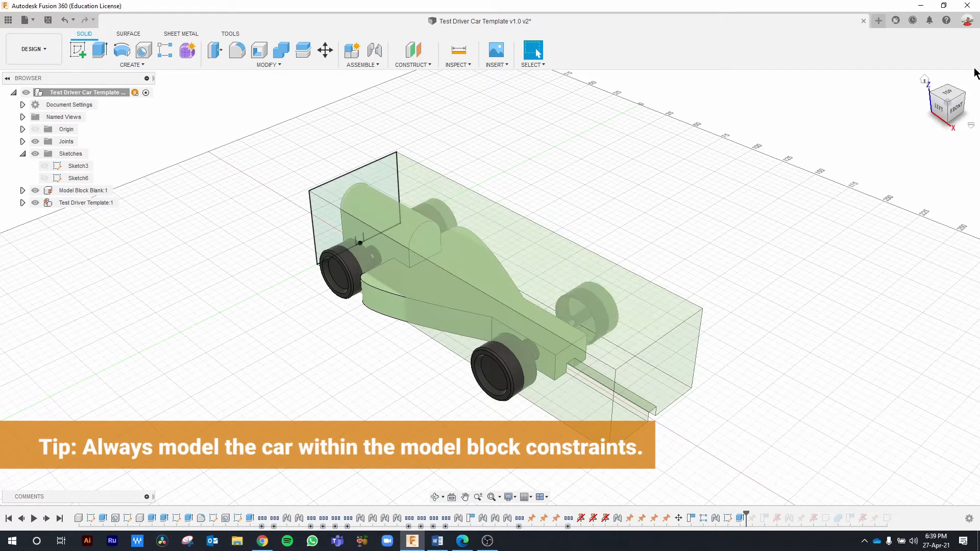
{"action": "left_click", "coordinate": [953, 94]}
{"action": "scroll", "coordinate": [384, 225], "scroll_direction": "up", "scroll_amount": 5}
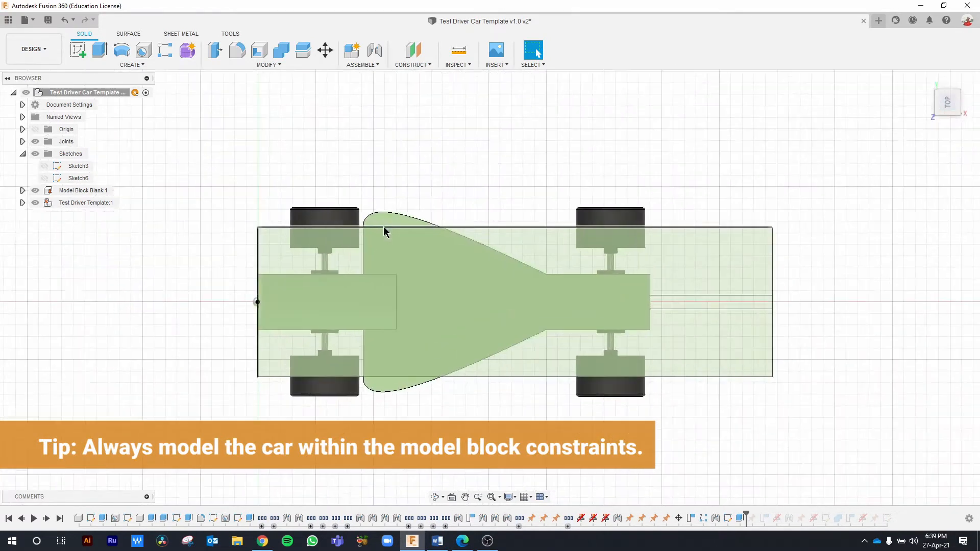
{"action": "scroll", "coordinate": [384, 226], "scroll_direction": "up", "scroll_amount": 3}
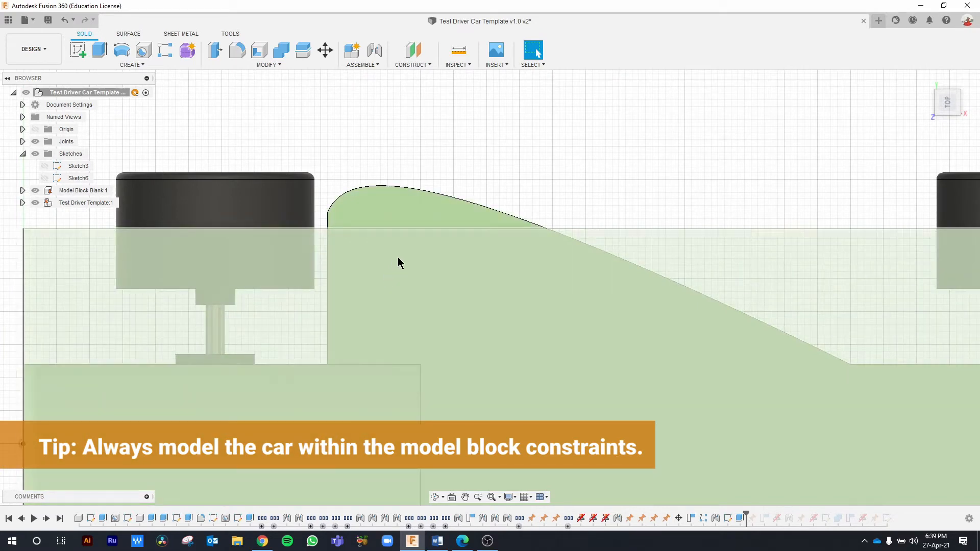
{"action": "scroll", "coordinate": [480, 248], "scroll_direction": "up", "scroll_amount": 5}
{"action": "scroll", "coordinate": [479, 262], "scroll_direction": "down", "scroll_amount": 7}
{"action": "scroll", "coordinate": [480, 264], "scroll_direction": "down", "scroll_amount": 7}
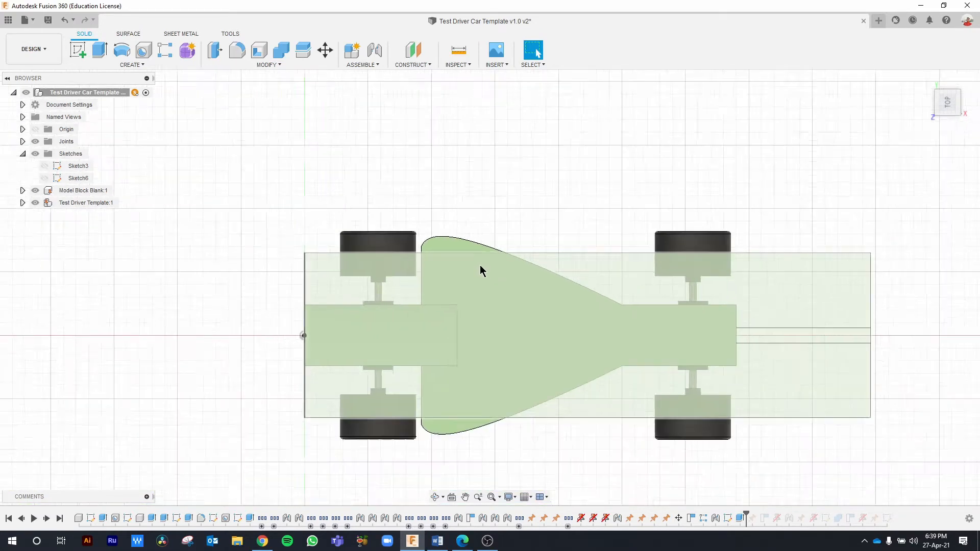
{"action": "middle_click_drag", "start_coordinate": [493, 359], "coordinate": [498, 307], "text": "shift"}
{"action": "scroll", "coordinate": [474, 417], "scroll_direction": "up", "scroll_amount": 5}
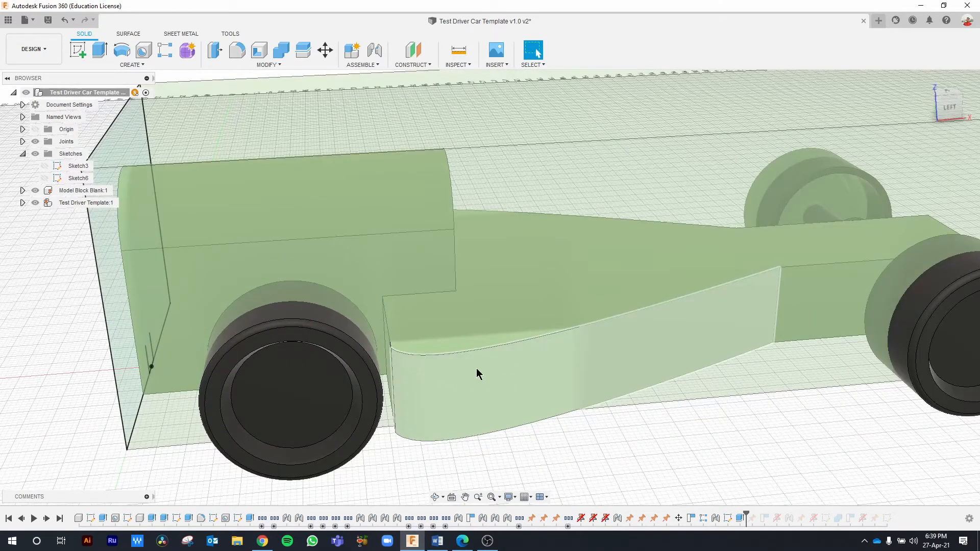
{"action": "scroll", "coordinate": [488, 363], "scroll_direction": "down", "scroll_amount": 2}
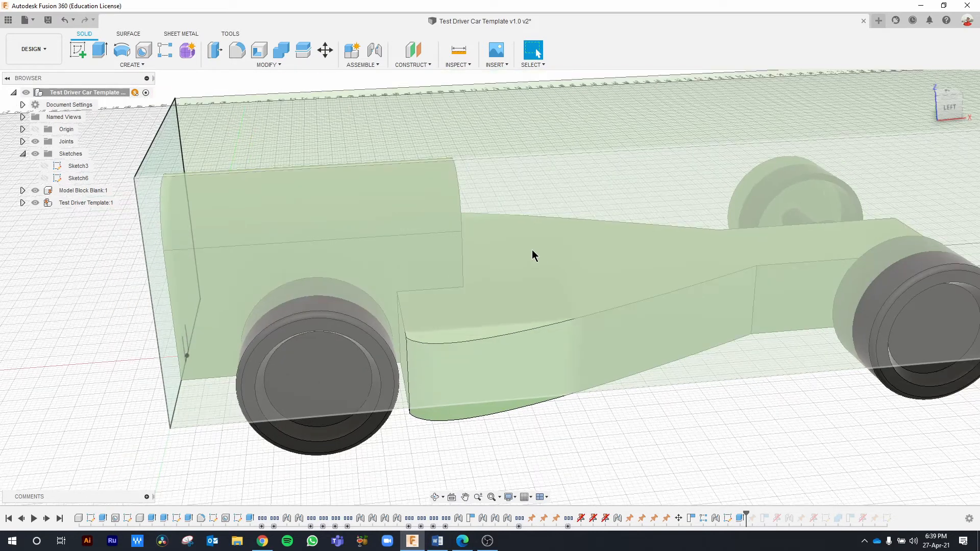
Step: Open the side pod sketch for editing in the top view, with the Model Block Blank shown as a reference
{"action": "scroll", "coordinate": [533, 255], "scroll_direction": "down", "scroll_amount": 3}
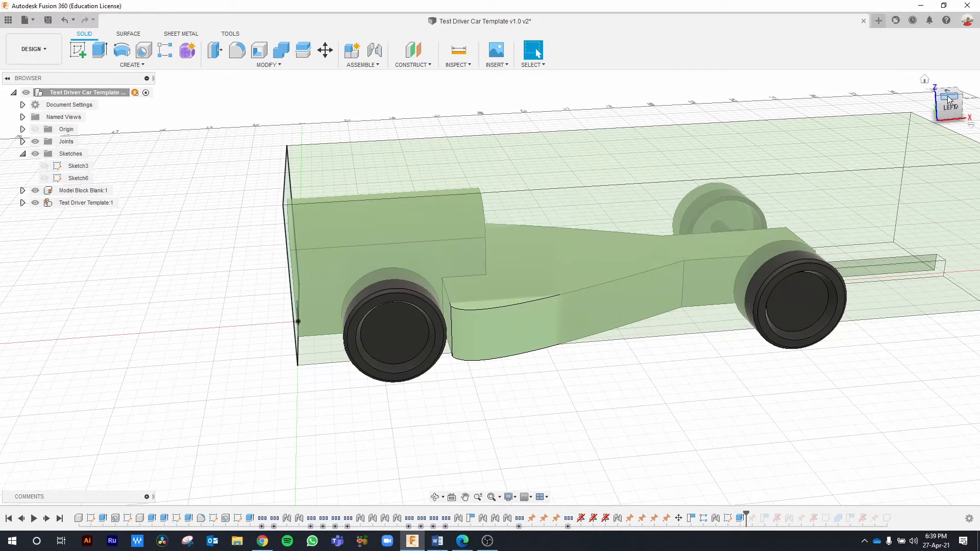
{"action": "left_click", "coordinate": [948, 92]}
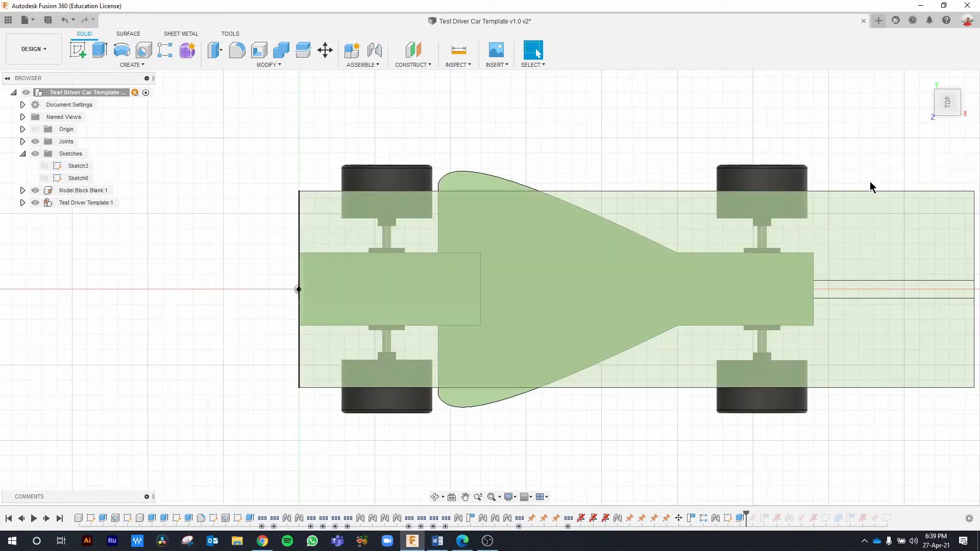
{"action": "left_click", "coordinate": [39, 189]}
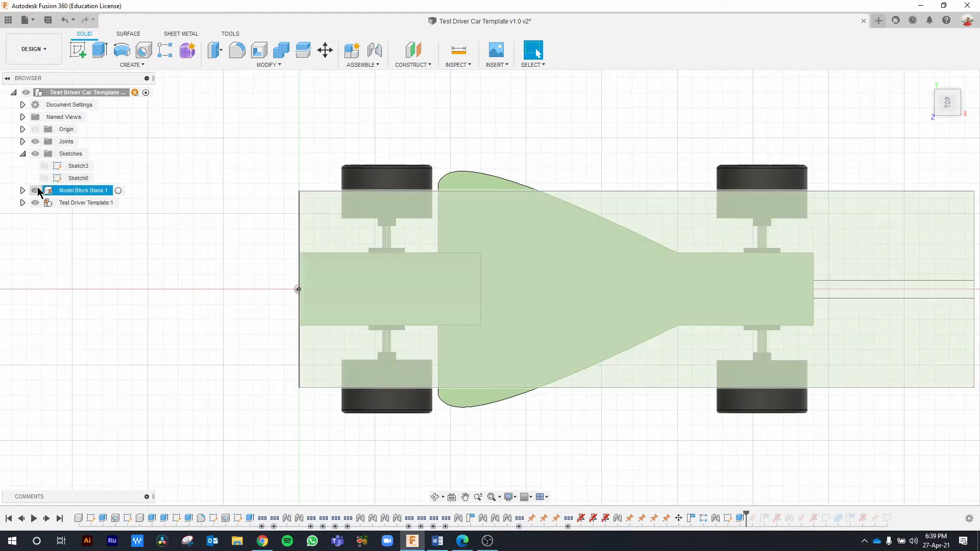
{"action": "left_click", "coordinate": [37, 190]}
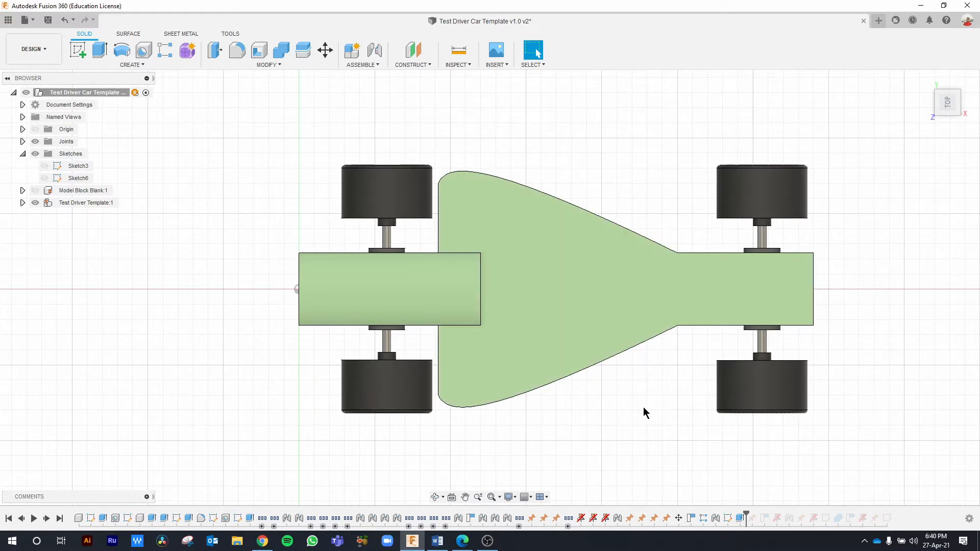
{"action": "double_click", "coordinate": [729, 520]}
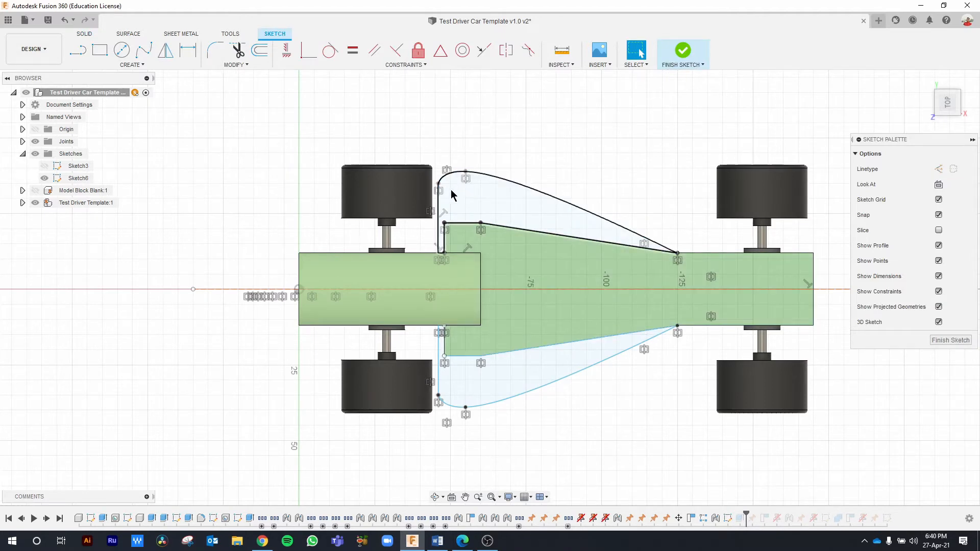
{"action": "scroll", "coordinate": [451, 194], "scroll_direction": "up", "scroll_amount": 3}
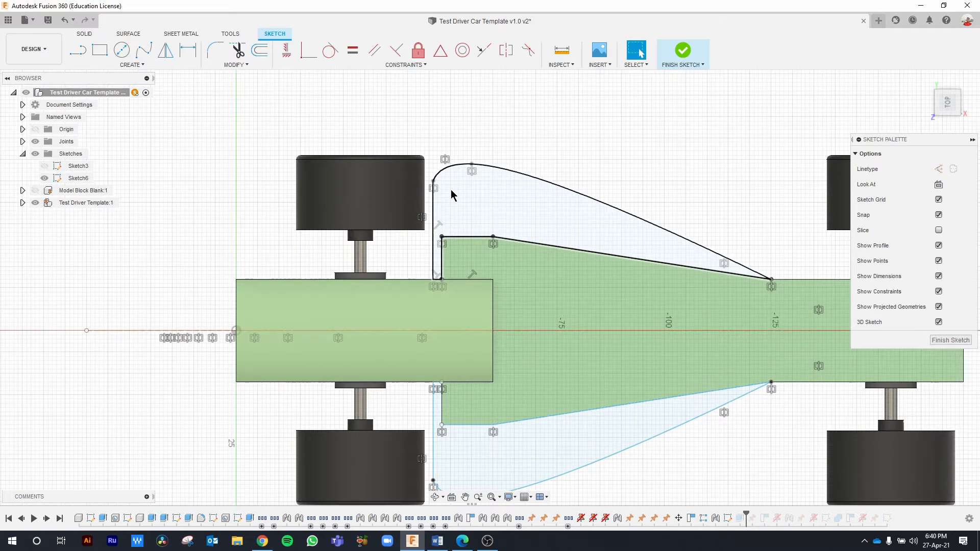
{"action": "middle_click_drag", "start_coordinate": [452, 194], "coordinate": [373, 138]}
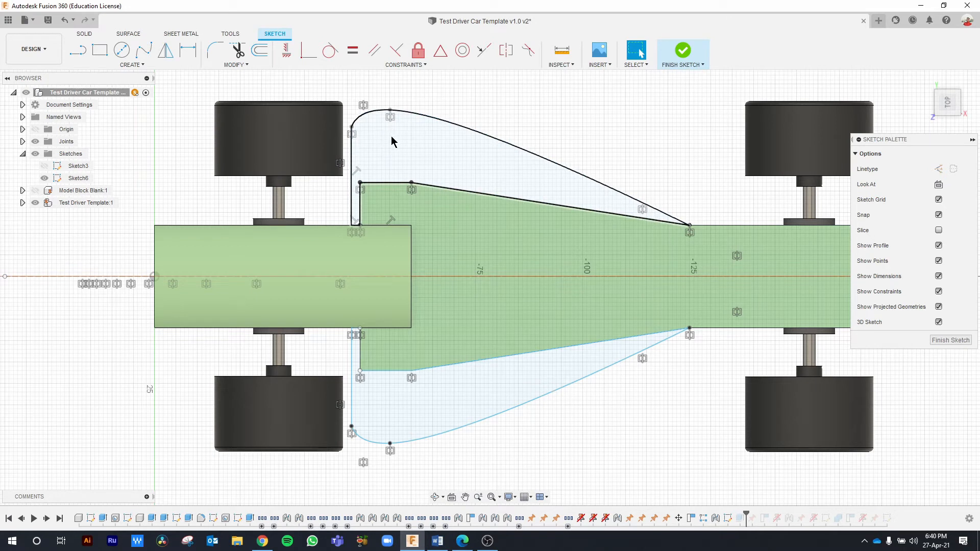
{"action": "left_click", "coordinate": [37, 195]}
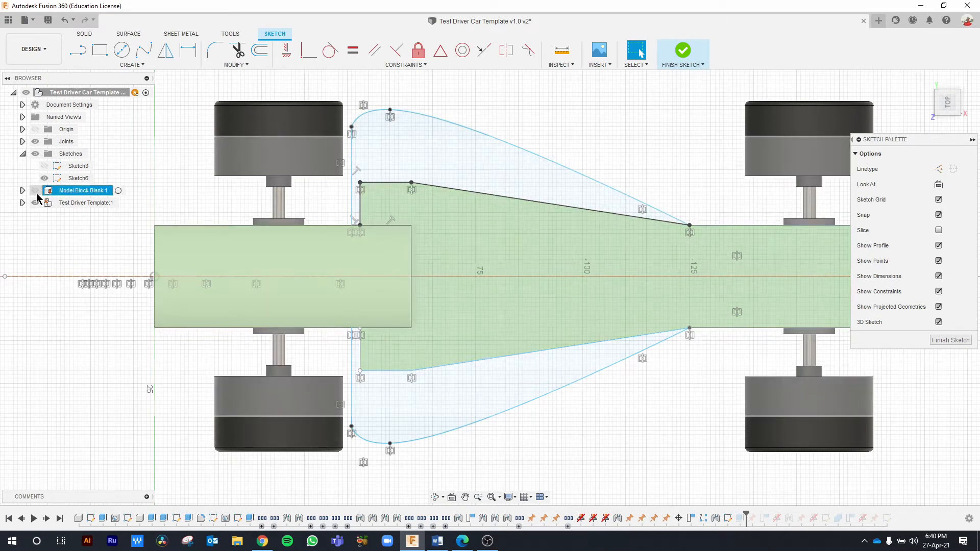
{"action": "left_click", "coordinate": [36, 191]}
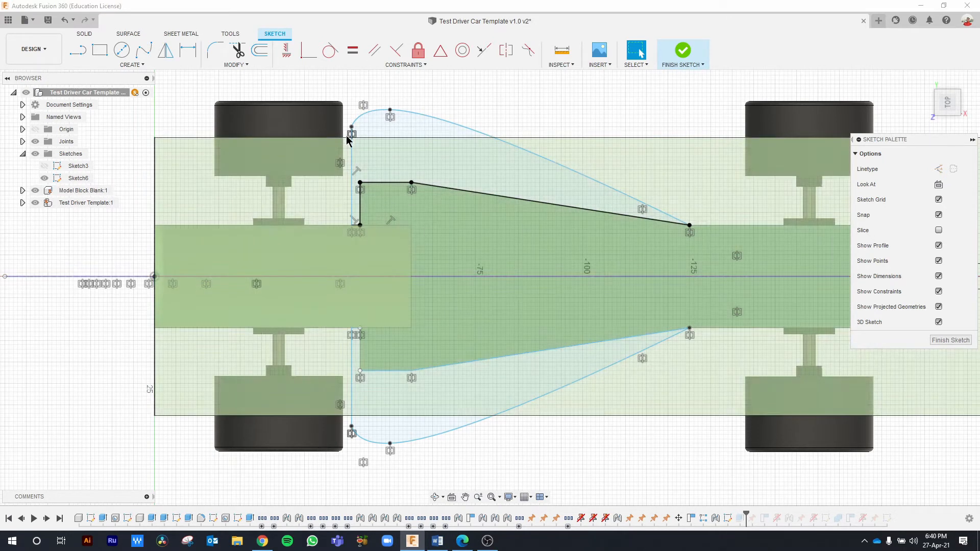
Step: Pull the side curve within the block's edge: second fit point about X 52.7, Y 30.8 mm, tangent handle at X 44, Y 19 mm
{"action": "left_click", "coordinate": [351, 128]}
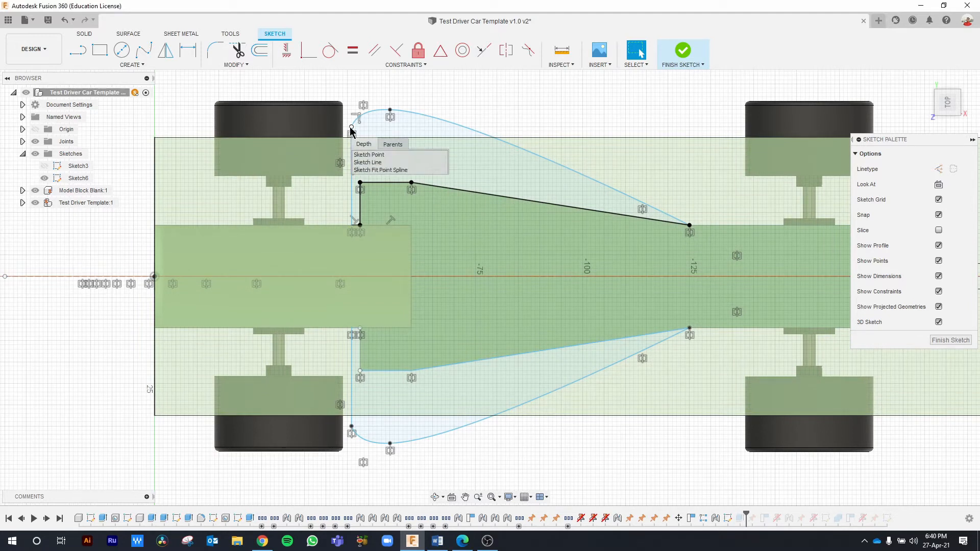
{"action": "left_click", "coordinate": [351, 129]}
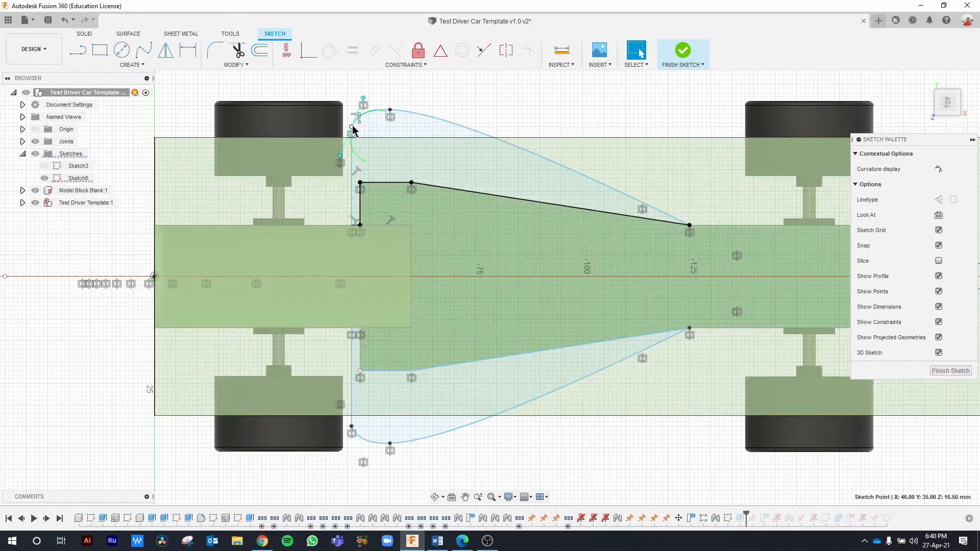
{"action": "left_click_drag", "start_coordinate": [352, 130], "coordinate": [356, 160]}
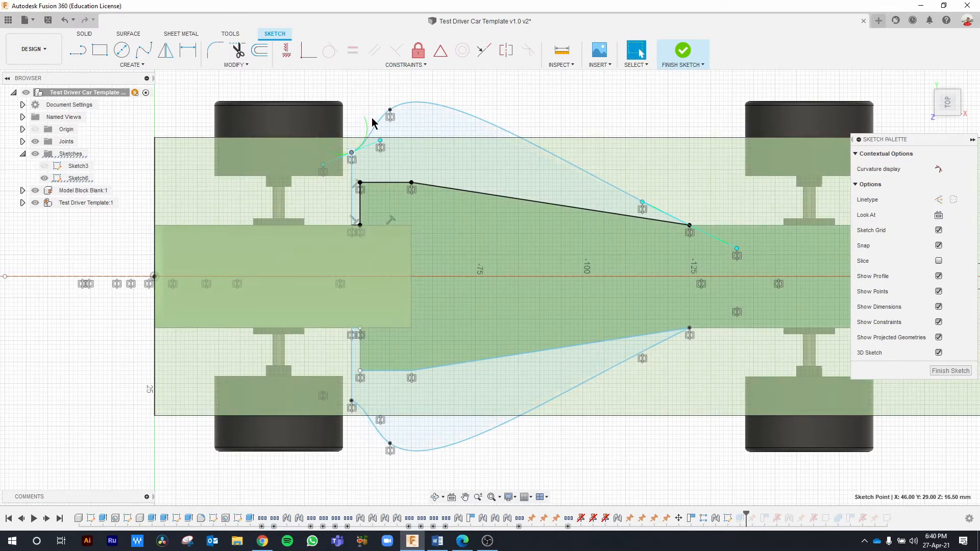
{"action": "left_click_drag", "start_coordinate": [390, 112], "coordinate": [381, 148]}
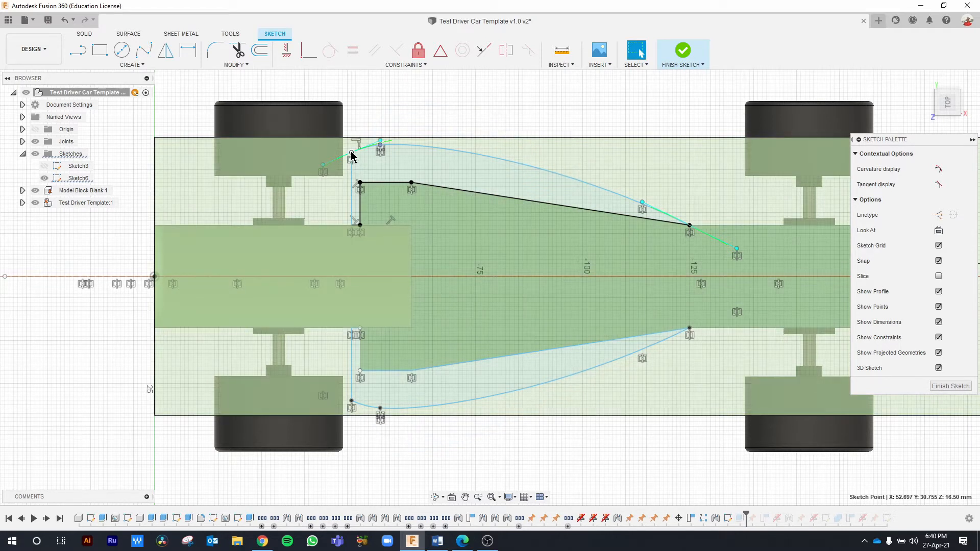
{"action": "mouse_move", "coordinate": [351, 154]}
{"action": "left_mouse_down"}
{"action": "mouse_move", "coordinate": [354, 169]}
{"action": "mouse_move", "coordinate": [325, 187]}
{"action": "mouse_move", "coordinate": [344, 214]}
{"action": "mouse_move", "coordinate": [342, 198]}
{"action": "left_mouse_up"}
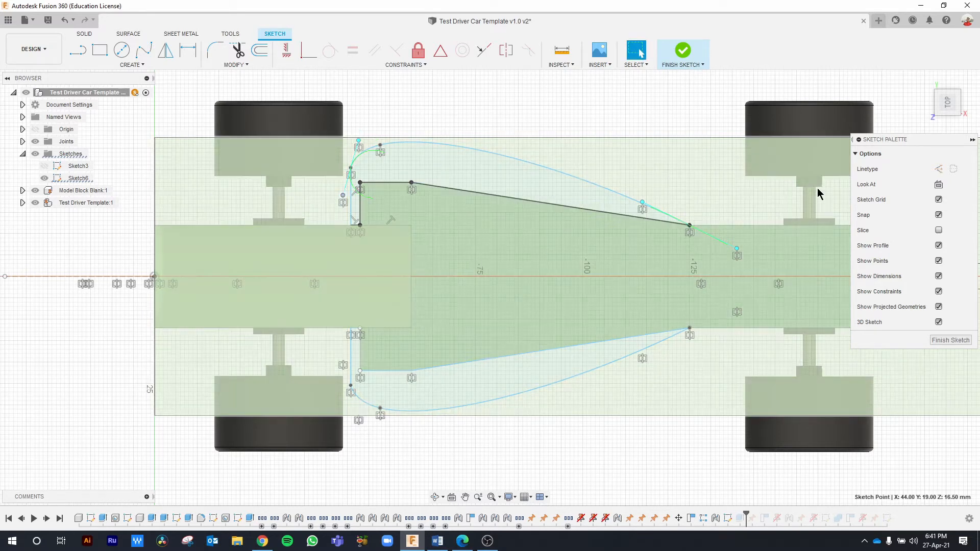
{"action": "scroll", "coordinate": [388, 143], "scroll_direction": "down", "scroll_amount": 2}
{"action": "scroll", "coordinate": [390, 142], "scroll_direction": "up", "scroll_amount": 6}
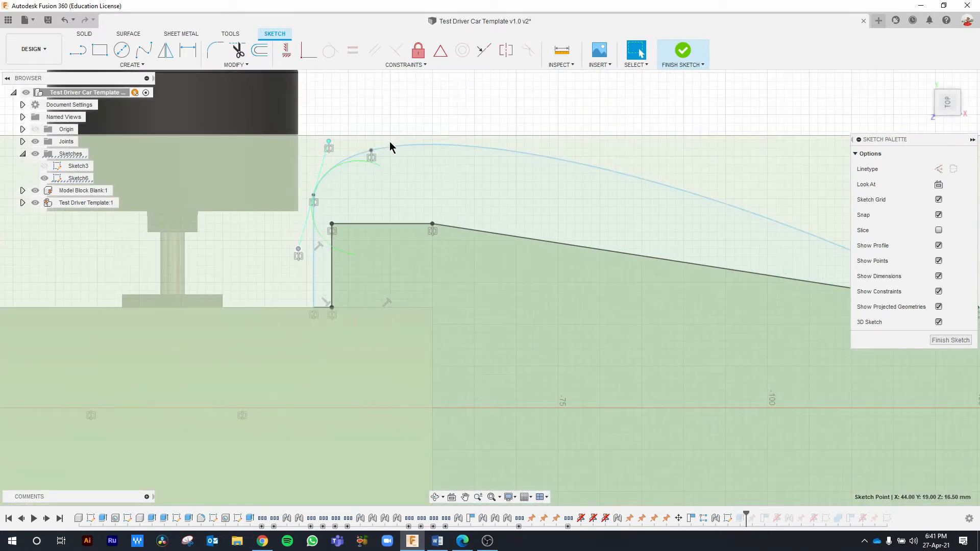
{"action": "left_click", "coordinate": [482, 148]}
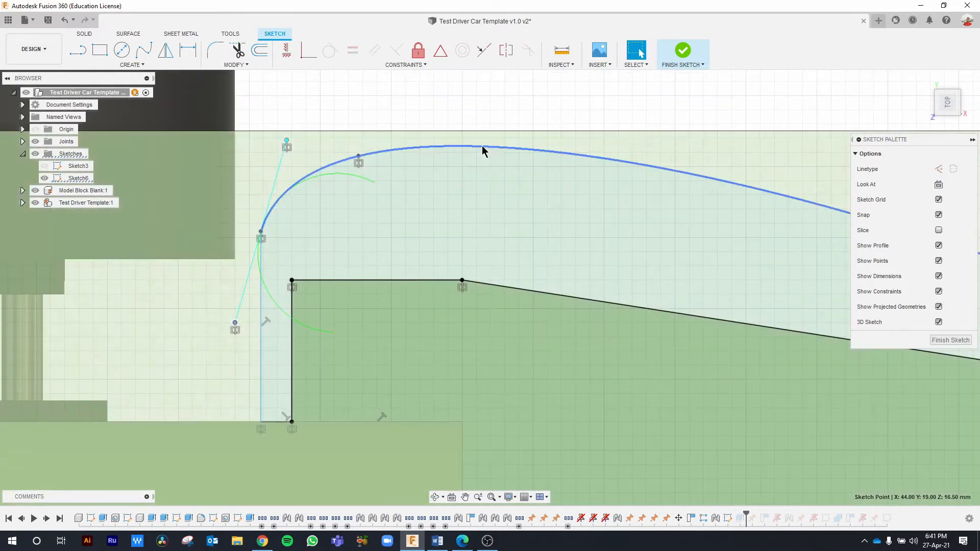
{"action": "scroll", "coordinate": [480, 148], "scroll_direction": "up", "scroll_amount": 4}
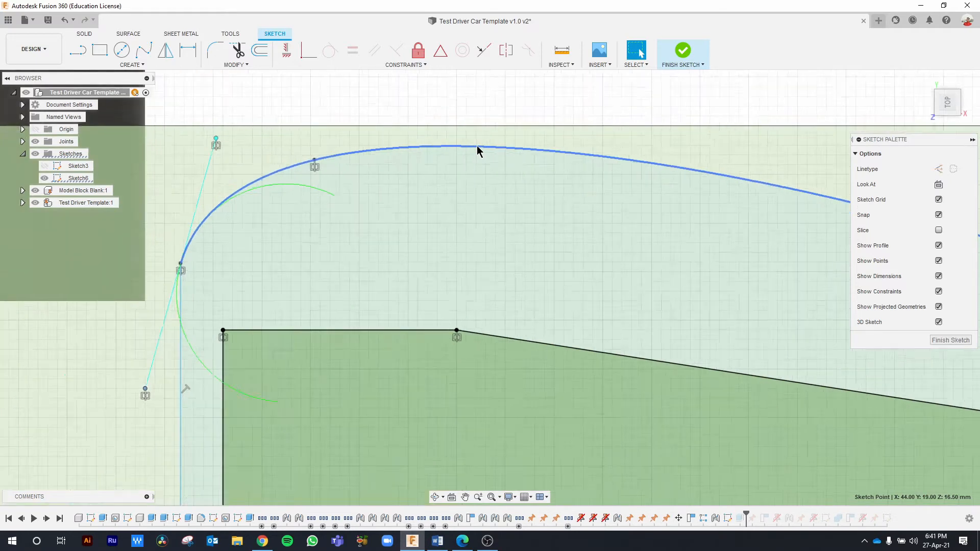
{"action": "scroll", "coordinate": [478, 149], "scroll_direction": "down", "scroll_amount": 6}
{"action": "scroll", "coordinate": [478, 149], "scroll_direction": "down", "scroll_amount": 6}
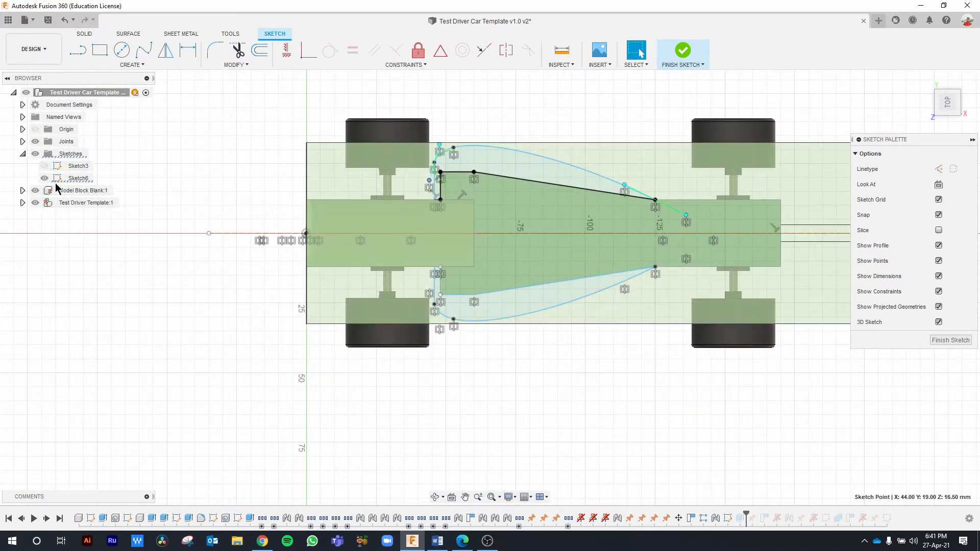
Step: Hide the Model Block Blank and finish the side pod sketch, returning to the home view
{"action": "left_click", "coordinate": [34, 191]}
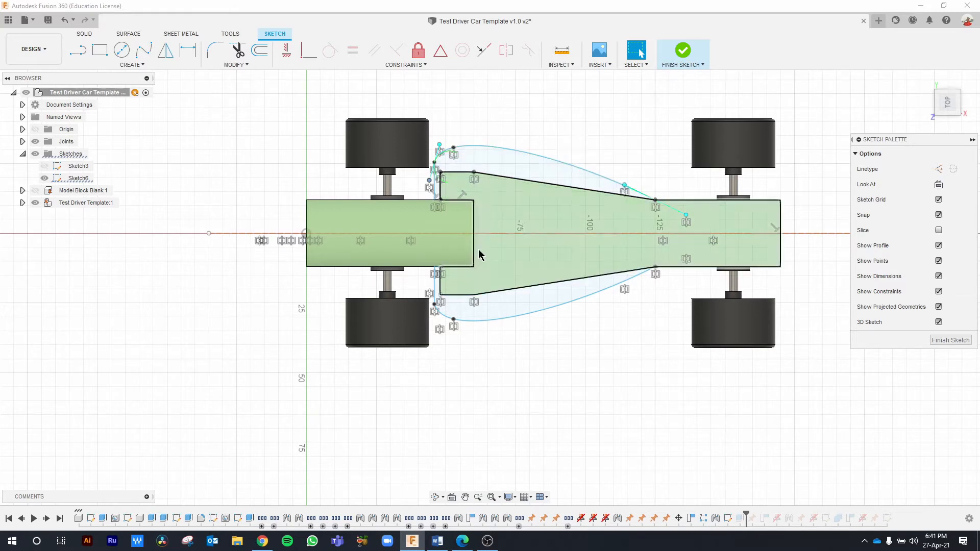
{"action": "left_click", "coordinate": [682, 51]}
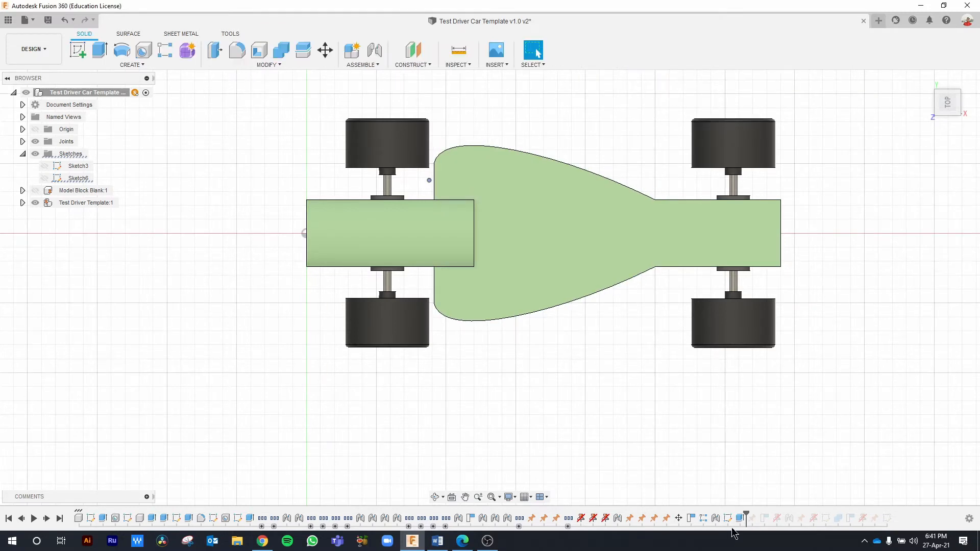
{"action": "left_click", "coordinate": [925, 80]}
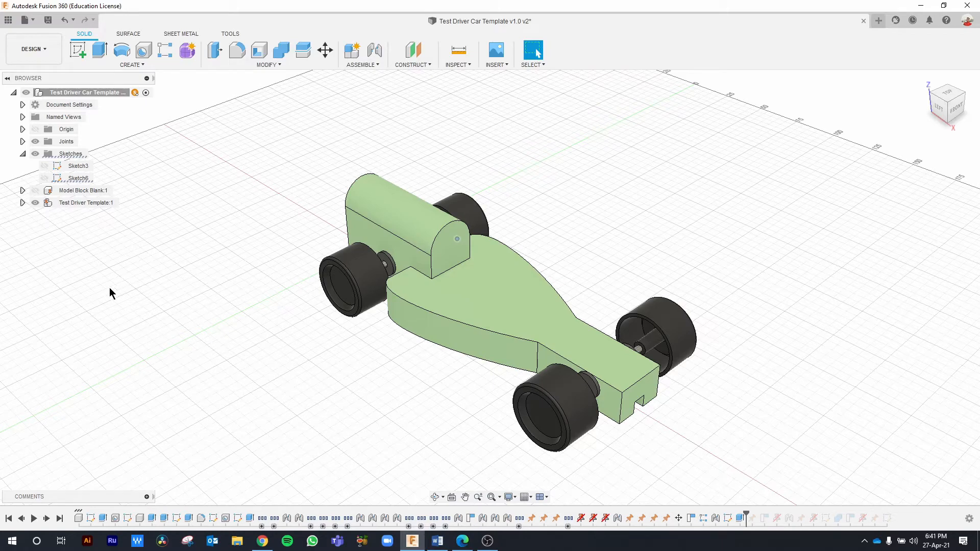
Step: Show the Model Block Blank to inspect the side pods' fit from several angles, and hide it again
{"action": "left_click", "coordinate": [34, 191]}
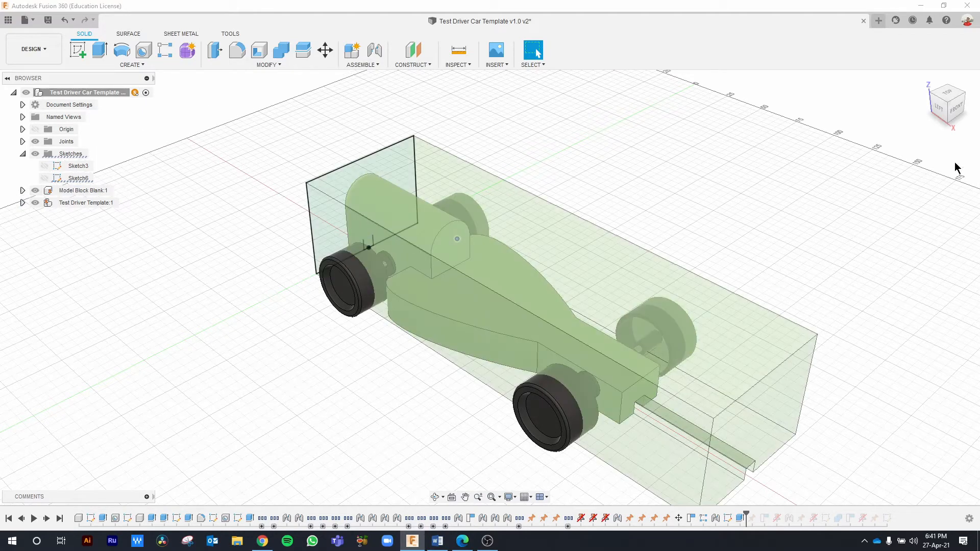
{"action": "left_click", "coordinate": [947, 104]}
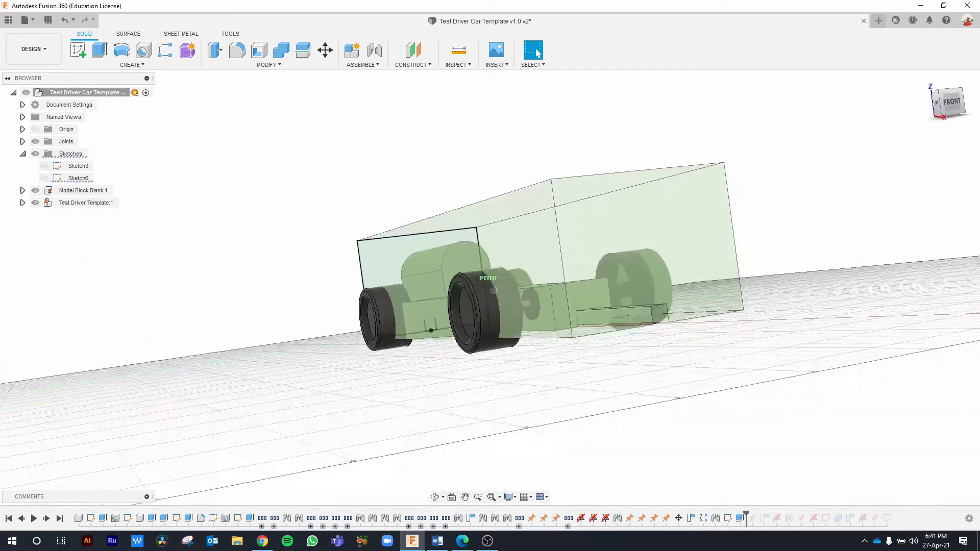
{"action": "left_click_drag", "start_coordinate": [948, 104], "coordinate": [916, 174]}
{"action": "middle_click_drag", "start_coordinate": [490, 288], "coordinate": [567, 123], "text": "shift"}
{"action": "left_click_drag", "start_coordinate": [948, 104], "coordinate": [948, 46]}
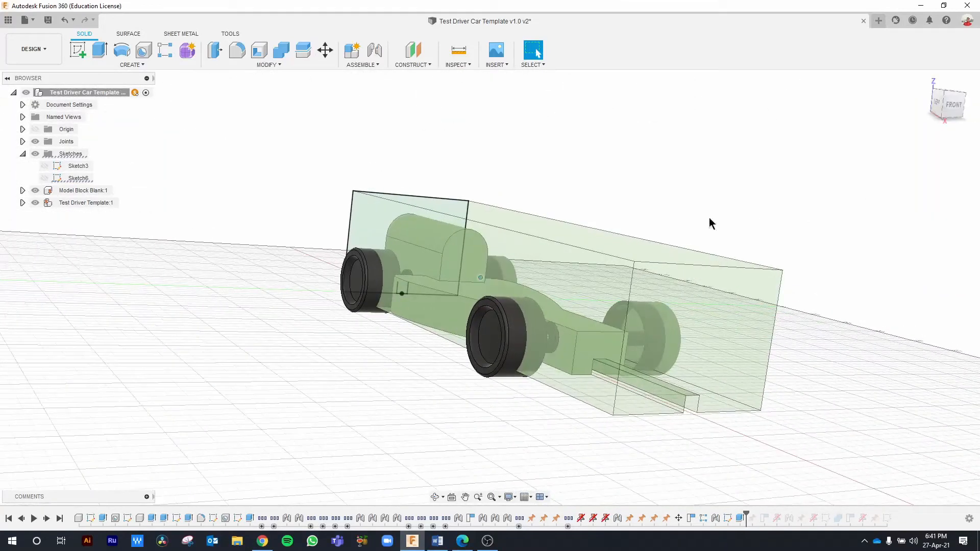
{"action": "left_click", "coordinate": [35, 191]}
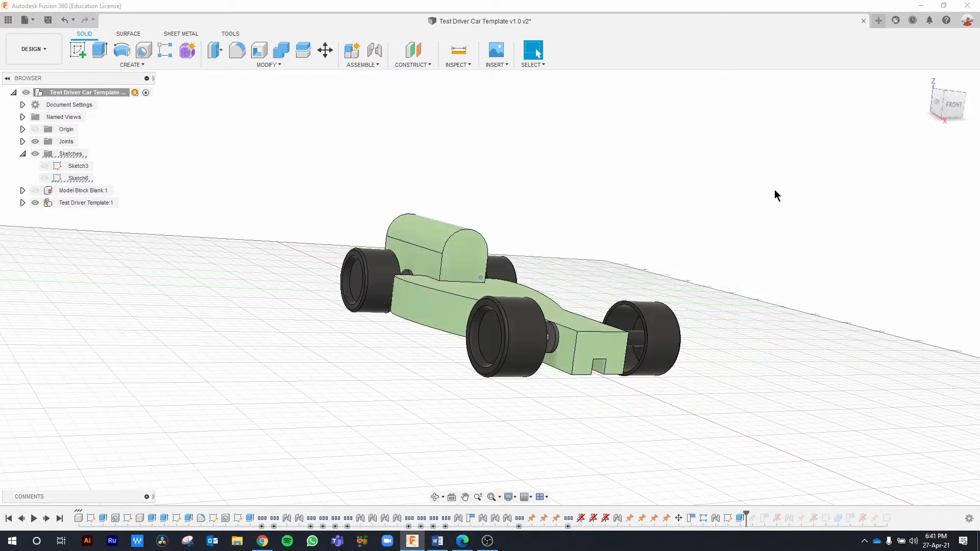
{"action": "left_click", "coordinate": [925, 80]}
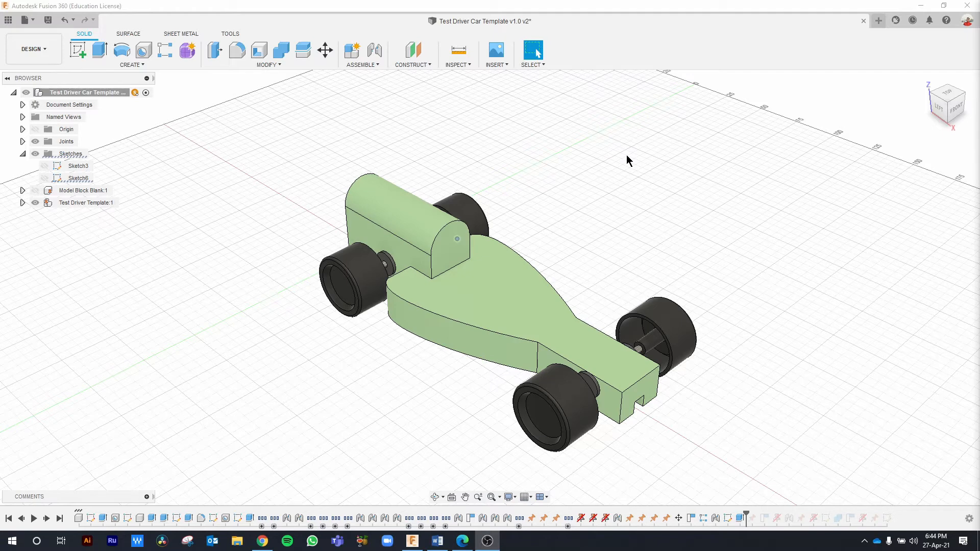
Step: Save the design with the version description "Created Side Pods"
{"action": "left_click", "coordinate": [48, 21]}
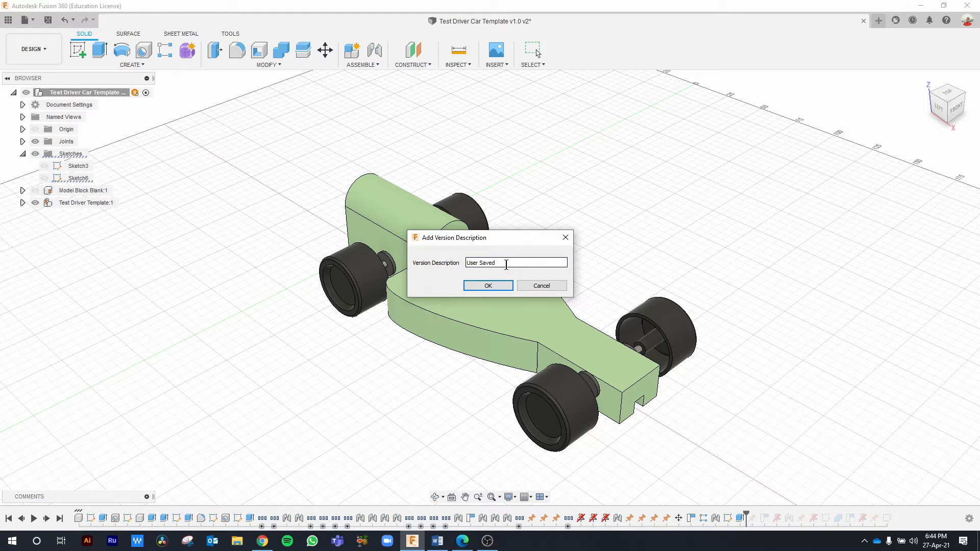
{"action": "left_click_drag", "start_coordinate": [507, 264], "coordinate": [466, 255]}
{"action": "type", "text": "Created"}
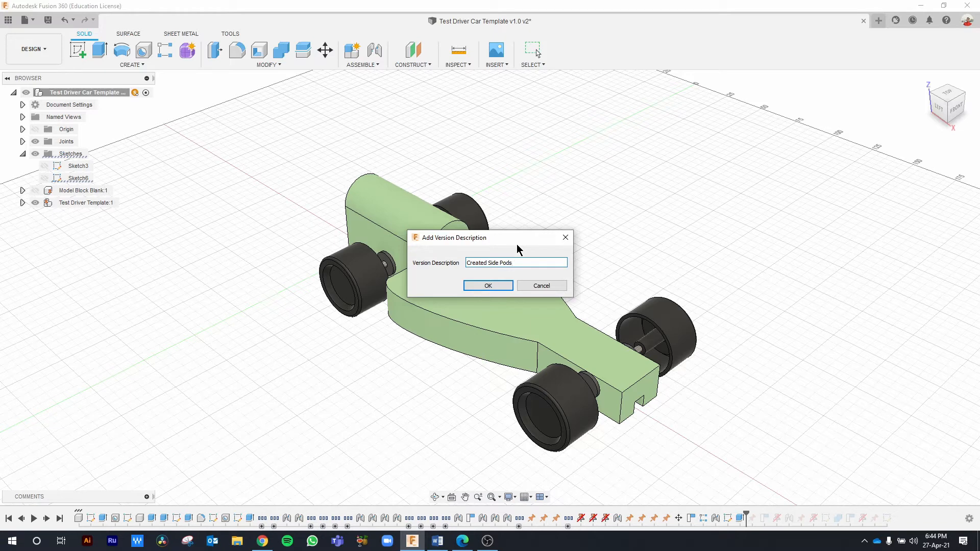
{"action": "left_click", "coordinate": [491, 285]}
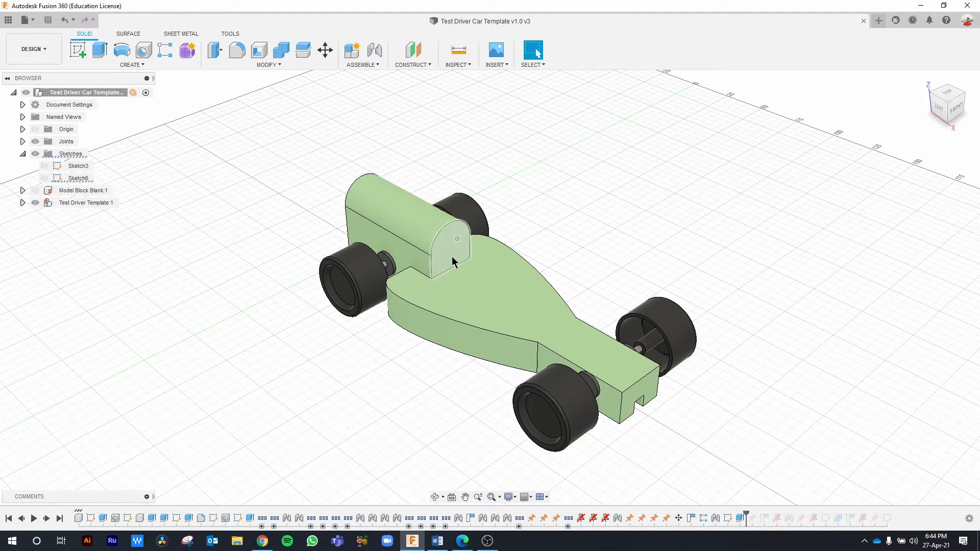
Step: Examine the round cartridge hole at the rear of the car body and the curved top surface around it
{"action": "scroll", "coordinate": [422, 236], "scroll_direction": "up", "scroll_amount": 3}
{"action": "scroll", "coordinate": [422, 236], "scroll_direction": "up", "scroll_amount": 1}
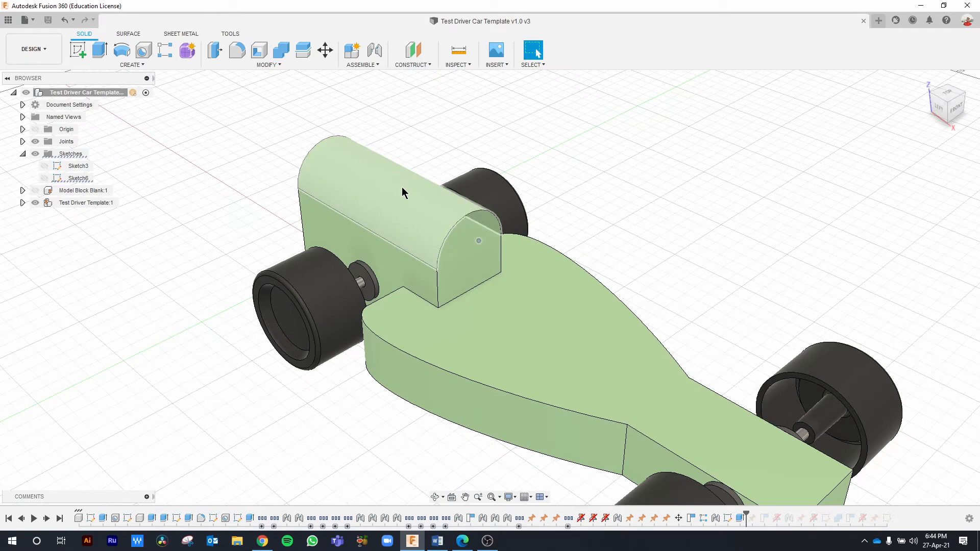
{"action": "left_click", "coordinate": [929, 98]}
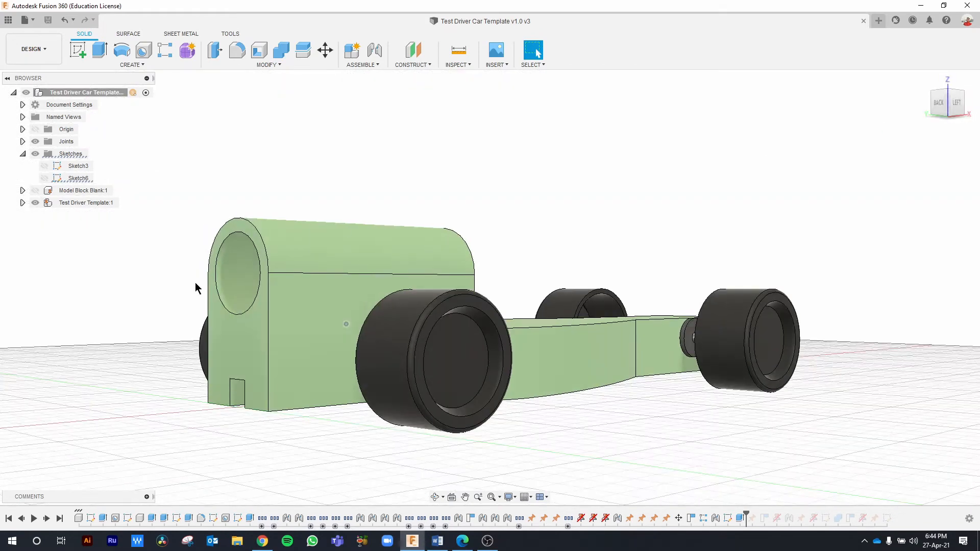
{"action": "left_click", "coordinate": [234, 266]}
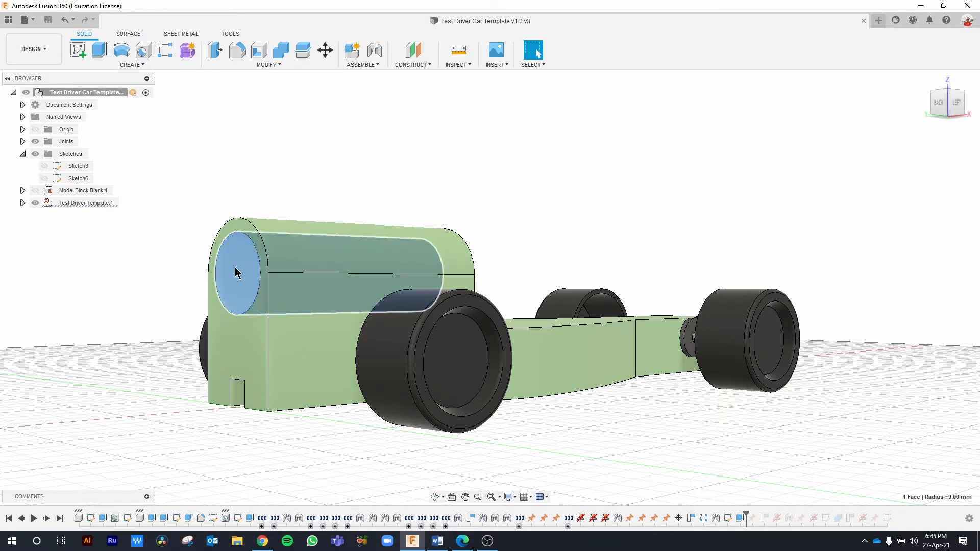
{"action": "left_click", "coordinate": [299, 232]}
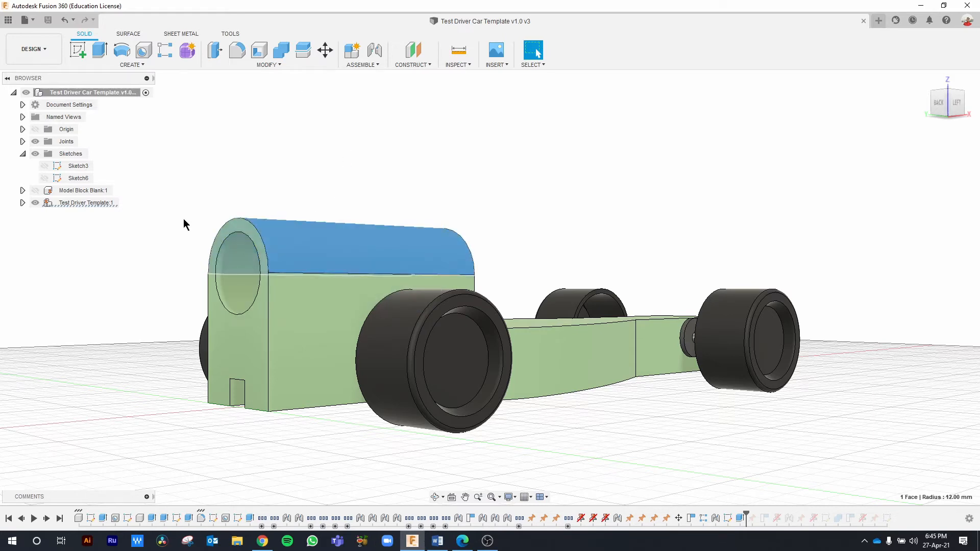
{"action": "mouse_move", "coordinate": [932, 84]}
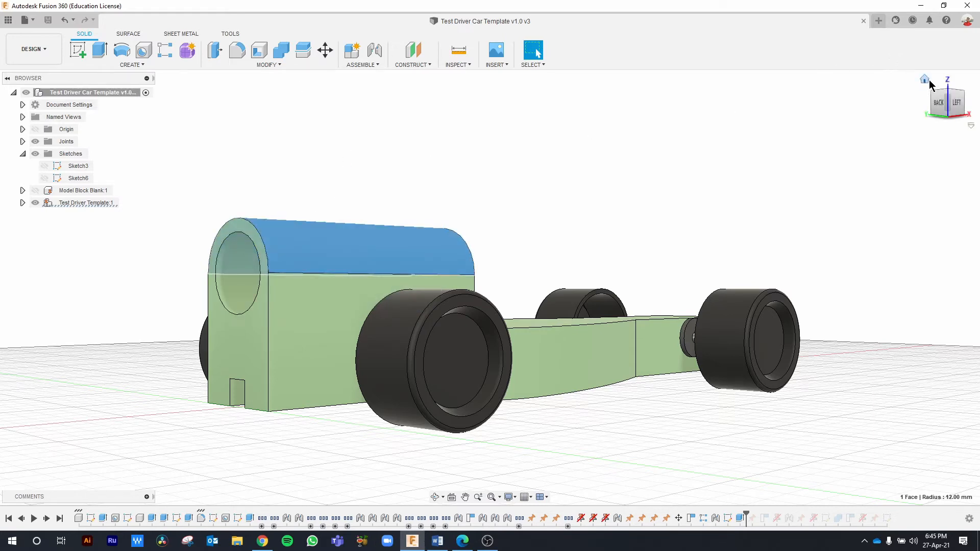
{"action": "left_click", "coordinate": [926, 80]}
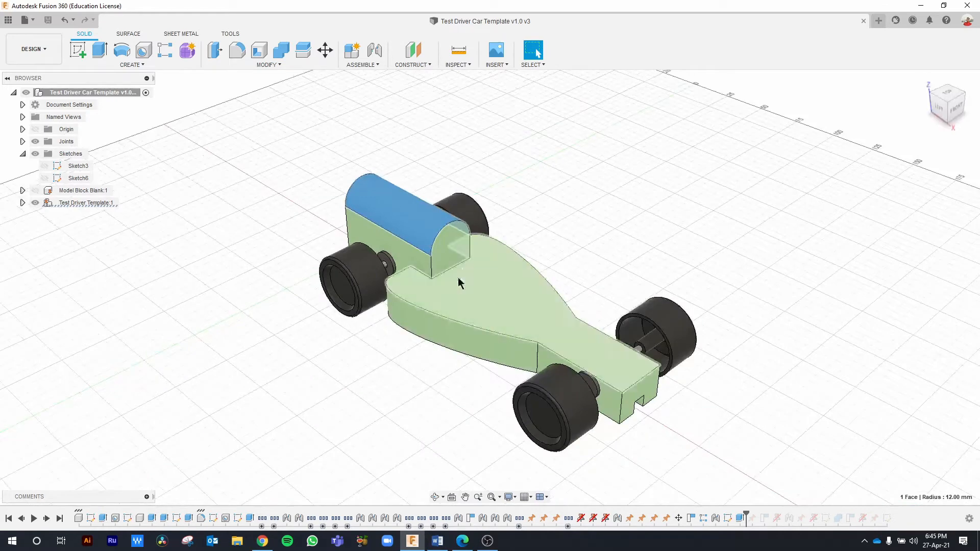
Step: Start a new sketch on the flat top face of the car body, viewed straight from the top
{"action": "scroll", "coordinate": [467, 266], "scroll_direction": "up", "scroll_amount": 5}
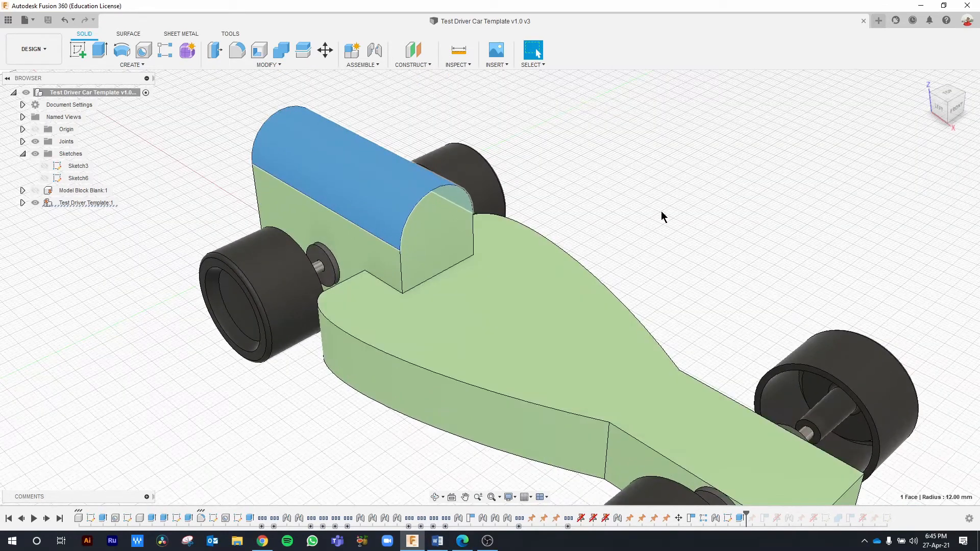
{"action": "left_click", "coordinate": [431, 243]}
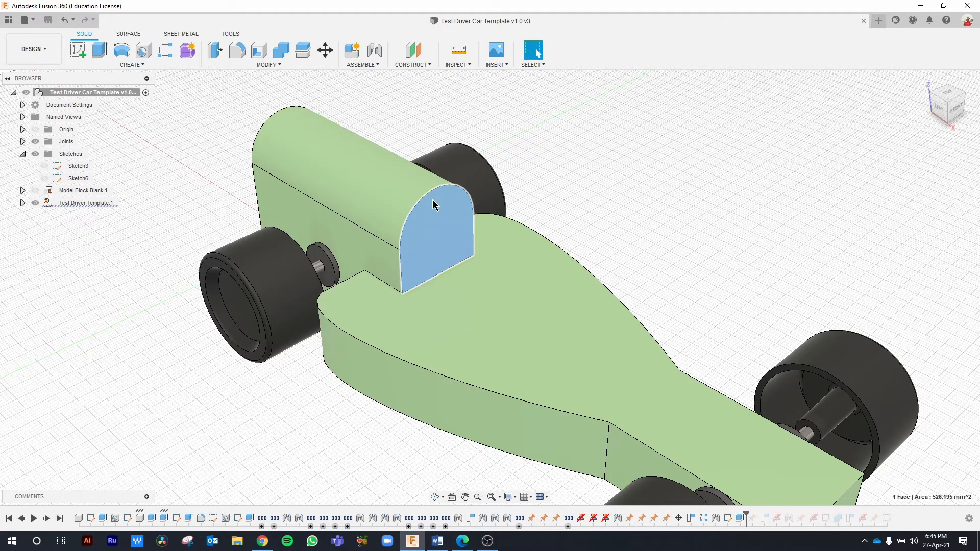
{"action": "left_click", "coordinate": [574, 354]}
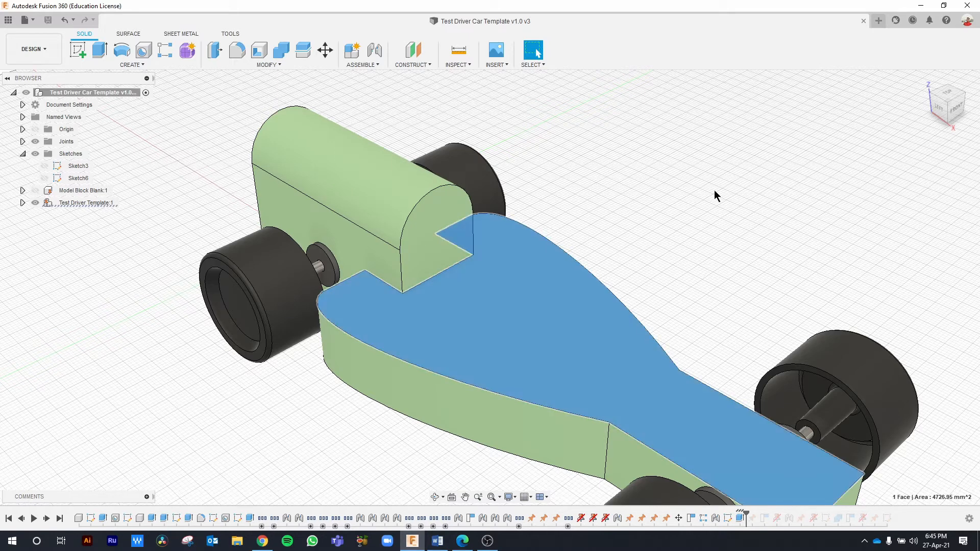
{"action": "left_click", "coordinate": [715, 188]}
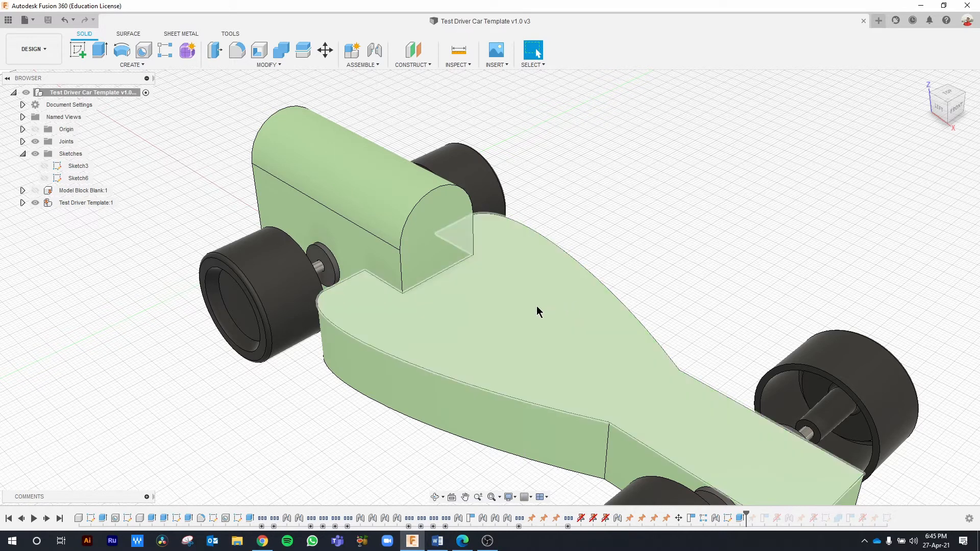
{"action": "left_click", "coordinate": [537, 305]}
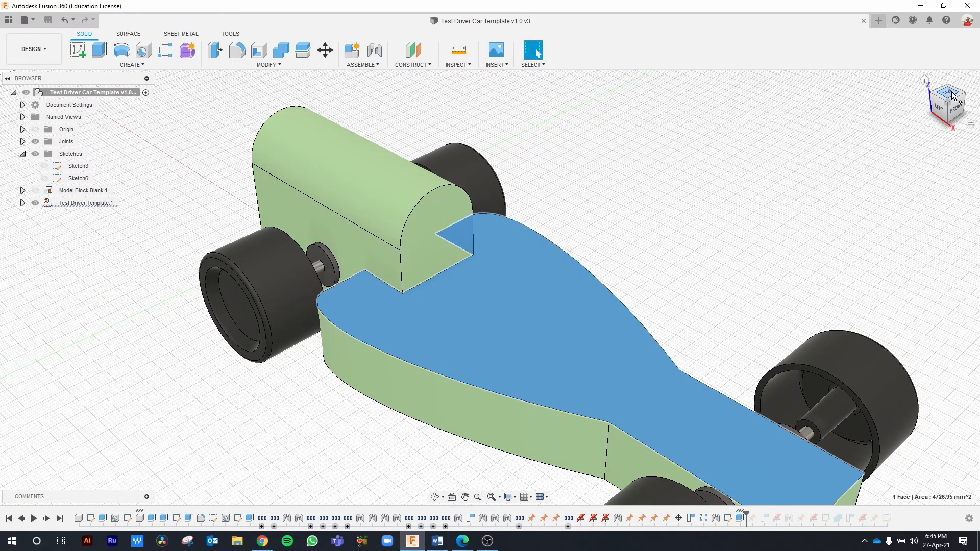
{"action": "left_click", "coordinate": [953, 96]}
{"action": "left_click", "coordinate": [960, 80]}
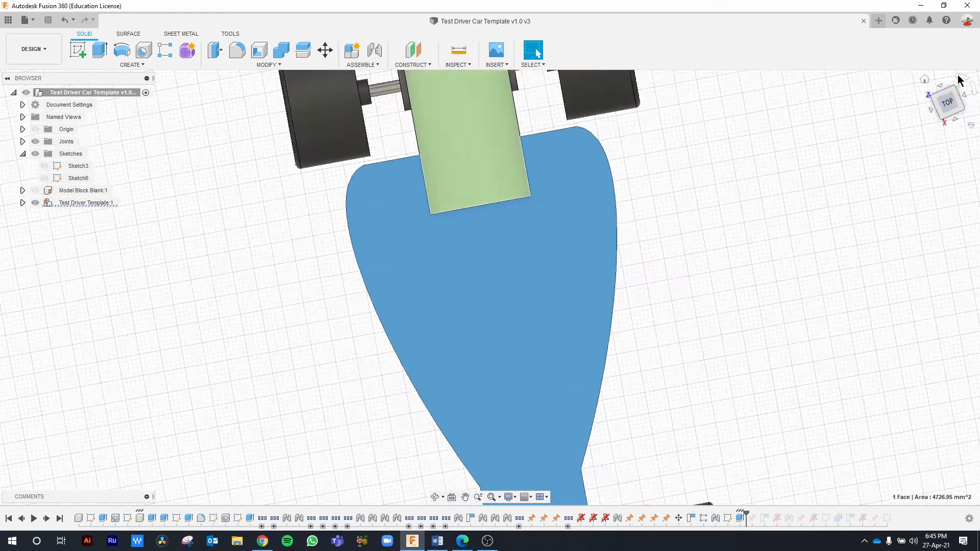
{"action": "left_click", "coordinate": [79, 50]}
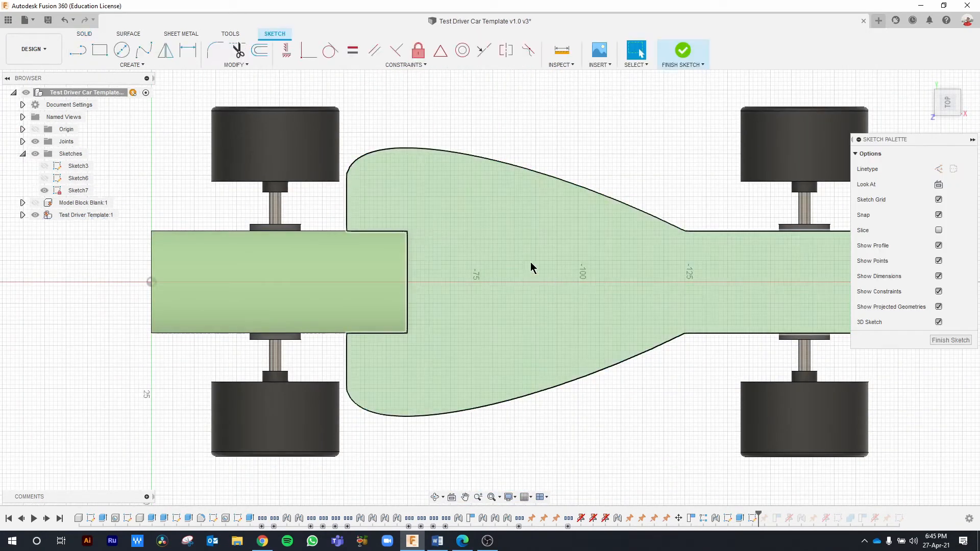
Step: Draw a 5 mm diameter circle on the body's centreline, level with the side pods' front corners, and place its dimension label outside it
{"action": "scroll", "coordinate": [569, 269], "scroll_direction": "up", "scroll_amount": 3}
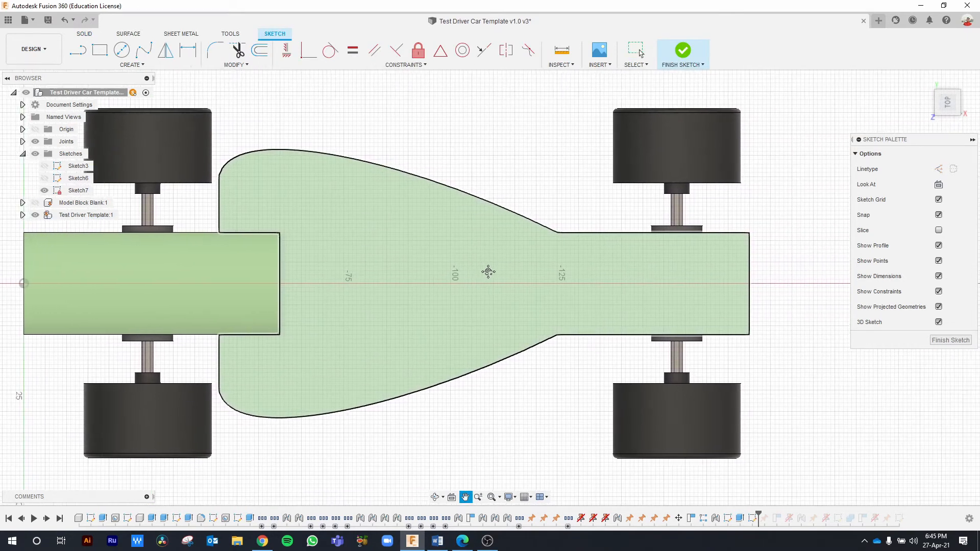
{"action": "scroll", "coordinate": [522, 277], "scroll_direction": "up", "scroll_amount": 2}
{"action": "scroll", "coordinate": [522, 277], "scroll_direction": "up", "scroll_amount": 2}
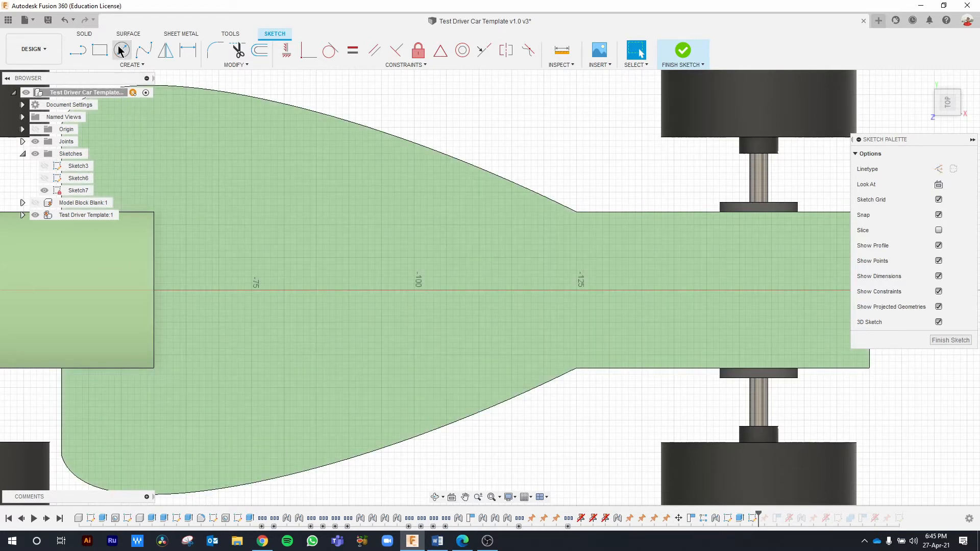
{"action": "left_click", "coordinate": [122, 50]}
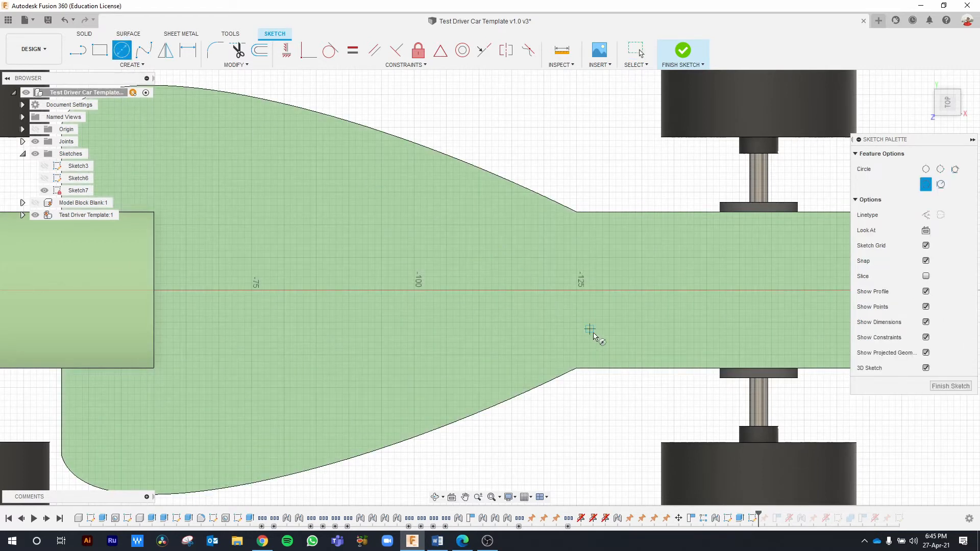
{"action": "left_click", "coordinate": [577, 290]}
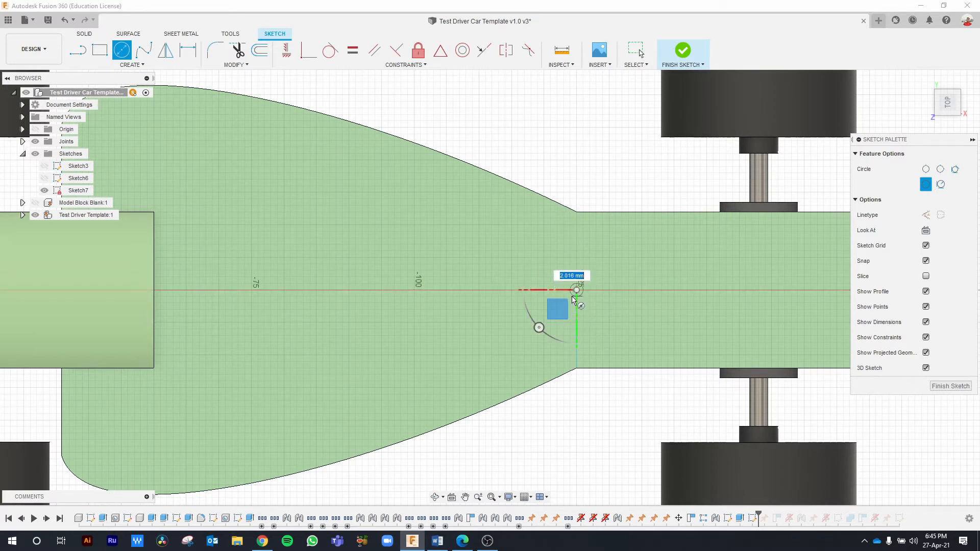
{"action": "scroll", "coordinate": [577, 306], "scroll_direction": "up", "scroll_amount": 3}
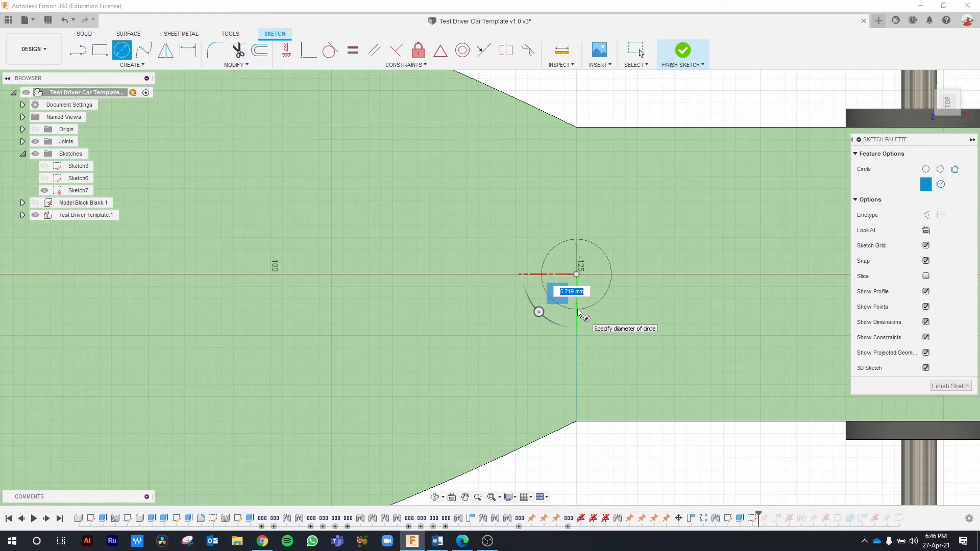
{"action": "type", "text": "5"}
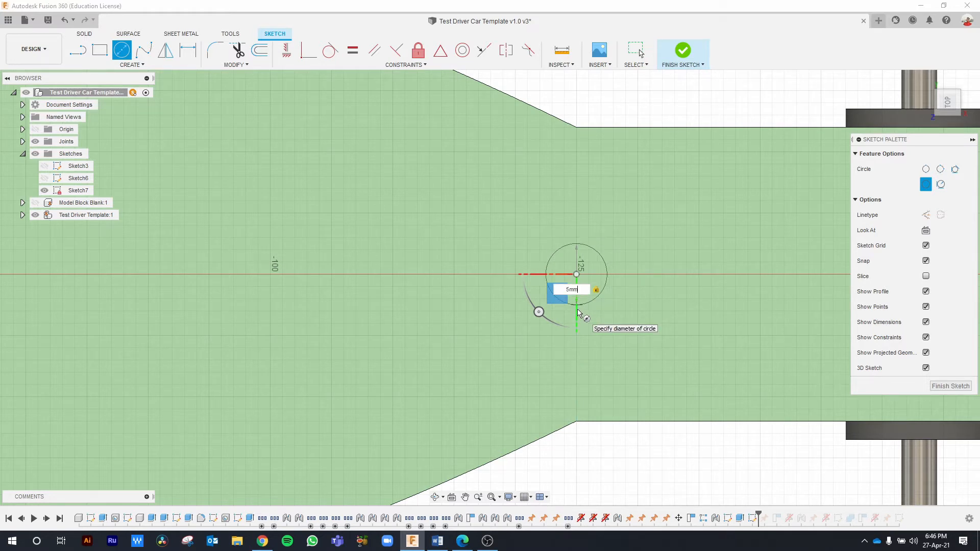
{"action": "key", "text": "Return"}
{"action": "key", "text": "Escape"}
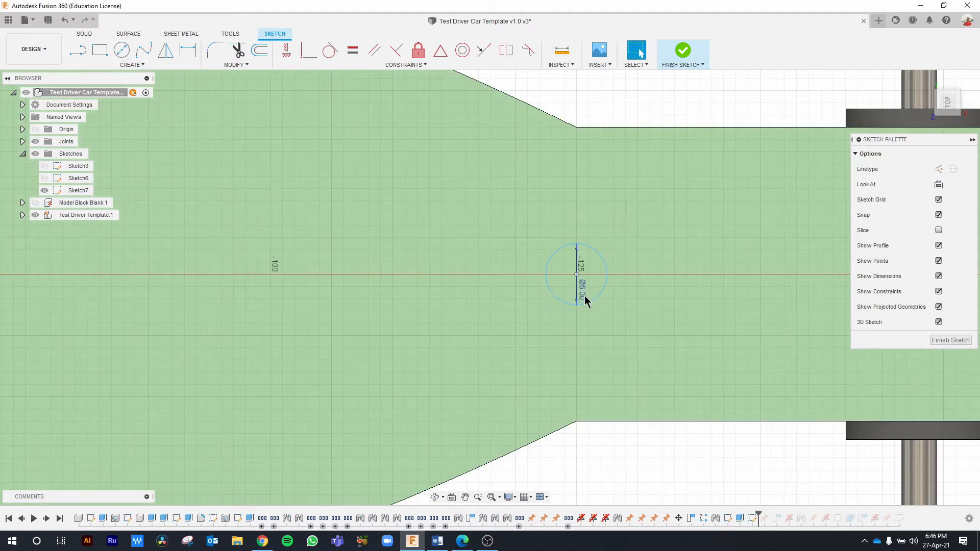
{"action": "left_click_drag", "start_coordinate": [585, 298], "coordinate": [621, 225]}
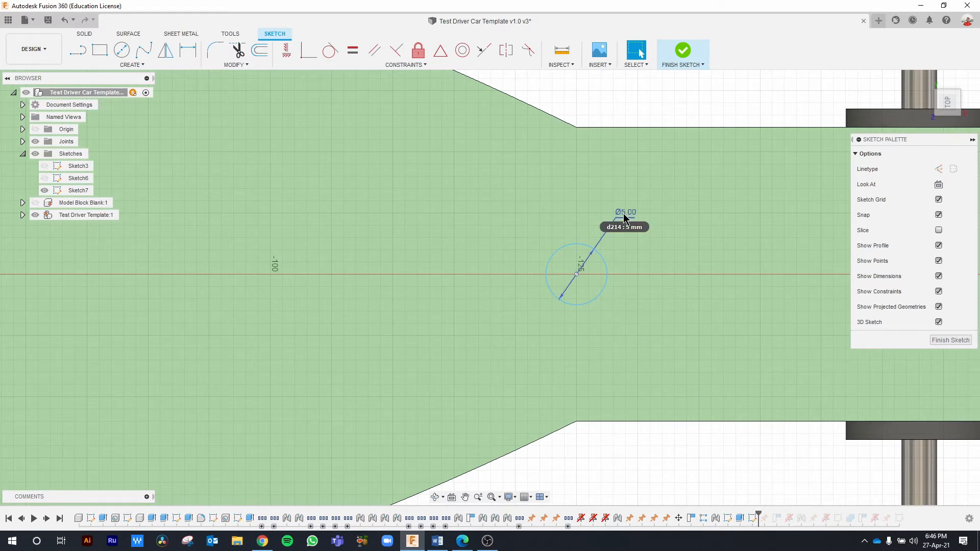
Step: Try a 4 mm diameter for the circle, and set it back to 5 mm
{"action": "double_click", "coordinate": [624, 216]}
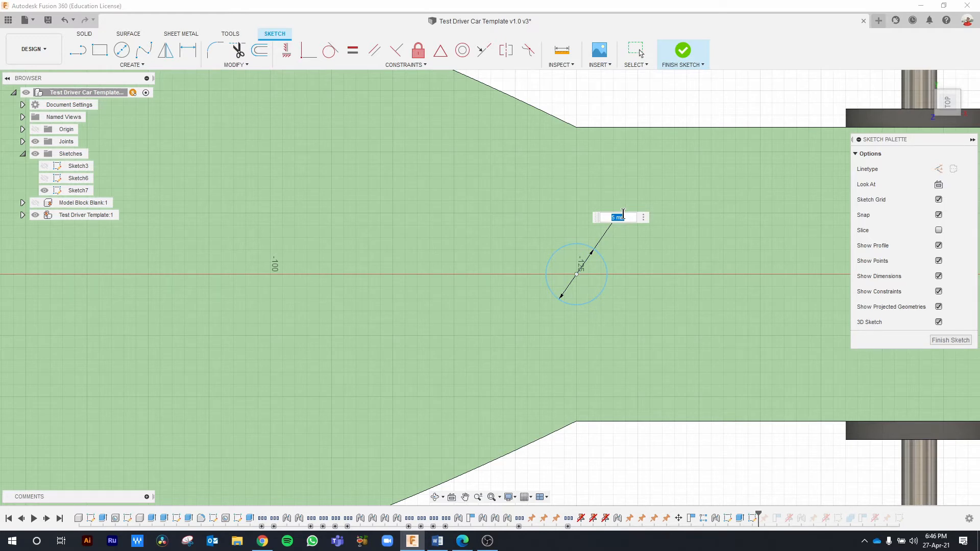
{"action": "key", "text": "Return"}
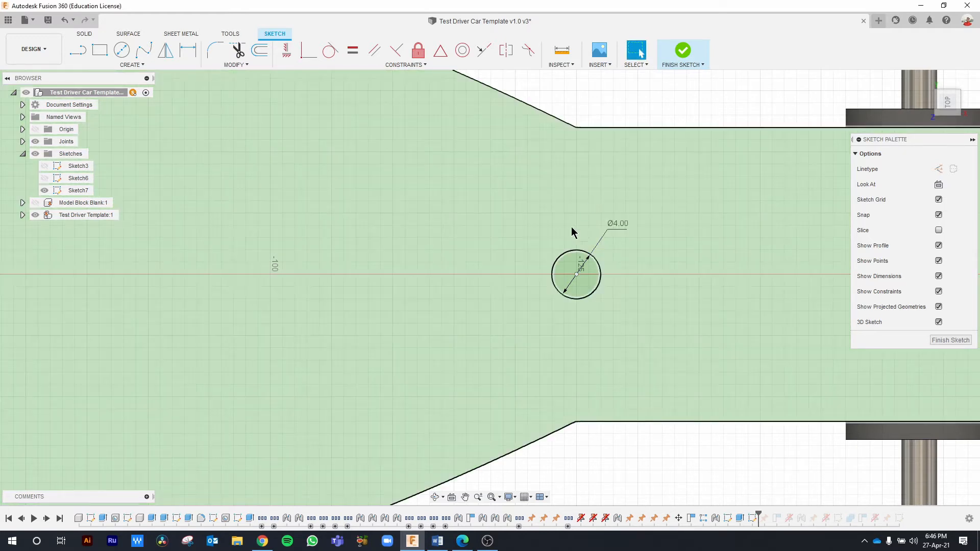
{"action": "scroll", "coordinate": [585, 292], "scroll_direction": "up", "scroll_amount": 2}
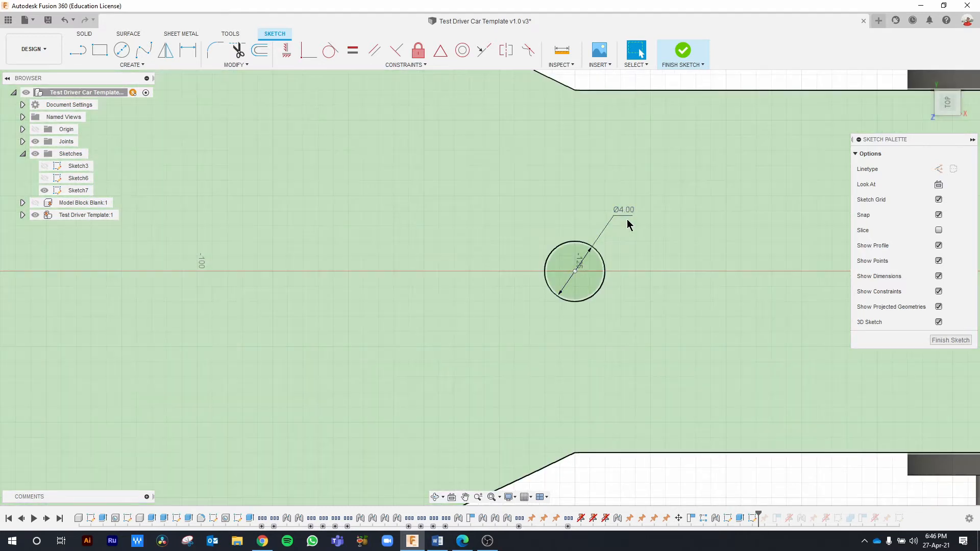
{"action": "double_click", "coordinate": [624, 210]}
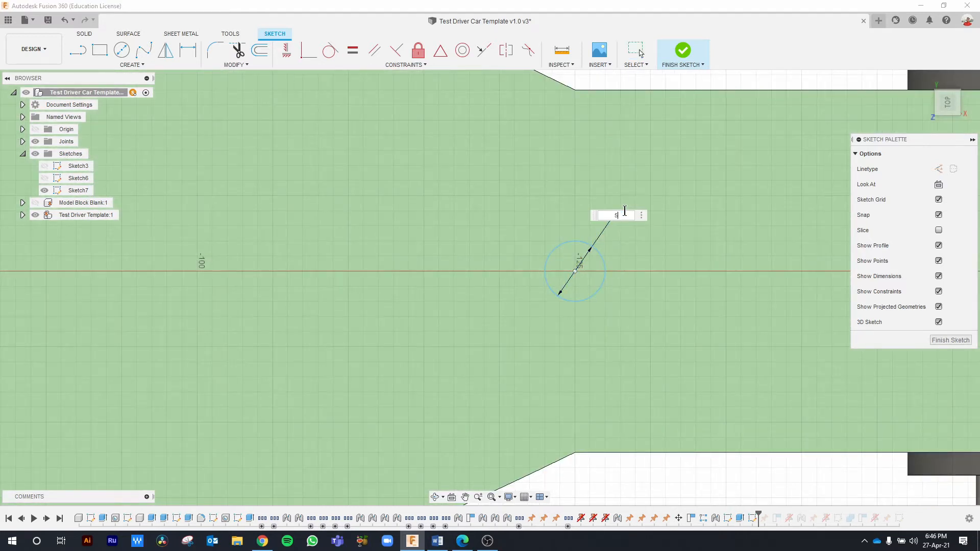
{"action": "key", "text": "Return"}
Step: Draw a 12 mm line along the front edge of the raised cartridge housing, from its midpoint to one corner
{"action": "scroll", "coordinate": [625, 210], "scroll_direction": "down", "scroll_amount": 4}
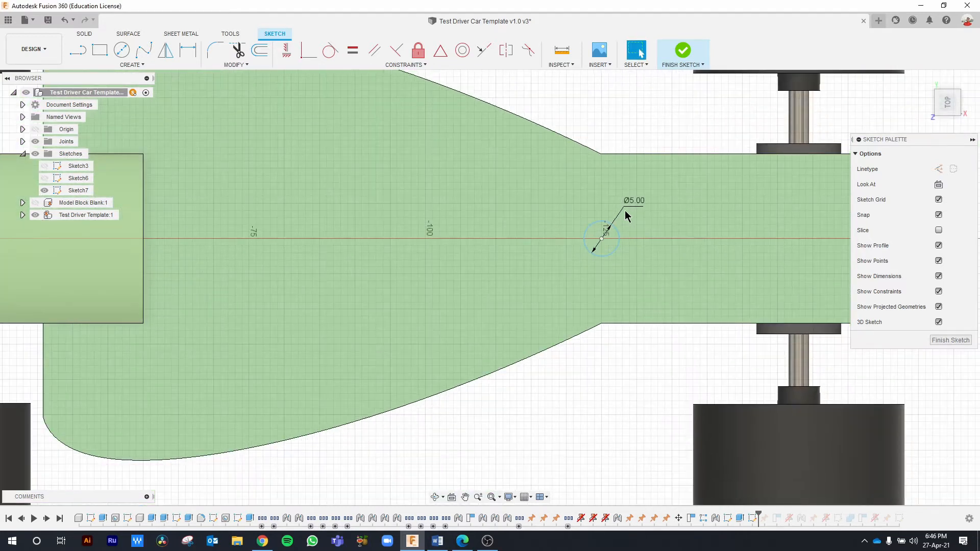
{"action": "scroll", "coordinate": [625, 211], "scroll_direction": "down", "scroll_amount": 1}
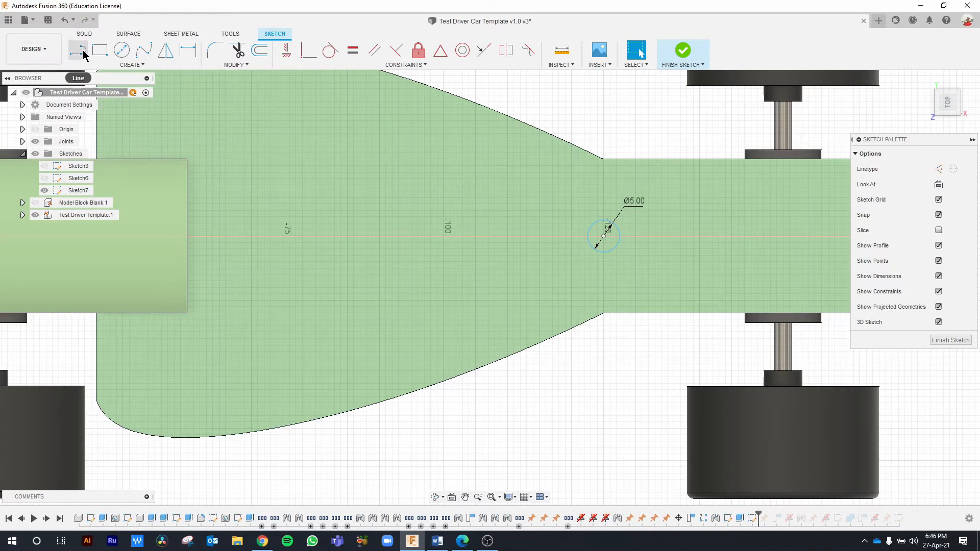
{"action": "left_click", "coordinate": [82, 56]}
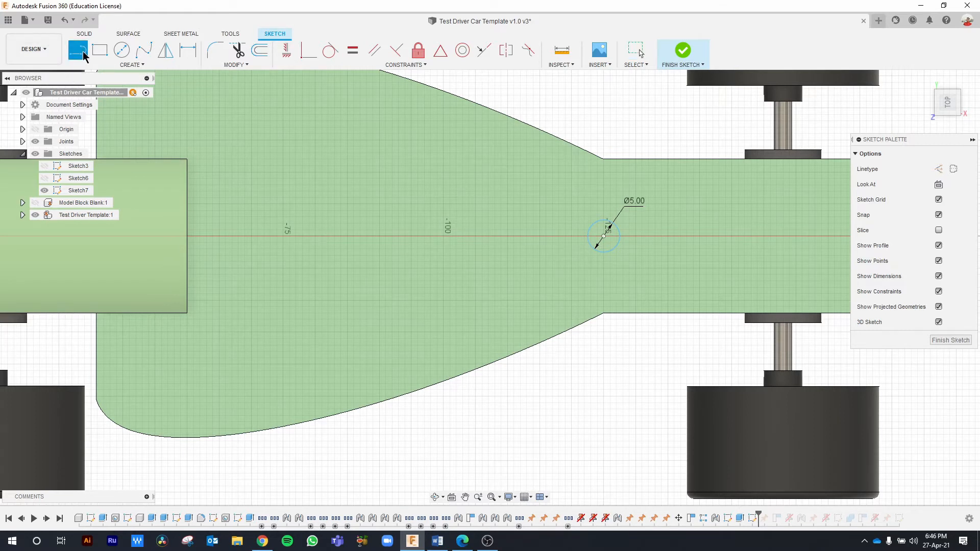
{"action": "left_click", "coordinate": [188, 236]}
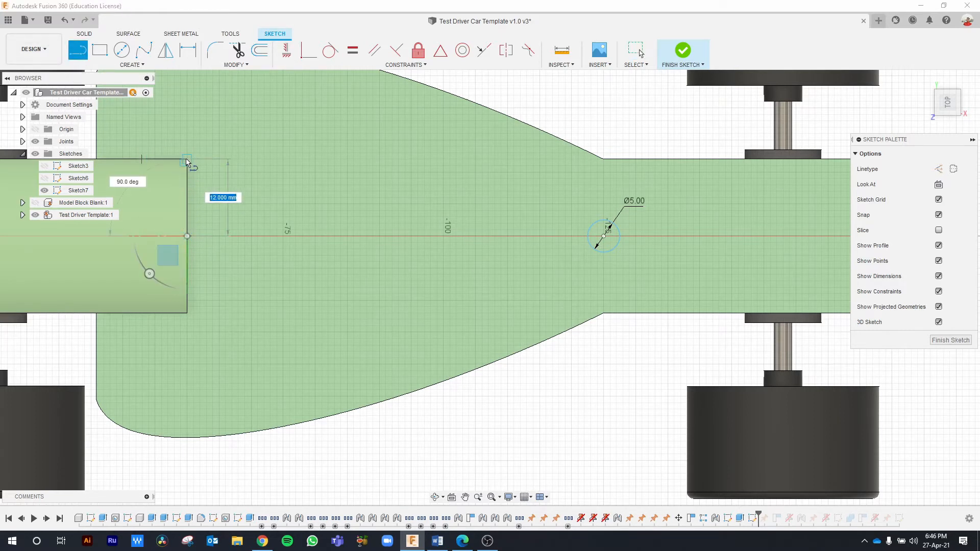
{"action": "left_click", "coordinate": [187, 159]}
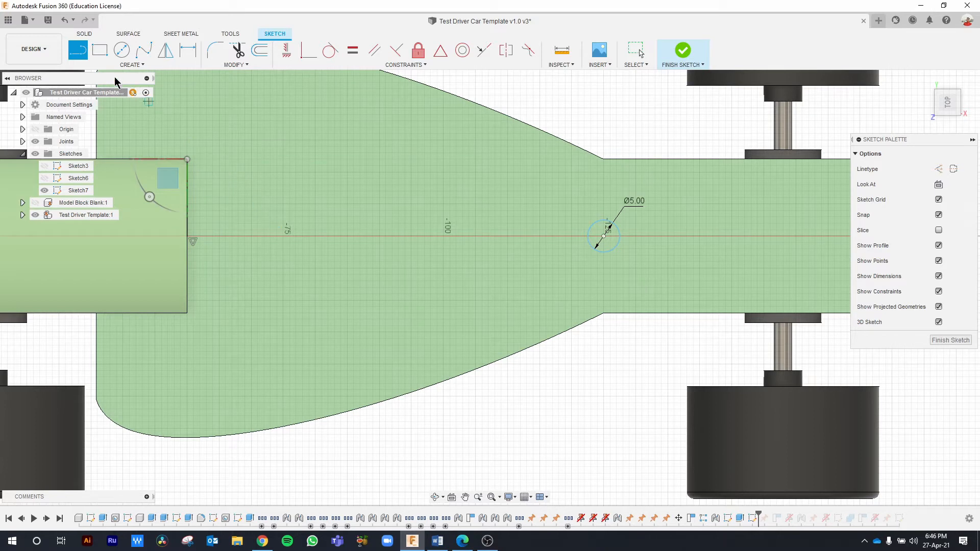
Step: Draw a three-point fit spline from the cartridge housing's front corner, through one middle point, to the near side of the 5 mm circle
{"action": "left_click", "coordinate": [144, 52]}
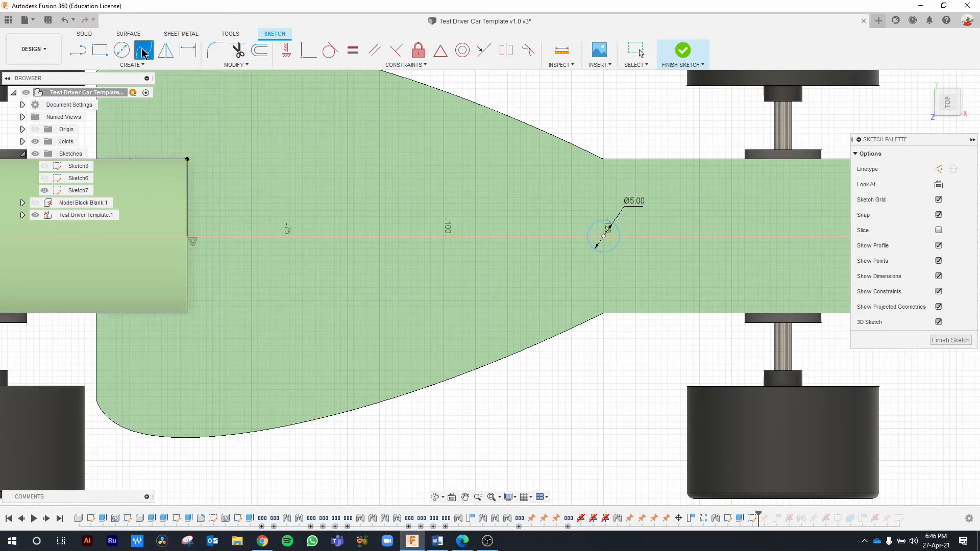
{"action": "left_click", "coordinate": [188, 159]}
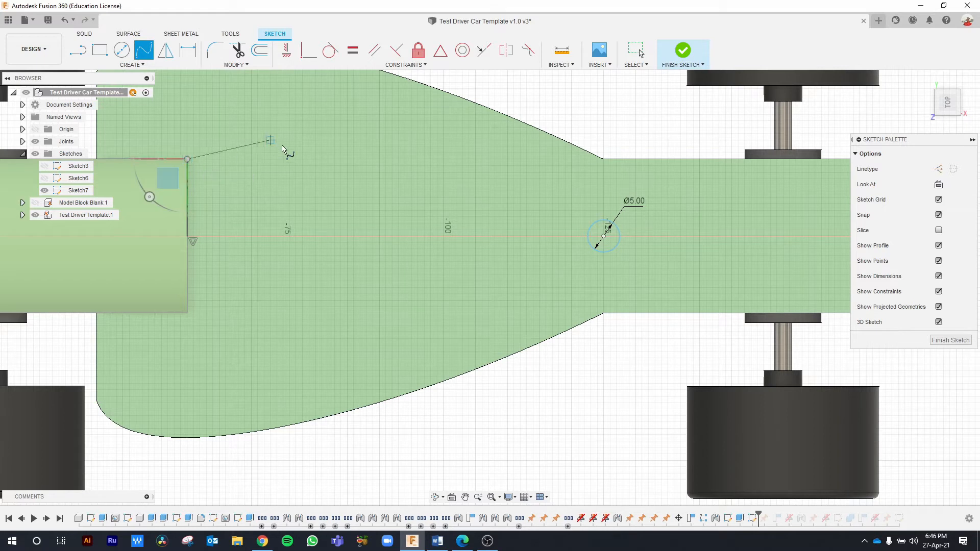
{"action": "left_click", "coordinate": [380, 178]}
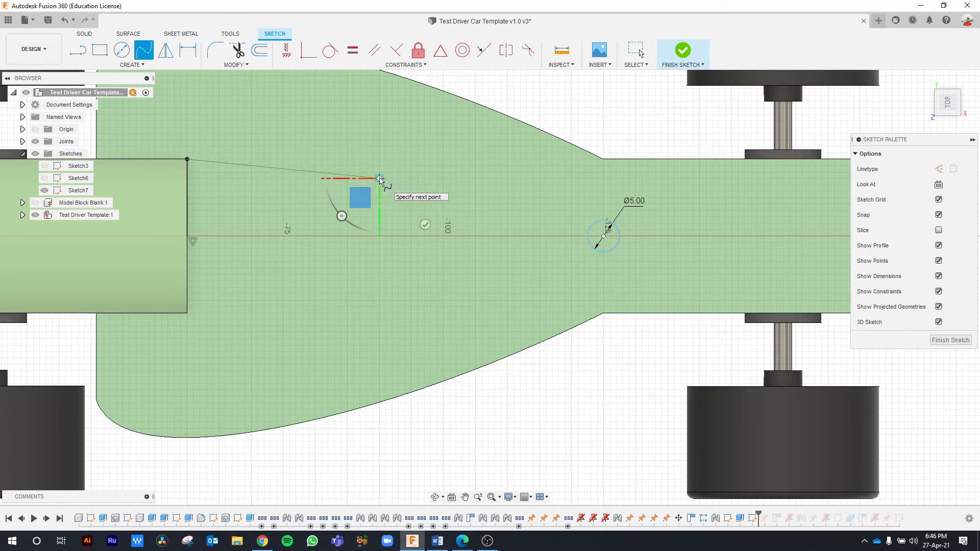
{"action": "left_click", "coordinate": [604, 221]}
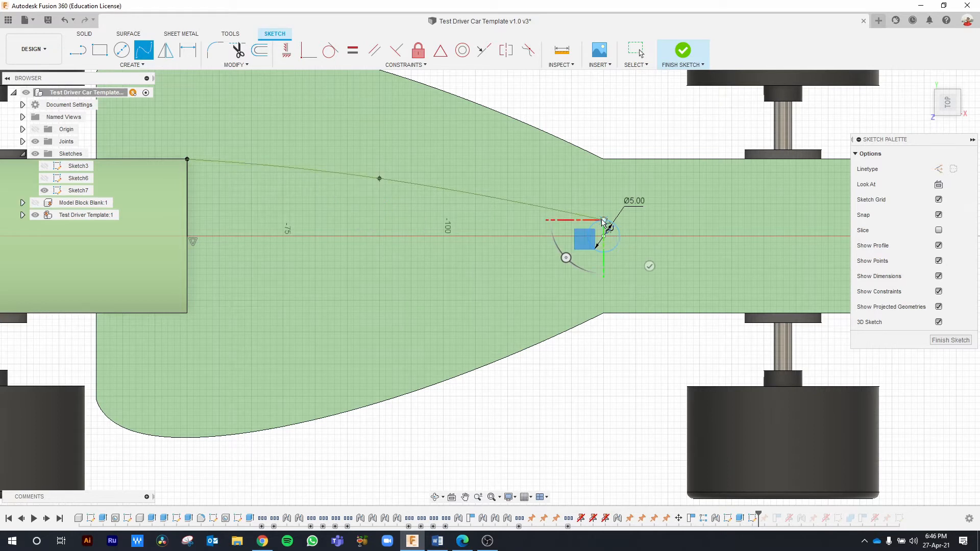
{"action": "left_click", "coordinate": [650, 266]}
{"action": "key", "text": "Escape"}
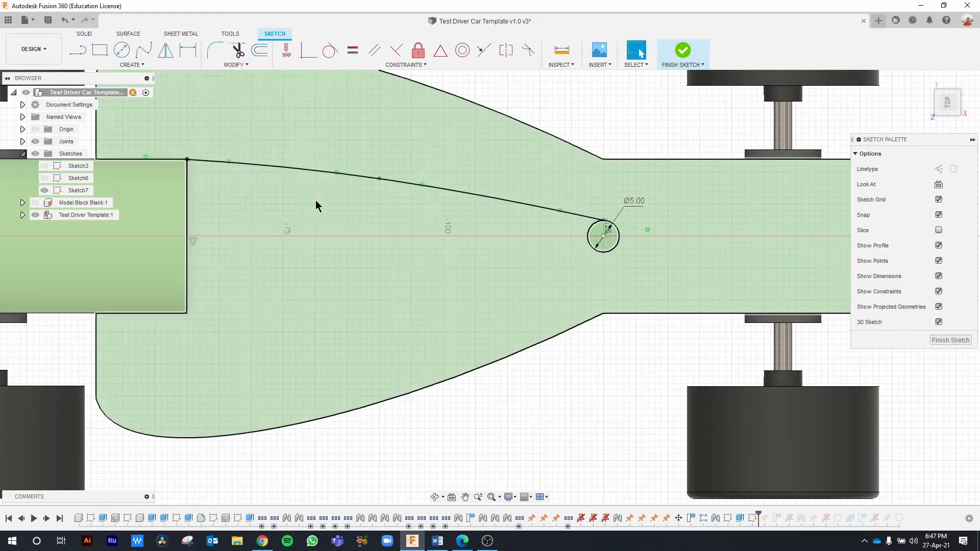
Step: Reshape the spline by moving its middle point to X 92 mm, Y 10 mm
{"action": "left_click", "coordinate": [378, 182]}
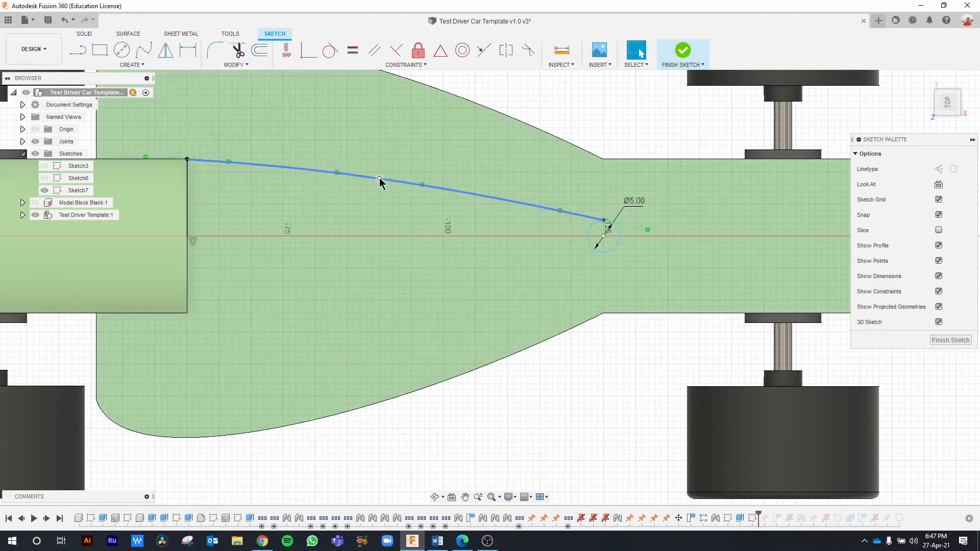
{"action": "left_click_drag", "start_coordinate": [380, 179], "coordinate": [380, 175]}
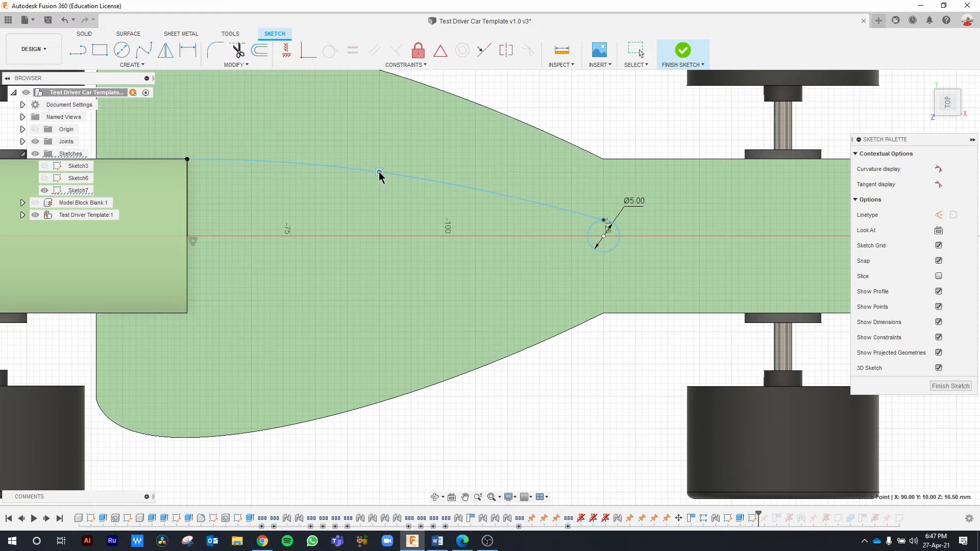
{"action": "mouse_move", "coordinate": [380, 173]}
{"action": "left_mouse_down"}
{"action": "mouse_move", "coordinate": [335, 169]}
{"action": "mouse_move", "coordinate": [396, 180]}
{"action": "left_mouse_up"}
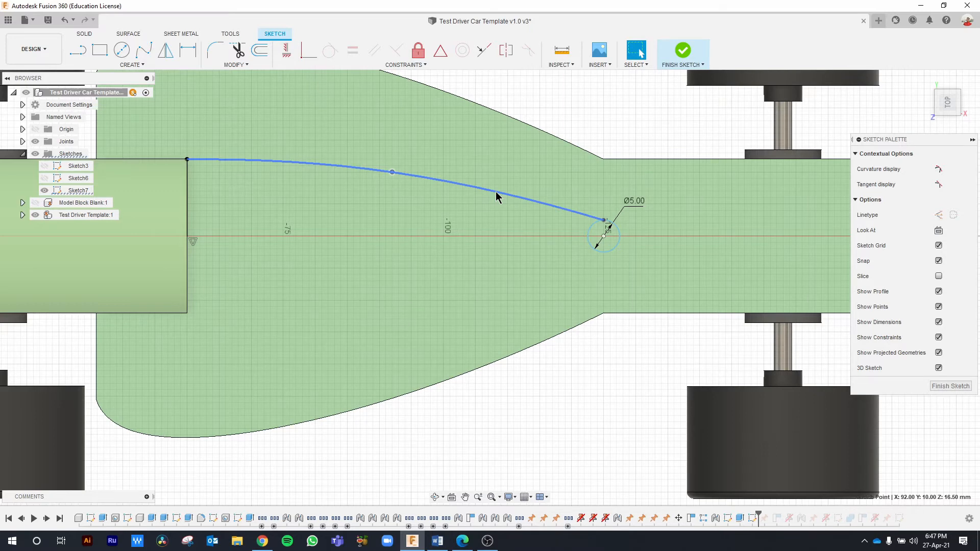
{"action": "scroll", "coordinate": [496, 196], "scroll_direction": "down", "scroll_amount": 8}
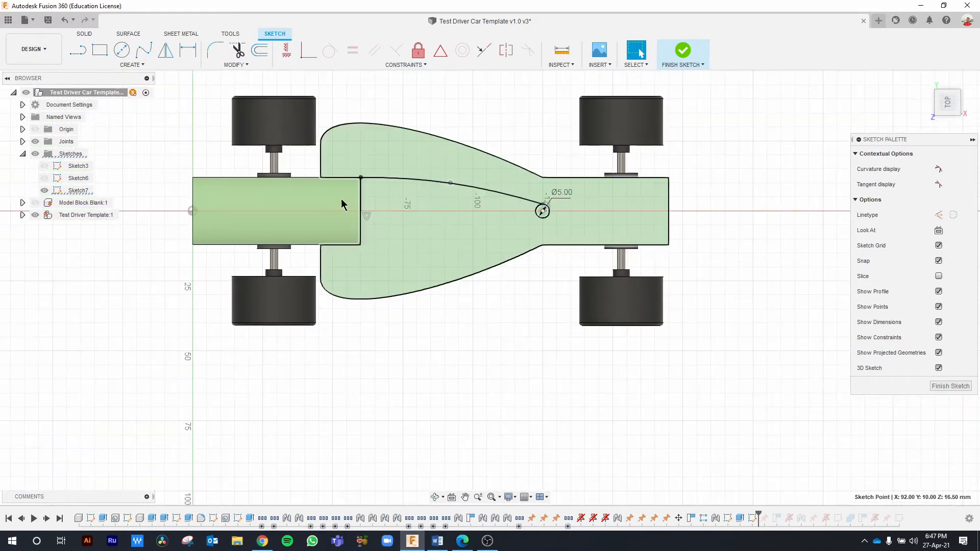
{"action": "left_click", "coordinate": [78, 50]}
{"action": "left_click", "coordinate": [451, 183]}
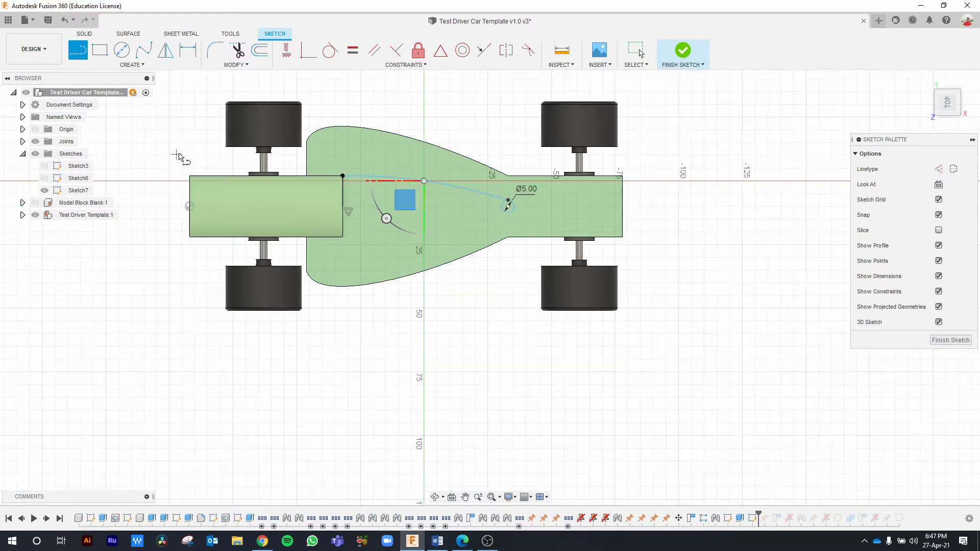
{"action": "scroll", "coordinate": [182, 158], "scroll_direction": "up", "scroll_amount": 2}
{"action": "key", "text": "Escape"}
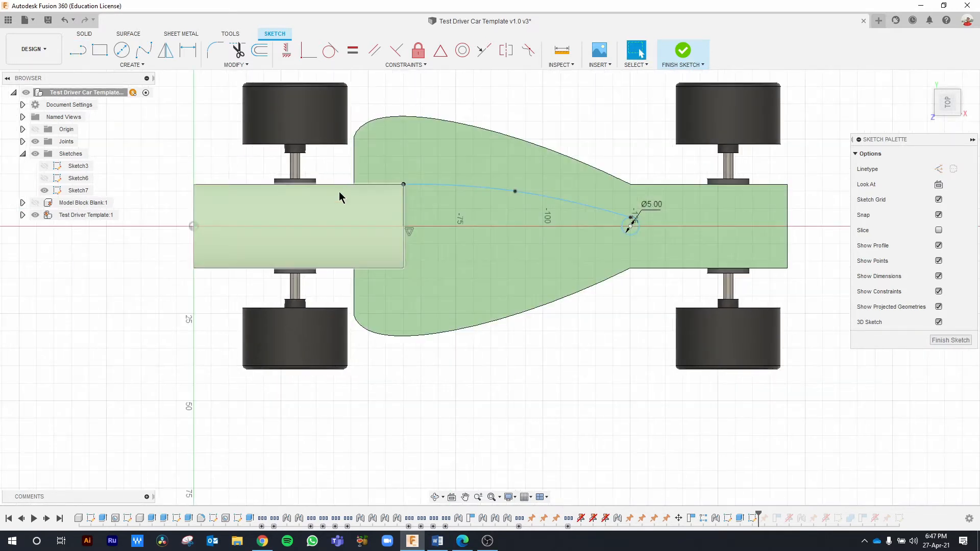
Step: Draw a straight line about 203 mm long along the car's centreline, extending beyond both ends of the body
{"action": "left_click", "coordinate": [78, 49]}
{"action": "left_click", "coordinate": [194, 226]}
{"action": "left_click", "coordinate": [116, 226]}
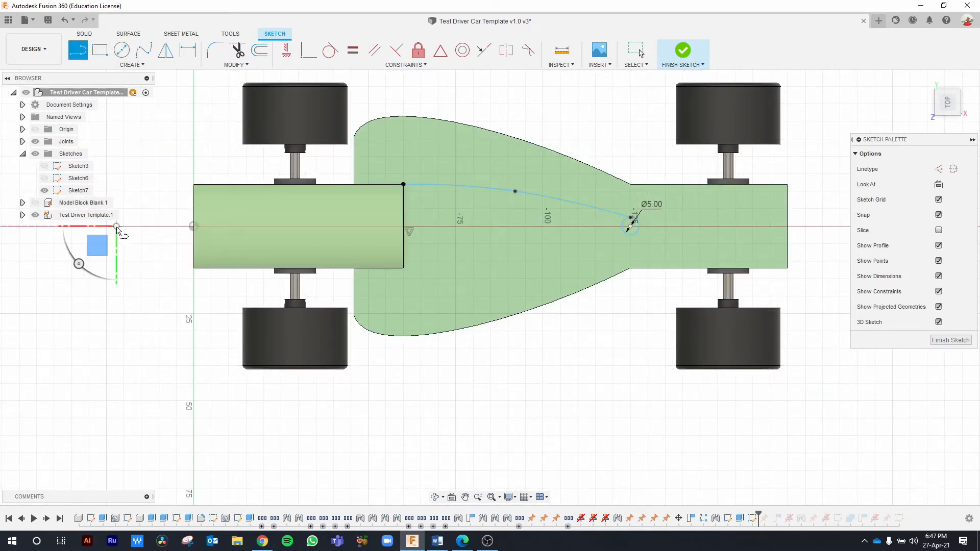
{"action": "left_click", "coordinate": [825, 226]}
{"action": "scroll", "coordinate": [823, 253], "scroll_direction": "down", "scroll_amount": 1}
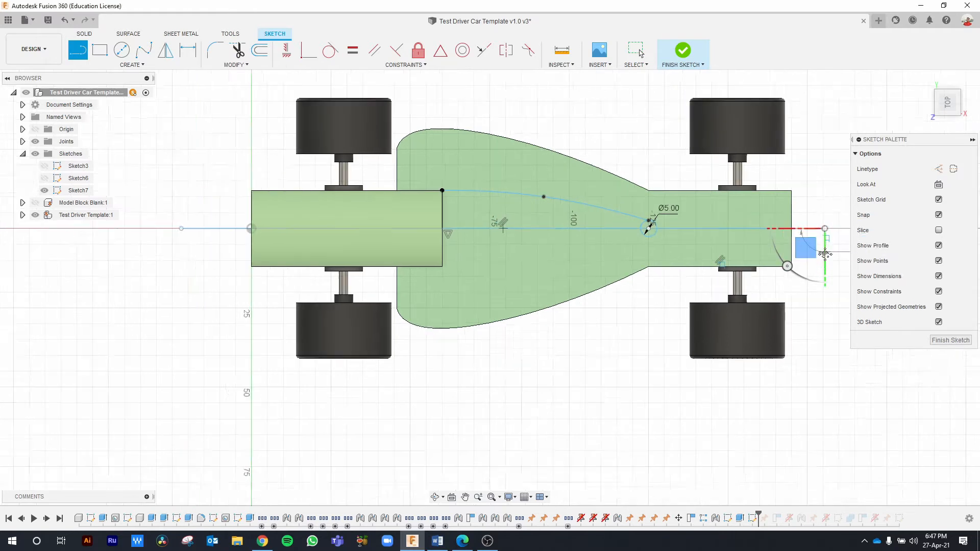
{"action": "middle_click_drag", "start_coordinate": [825, 254], "coordinate": [746, 275]}
{"action": "key", "text": "Escape"}
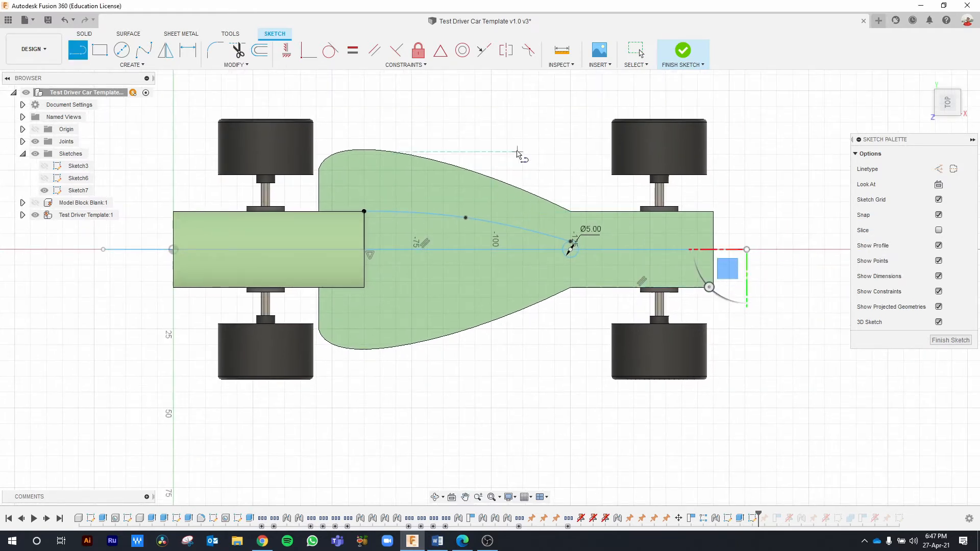
{"action": "key", "text": "Escape"}
Step: Convert the lengthwise centre line into construction geometry
{"action": "left_click", "coordinate": [435, 250]}
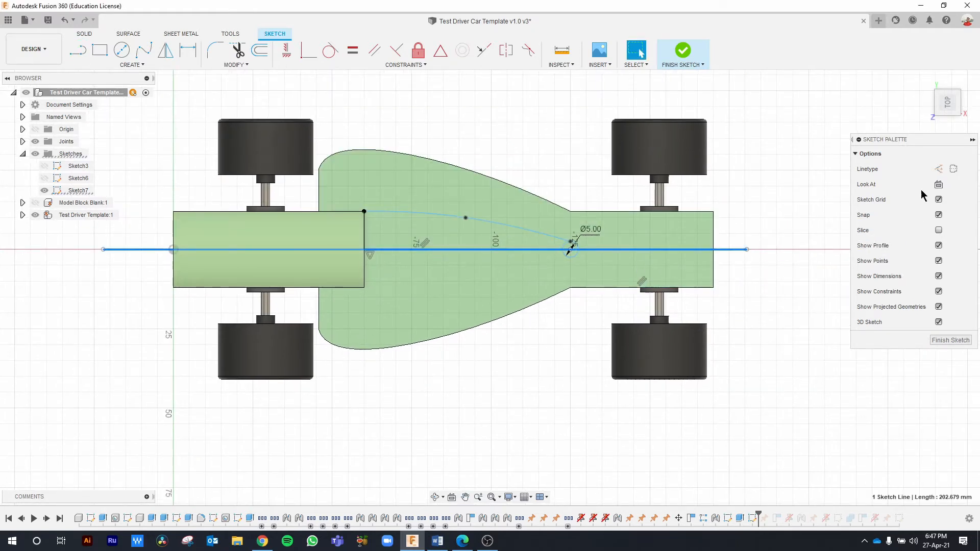
{"action": "left_click", "coordinate": [938, 169]}
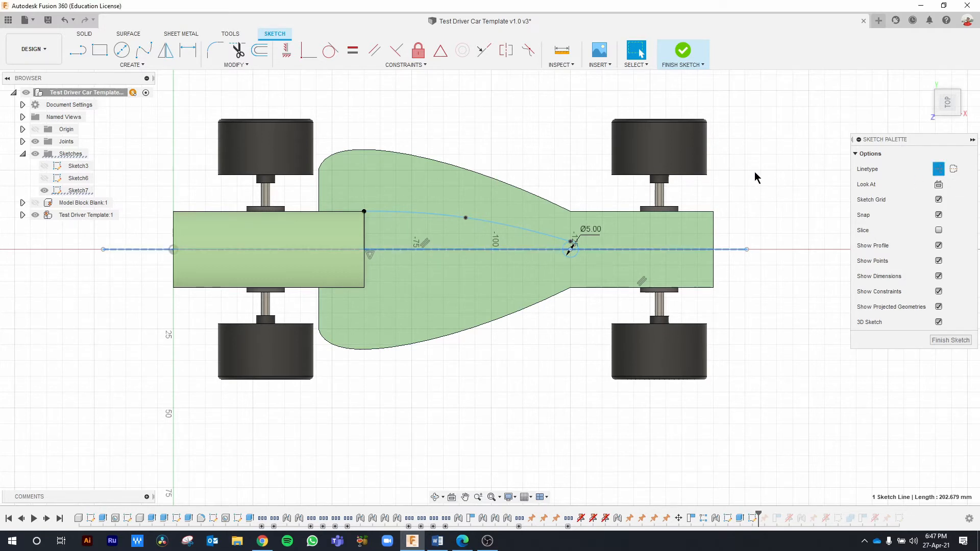
{"action": "left_click", "coordinate": [757, 177]}
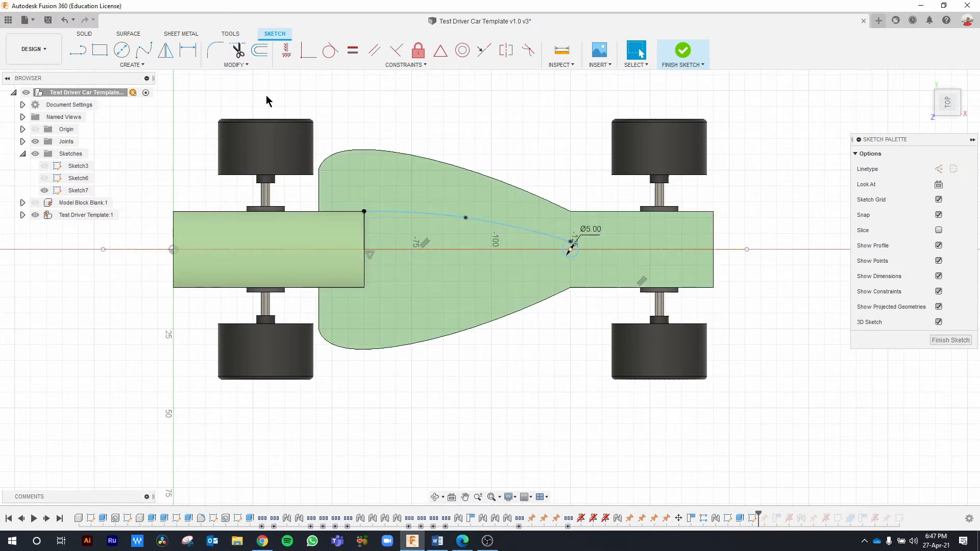
Step: Mirror the cartridge housing's front-edge line and the tapered spline about the construction centre line
{"action": "left_click", "coordinate": [127, 65]}
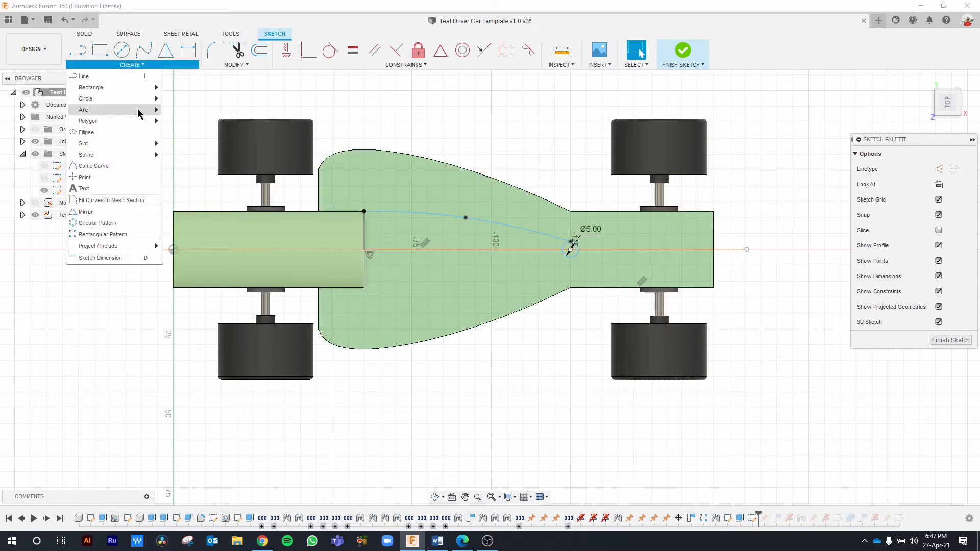
{"action": "left_click", "coordinate": [115, 213]}
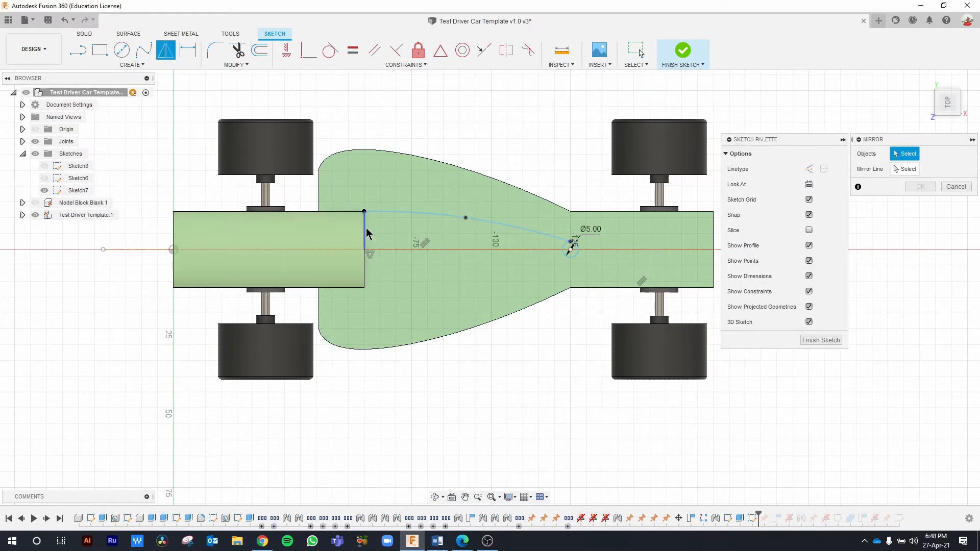
{"action": "left_click", "coordinate": [366, 227]}
{"action": "left_click", "coordinate": [392, 215]}
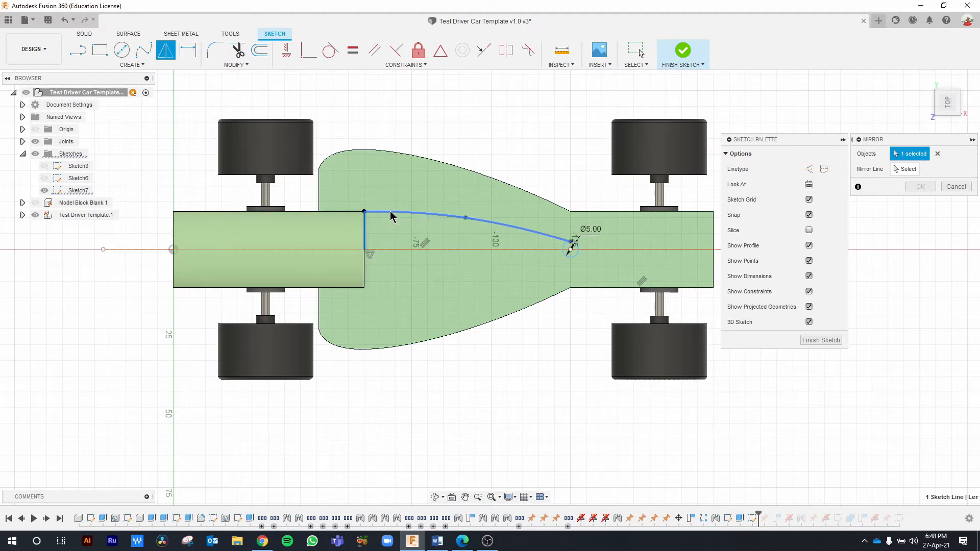
{"action": "left_click", "coordinate": [905, 169]}
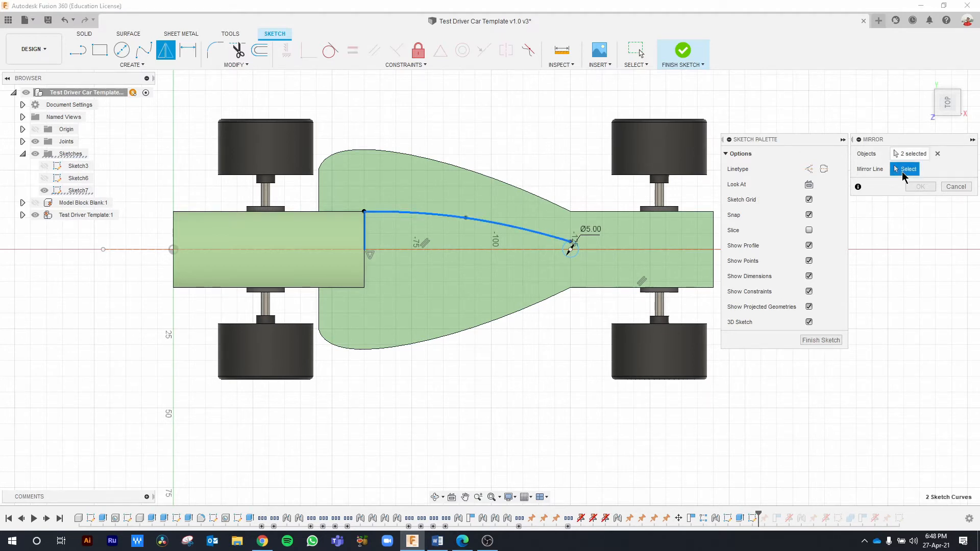
{"action": "left_click", "coordinate": [139, 251]}
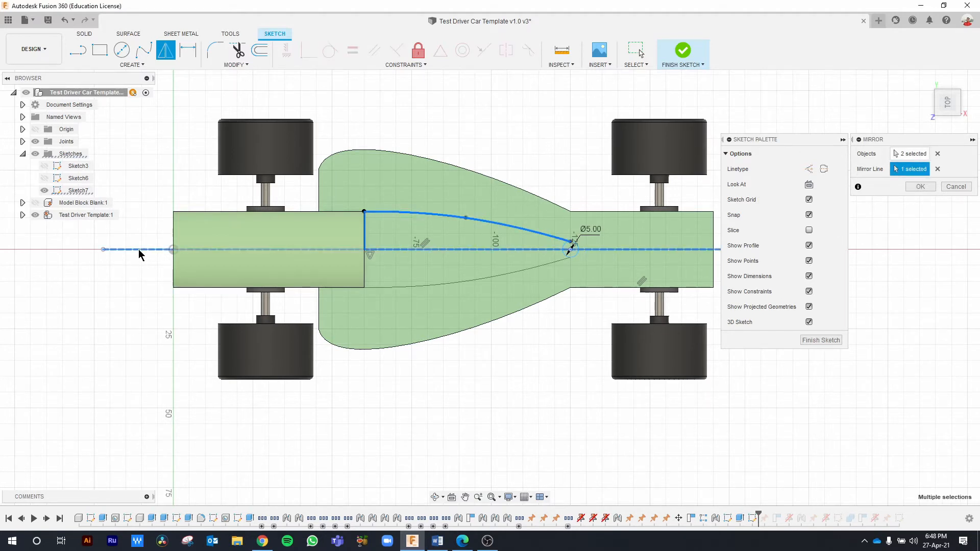
{"action": "left_click", "coordinate": [919, 187]}
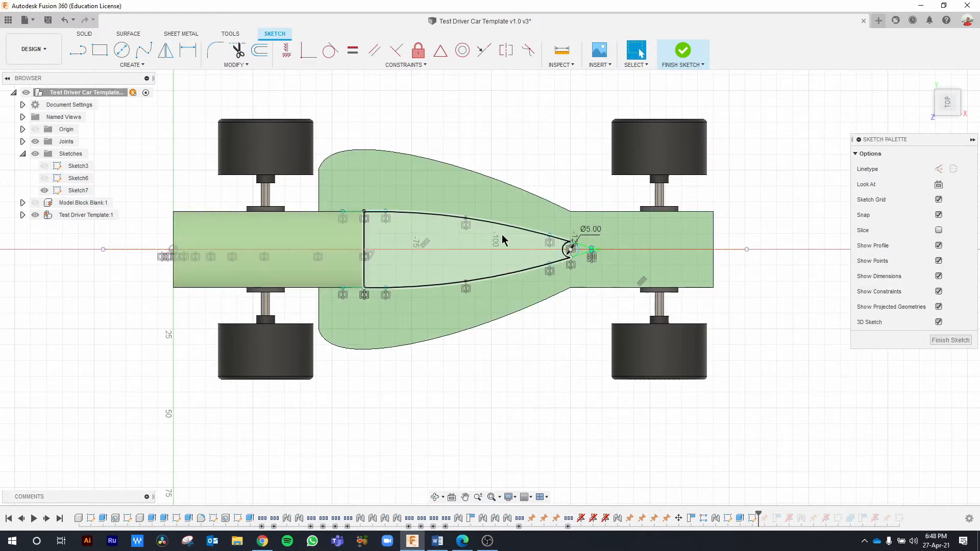
Step: Try to shift the original spline's end point where it meets the 5 mm circle
{"action": "scroll", "coordinate": [552, 253], "scroll_direction": "up", "scroll_amount": 3}
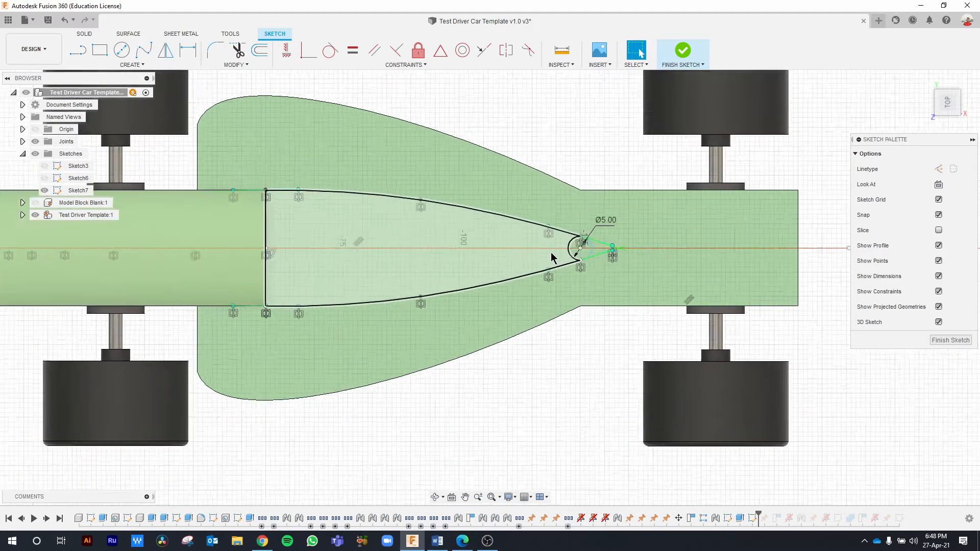
{"action": "scroll", "coordinate": [551, 257], "scroll_direction": "up", "scroll_amount": 5}
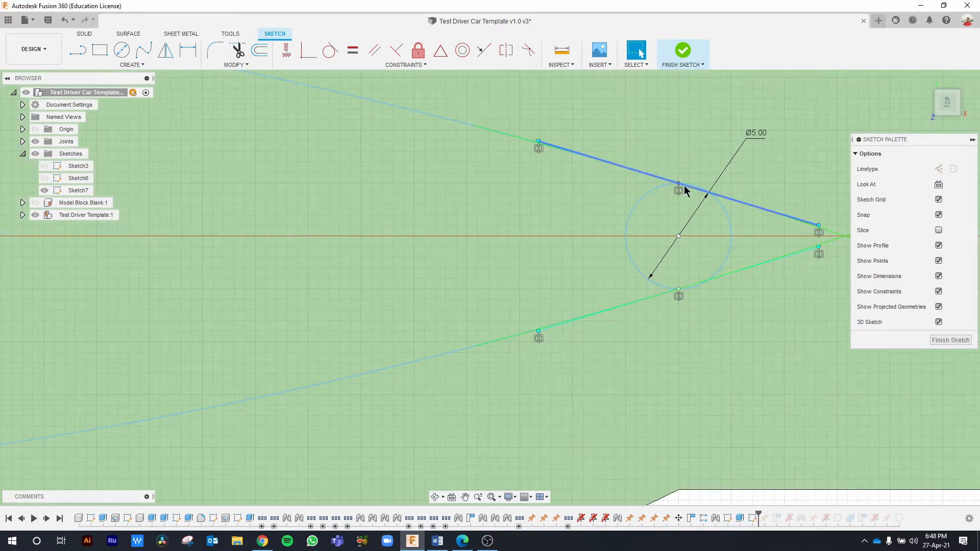
{"action": "left_click", "coordinate": [678, 184]}
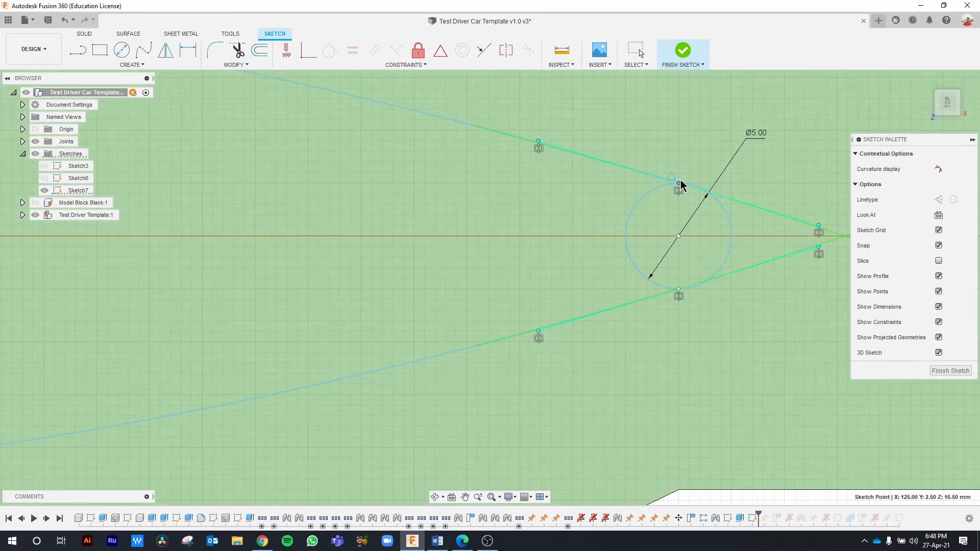
{"action": "left_click_drag", "start_coordinate": [682, 185], "coordinate": [681, 184]}
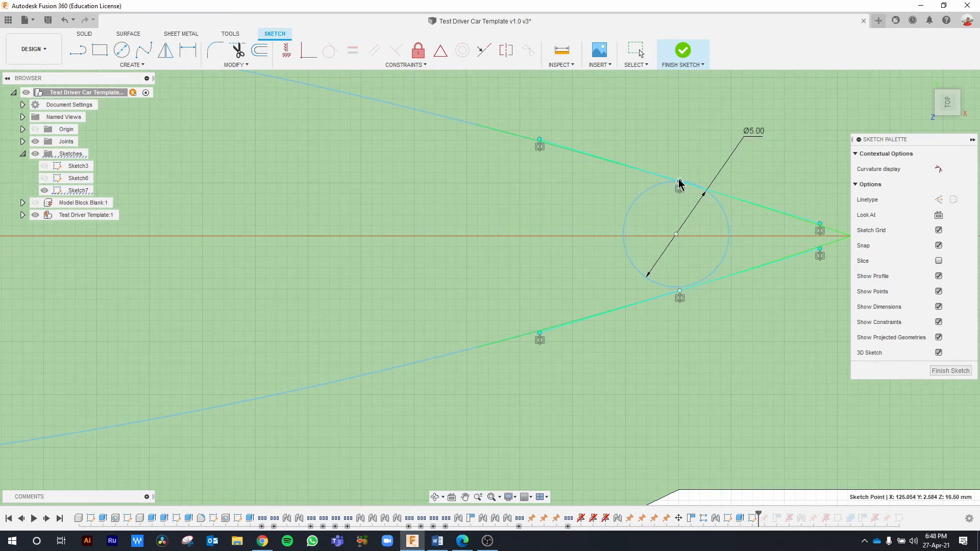
{"action": "key", "text": "Escape"}
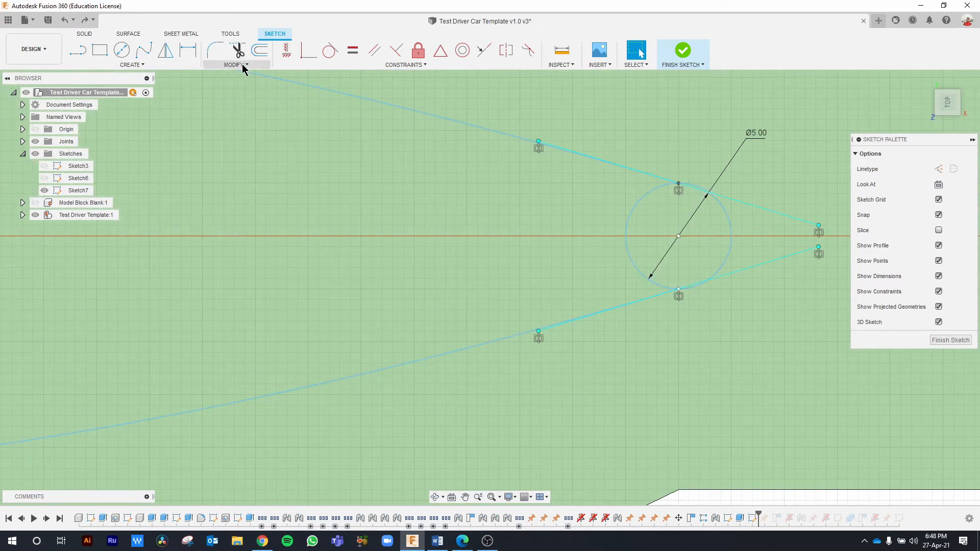
Step: Trim away the half of the 5 mm circle inside the profile, keeping the outer arc as a rounded tip
{"action": "left_click", "coordinate": [242, 63]}
{"action": "left_click", "coordinate": [231, 100]}
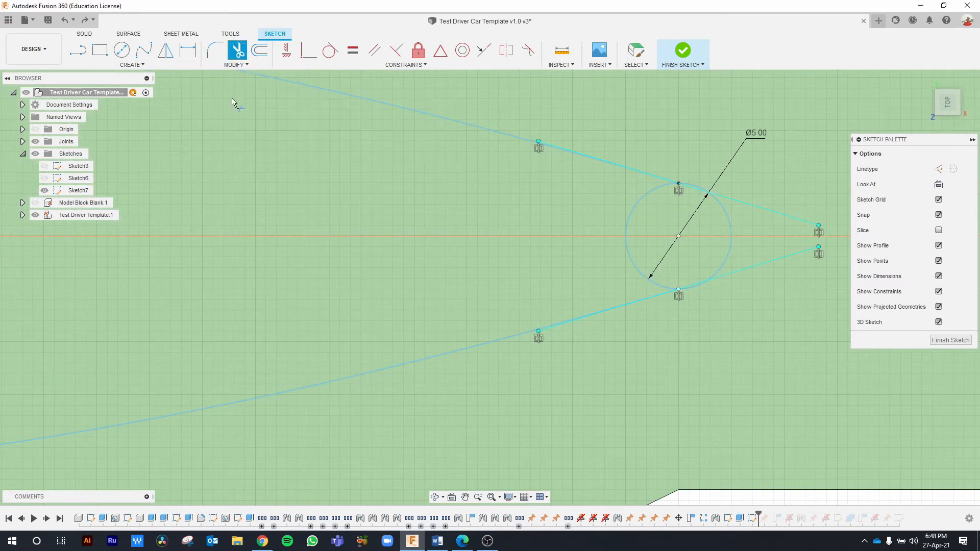
{"action": "left_click", "coordinate": [632, 215]}
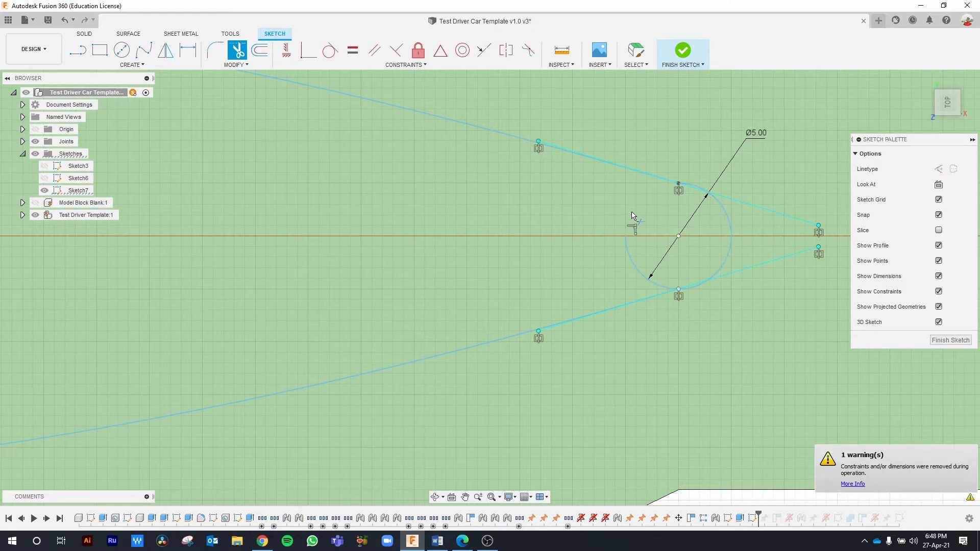
{"action": "left_click", "coordinate": [634, 266]}
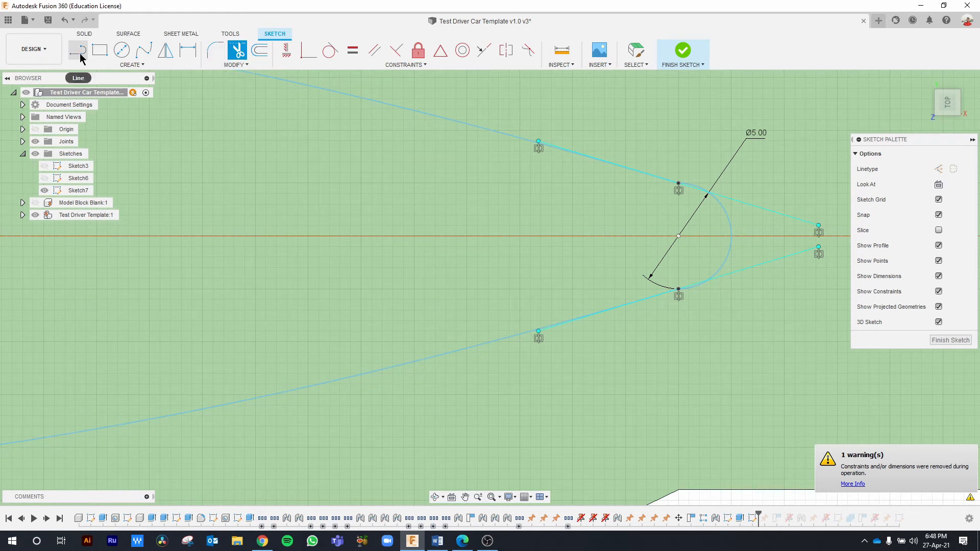
{"action": "key", "text": "Escape"}
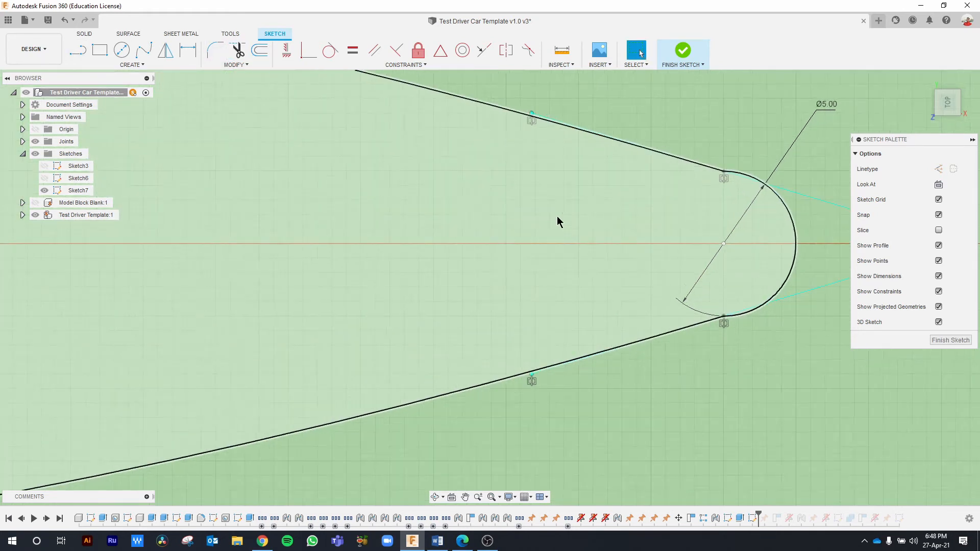
Step: Check that the tapered outline forms one closed profile, and finish the sketch
{"action": "scroll", "coordinate": [557, 216], "scroll_direction": "down", "scroll_amount": 8}
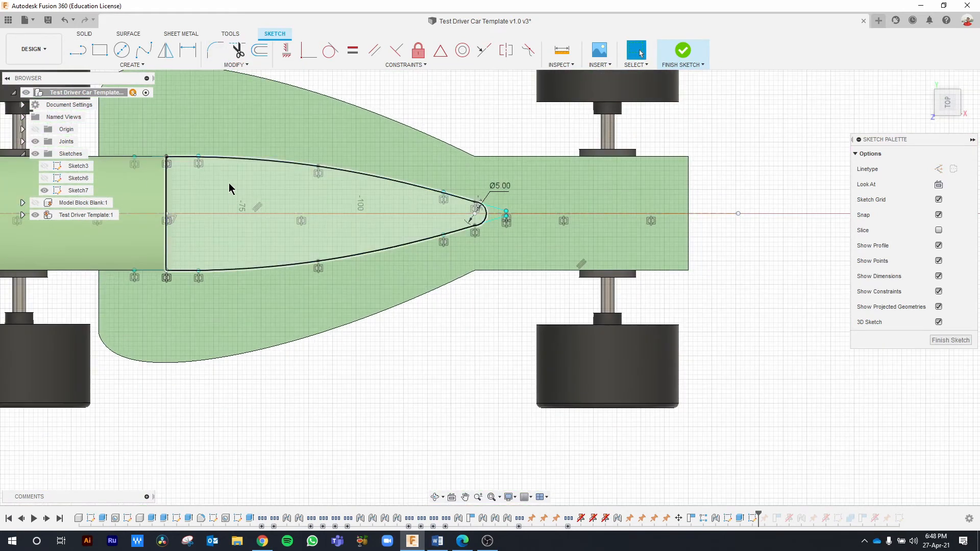
{"action": "middle_click_drag", "start_coordinate": [229, 182], "coordinate": [396, 212]}
{"action": "scroll", "coordinate": [396, 212], "scroll_direction": "down", "scroll_amount": 1}
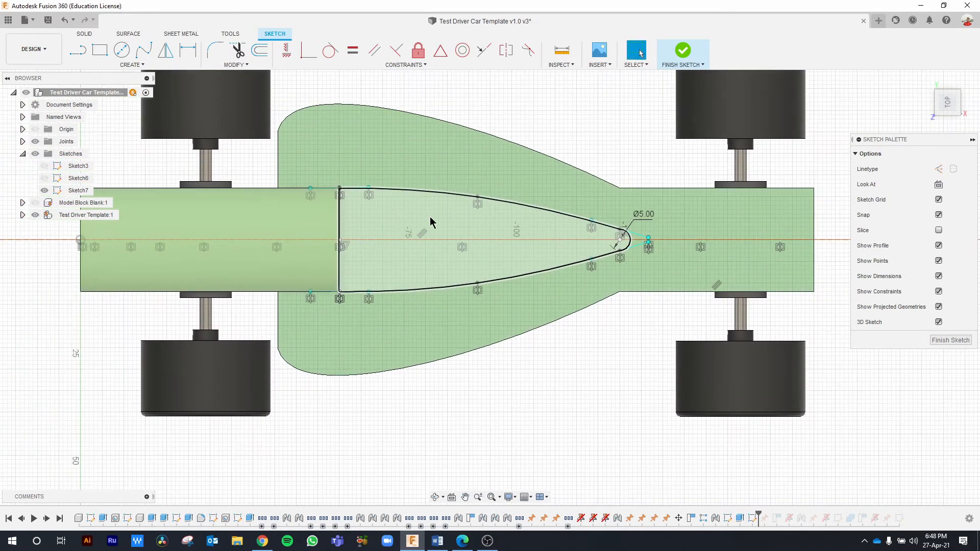
{"action": "left_click", "coordinate": [430, 217]}
{"action": "left_click", "coordinate": [565, 417]}
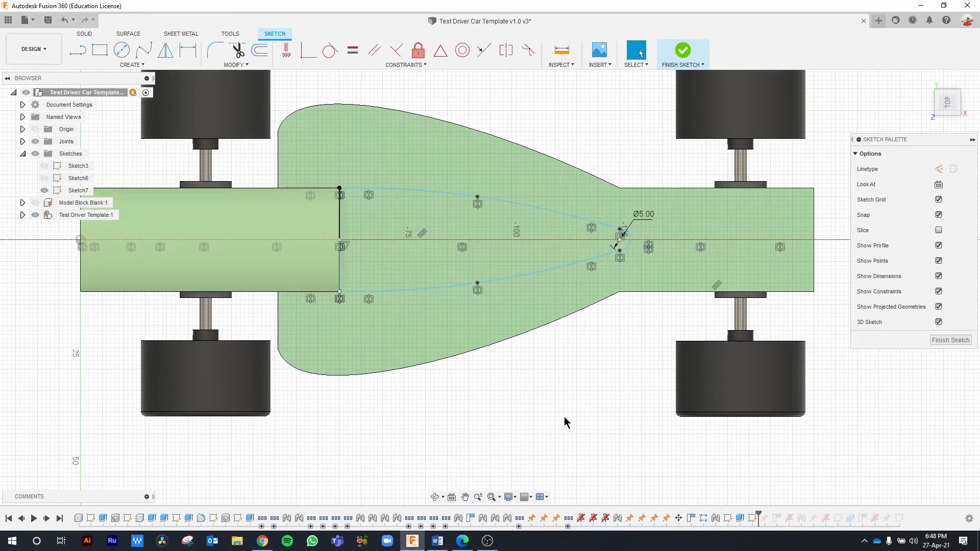
{"action": "left_click", "coordinate": [683, 50]}
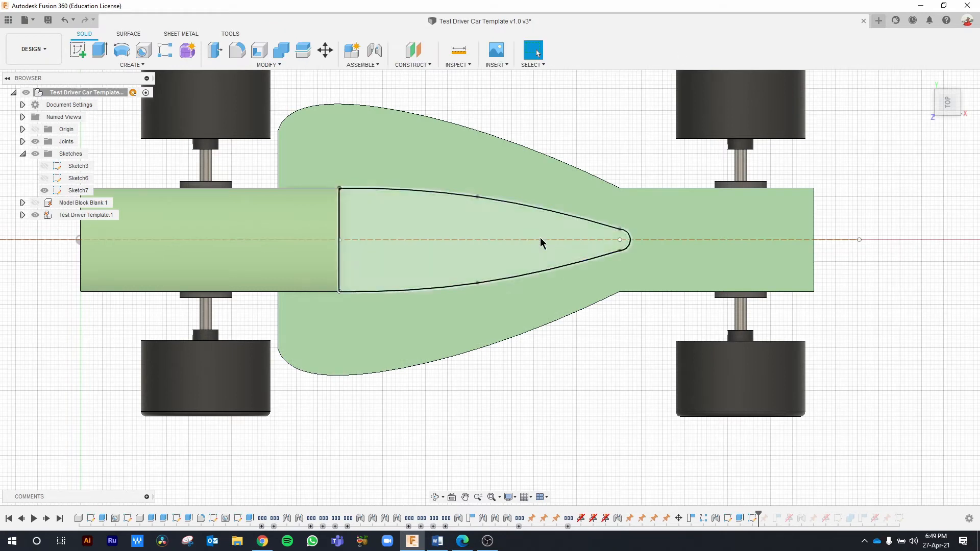
Step: Start a new sketch on the front face of the raised cartridge housing, viewed upright from the front
{"action": "middle_click_drag", "start_coordinate": [552, 389], "coordinate": [522, 363], "text": "shift"}
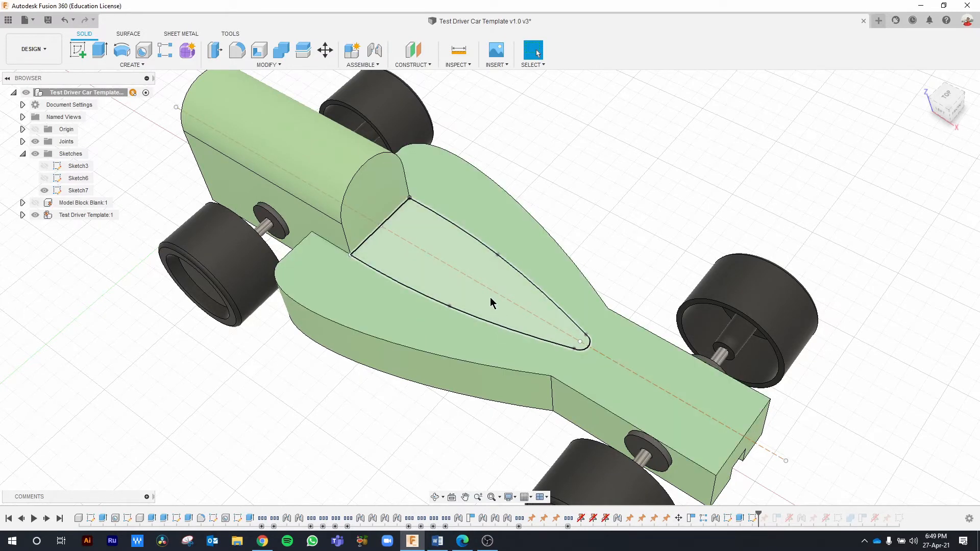
{"action": "left_click", "coordinate": [460, 281]}
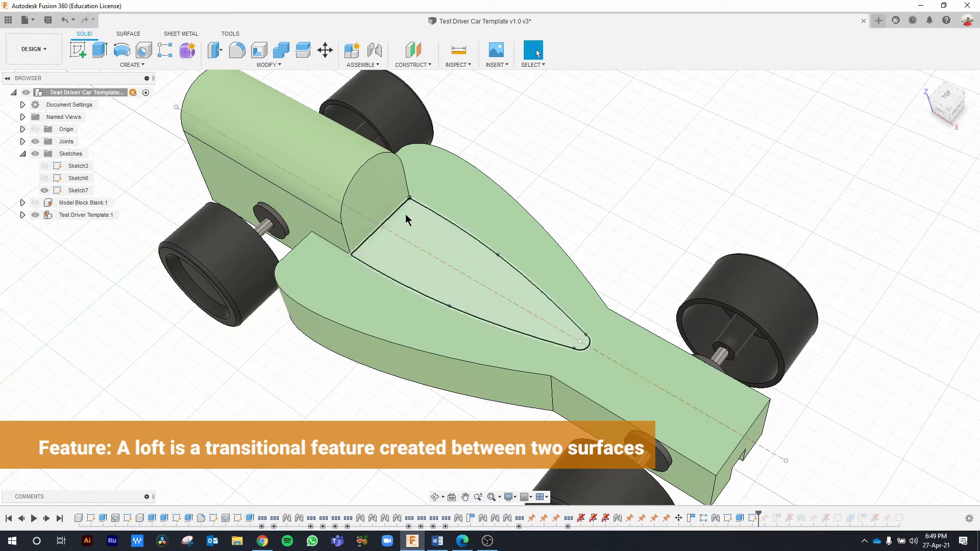
{"action": "left_click", "coordinate": [373, 196]}
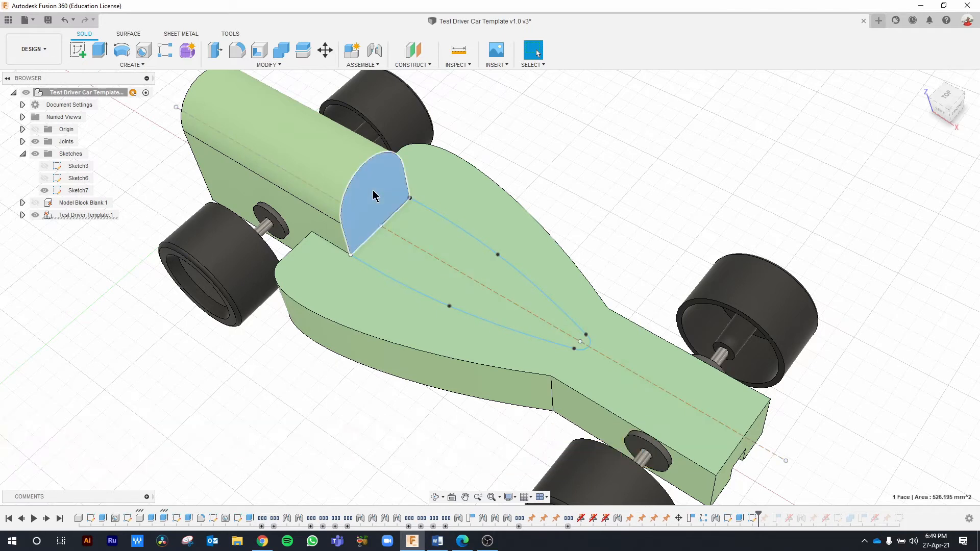
{"action": "right_click", "coordinate": [373, 194]}
{"action": "left_click", "coordinate": [371, 244]}
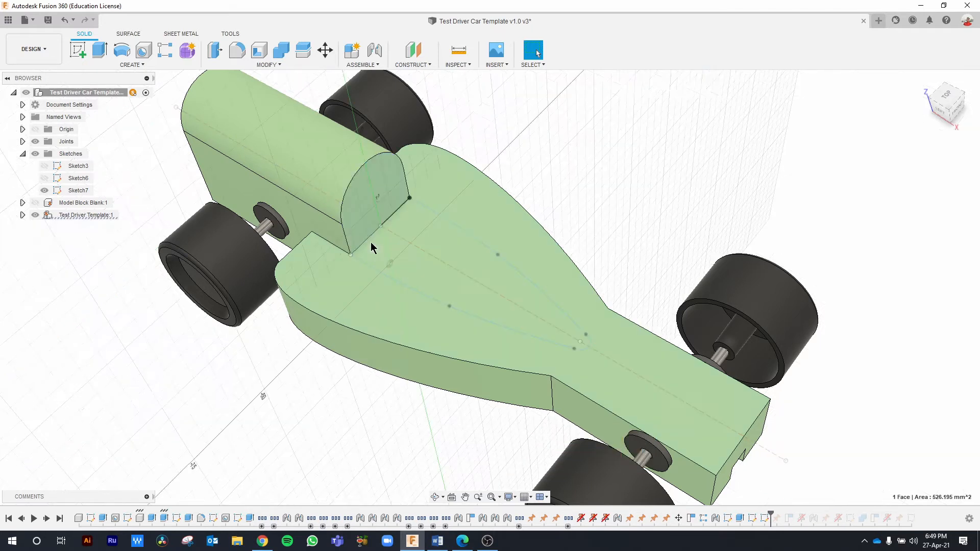
{"action": "left_click", "coordinate": [958, 114]}
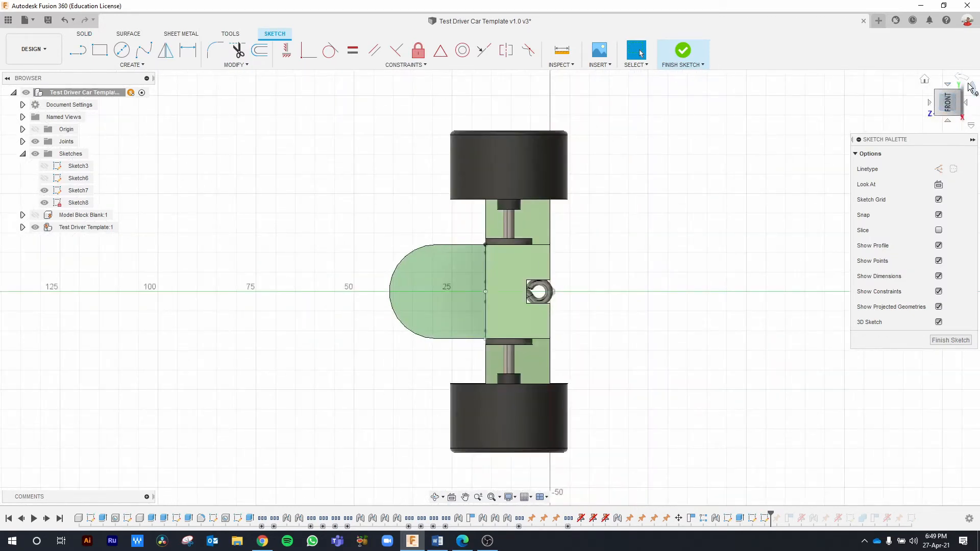
{"action": "left_click", "coordinate": [971, 88]}
{"action": "scroll", "coordinate": [488, 235], "scroll_direction": "up", "scroll_amount": 5}
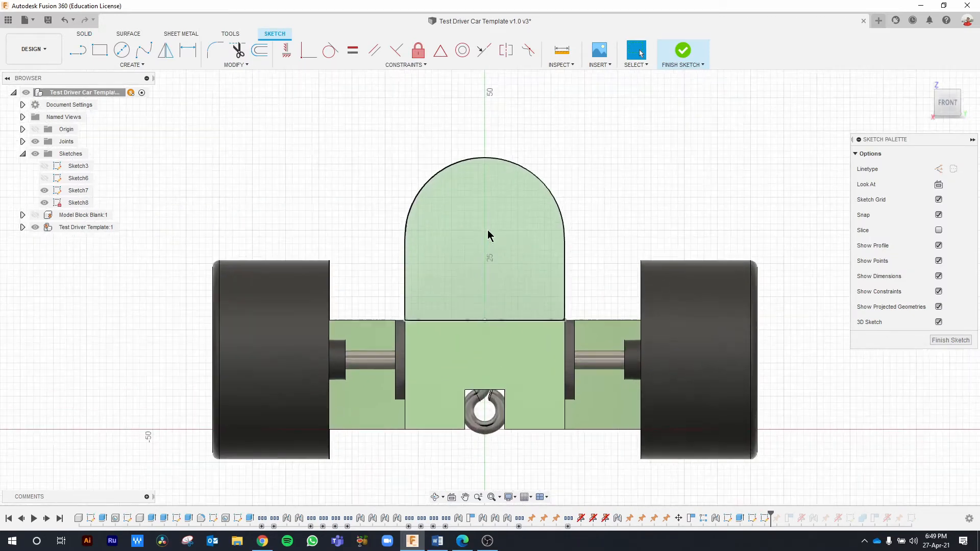
Step: Project the housing front face's arc, straight sides and bottom edge segments into the sketch, and finish the sketch
{"action": "left_click", "coordinate": [134, 65]}
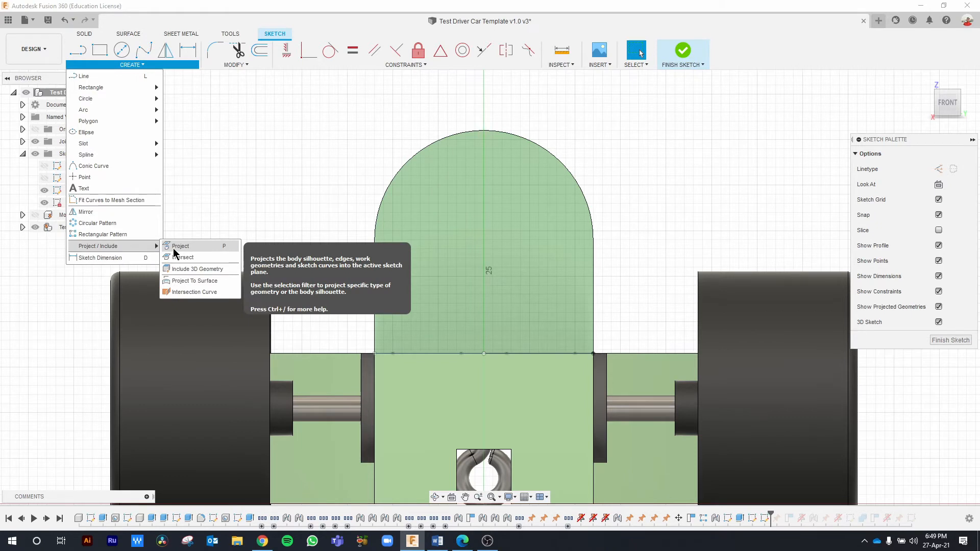
{"action": "left_click", "coordinate": [180, 246]}
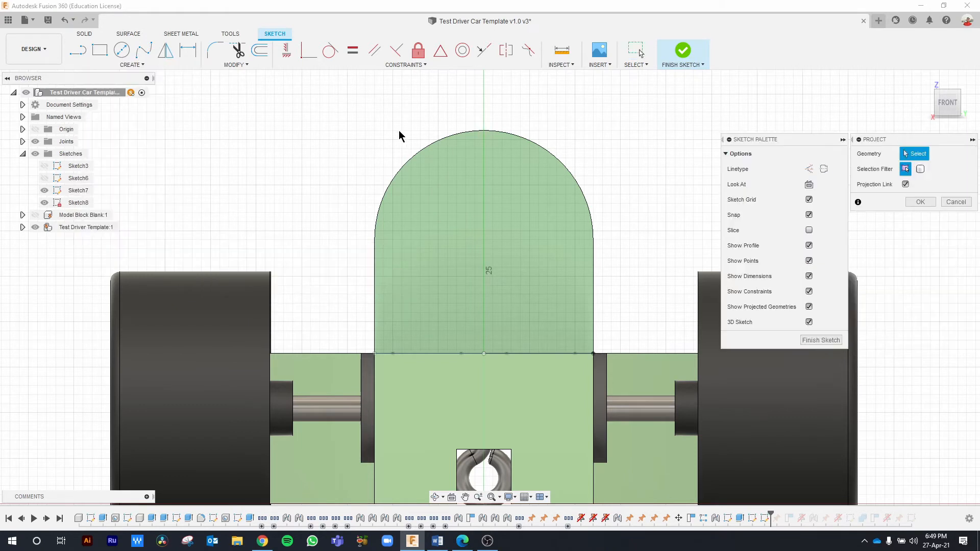
{"action": "left_click", "coordinate": [436, 149]}
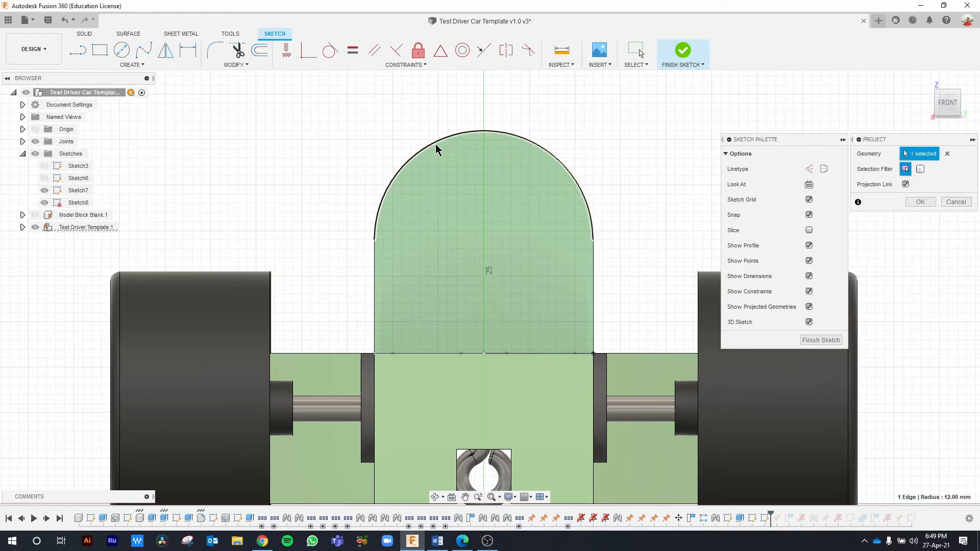
{"action": "left_click", "coordinate": [375, 278]}
{"action": "left_click", "coordinate": [415, 353]}
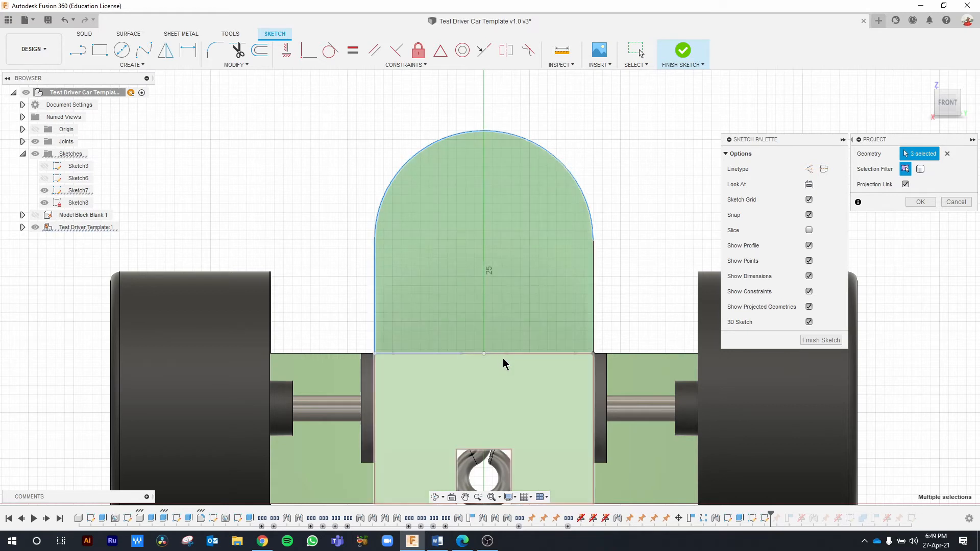
{"action": "left_click", "coordinate": [495, 354]}
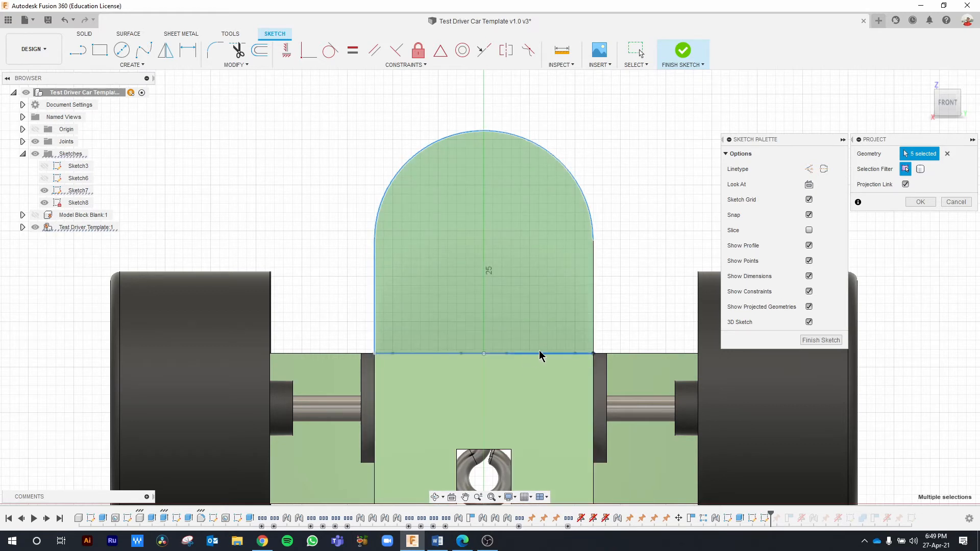
{"action": "left_click", "coordinate": [536, 353]}
{"action": "left_click", "coordinate": [595, 306]}
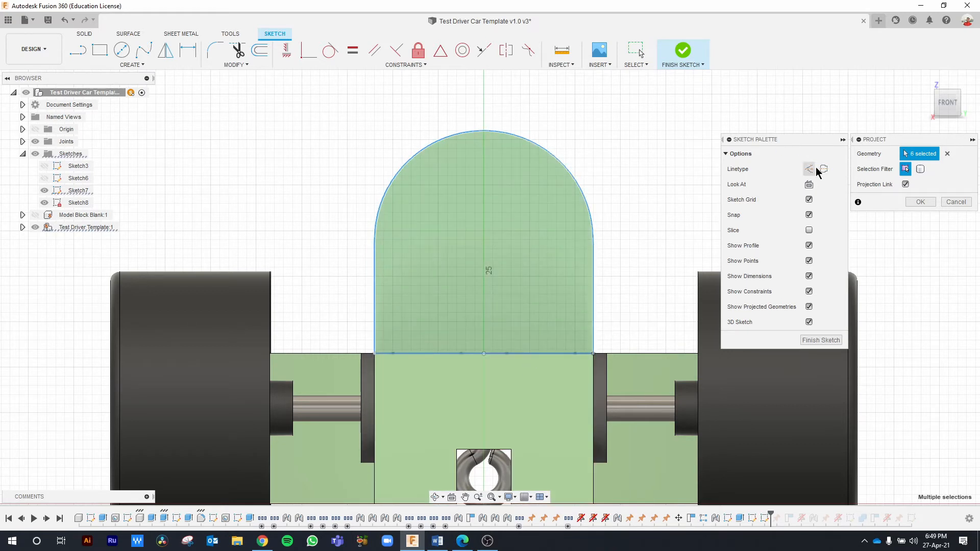
{"action": "left_click", "coordinate": [920, 202]}
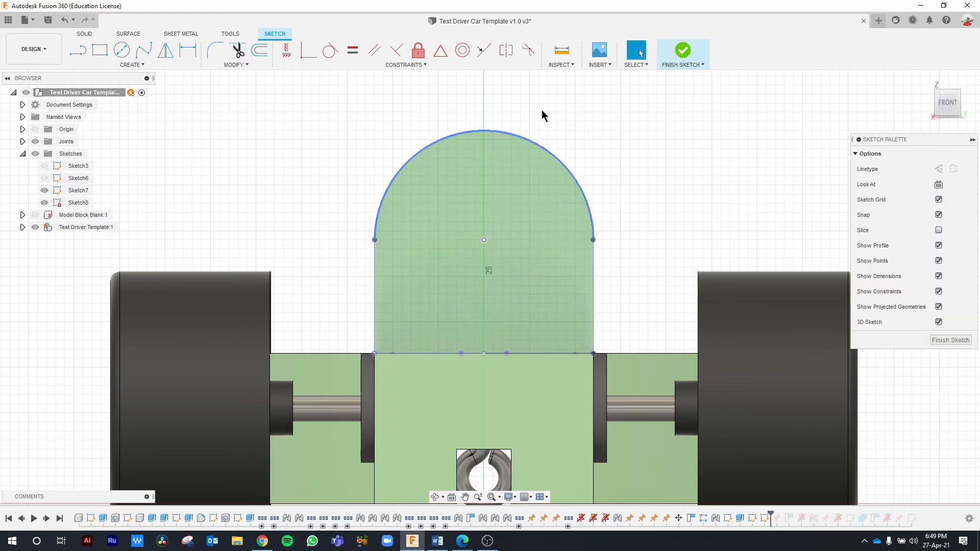
{"action": "left_click", "coordinate": [683, 50]}
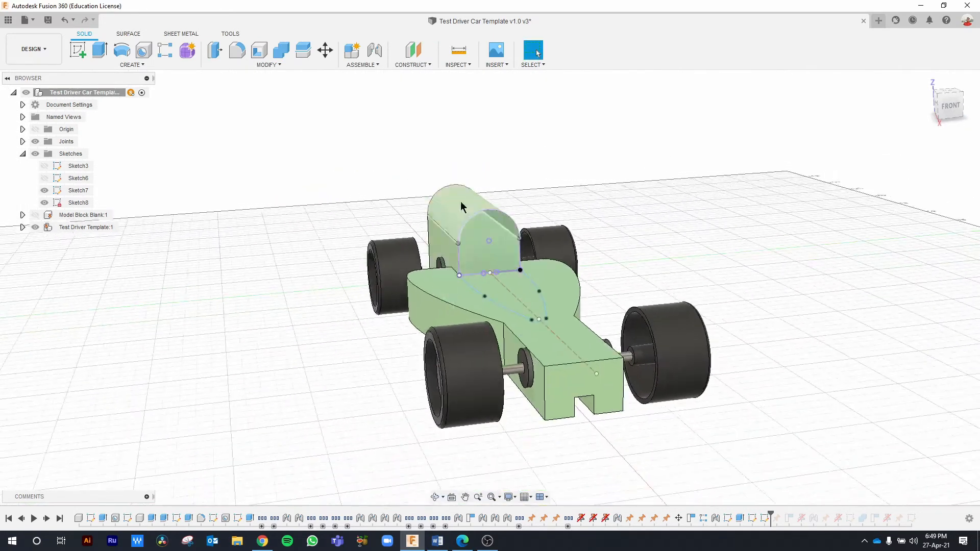
Step: Start a loft from the projected housing face outline to the tapered profile on the body's top face
{"action": "scroll", "coordinate": [491, 239], "scroll_direction": "up", "scroll_amount": 3}
{"action": "scroll", "coordinate": [485, 244], "scroll_direction": "up", "scroll_amount": 1}
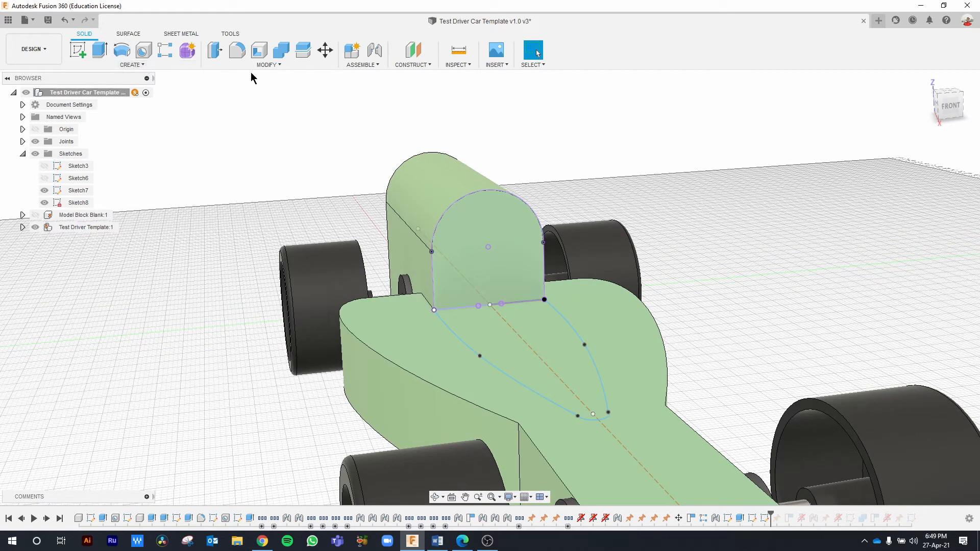
{"action": "left_click", "coordinate": [143, 64]}
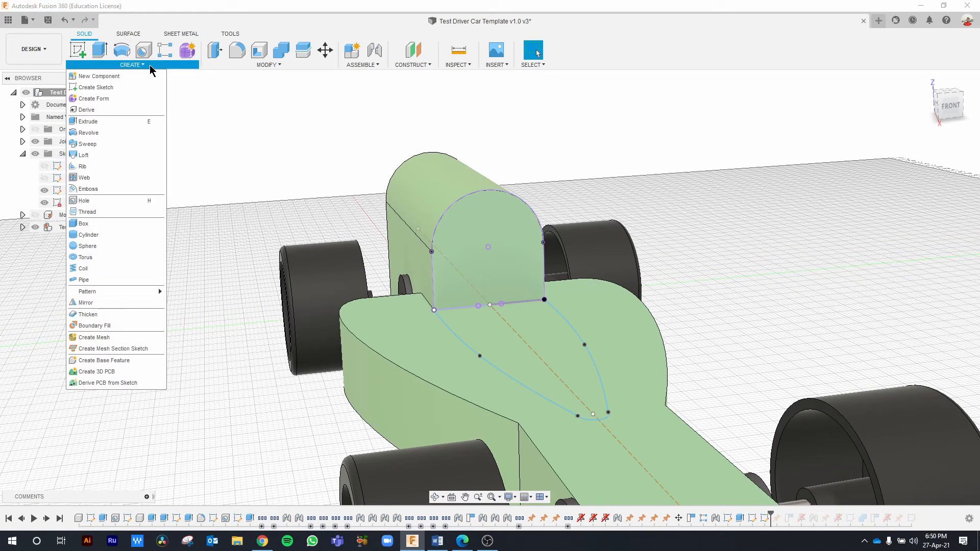
{"action": "left_click", "coordinate": [99, 154]}
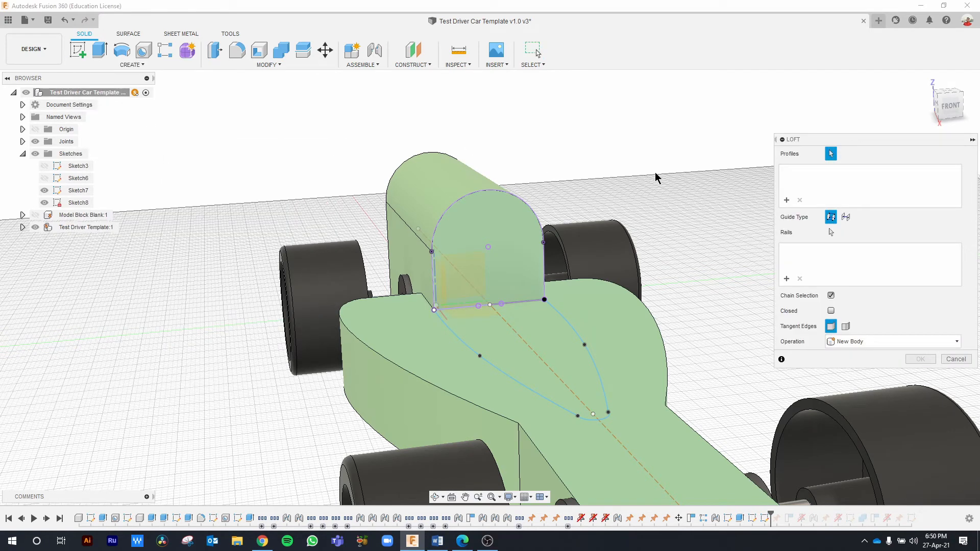
{"action": "mouse_move", "coordinate": [631, 163]}
{"action": "middle_mouse_down"}
{"action": "mouse_move", "coordinate": [517, 129]}
{"action": "mouse_move", "coordinate": [641, 120]}
{"action": "mouse_move", "coordinate": [645, 190]}
{"action": "mouse_move", "coordinate": [577, 168]}
{"action": "middle_mouse_up"}
{"action": "left_click", "coordinate": [331, 207]}
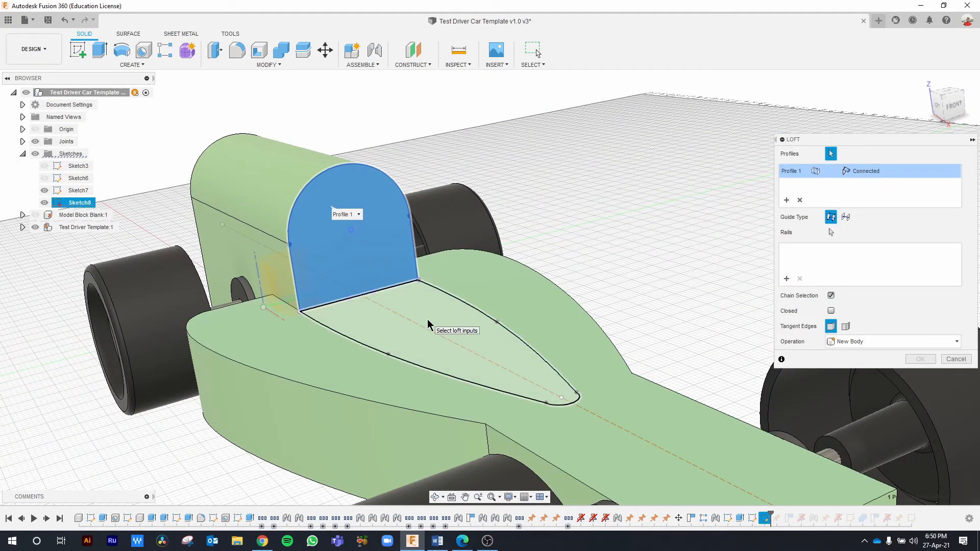
{"action": "left_click", "coordinate": [427, 319]}
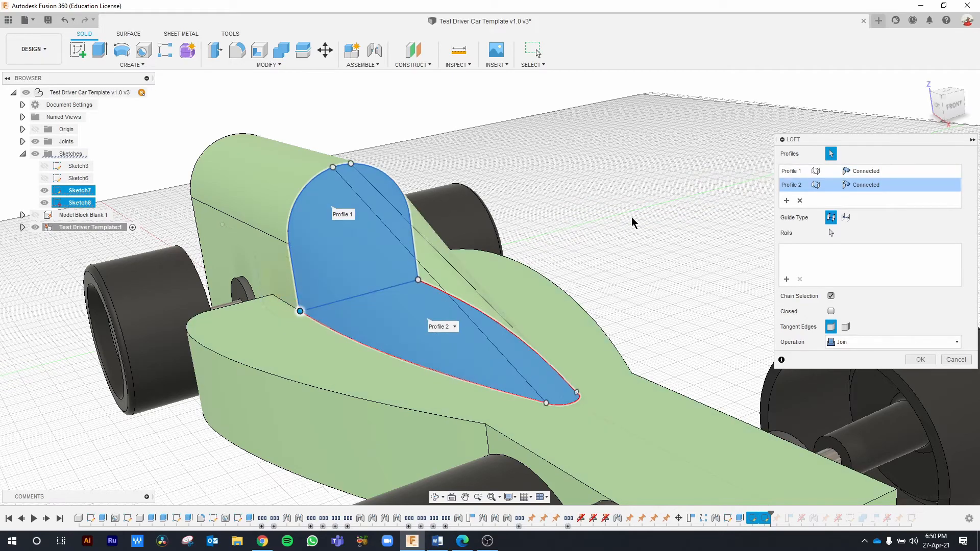
Step: Try the Direction end condition on the loft's tapered profile, then return it to Connected
{"action": "middle_click_drag", "start_coordinate": [658, 269], "coordinate": [580, 274], "text": "shift"}
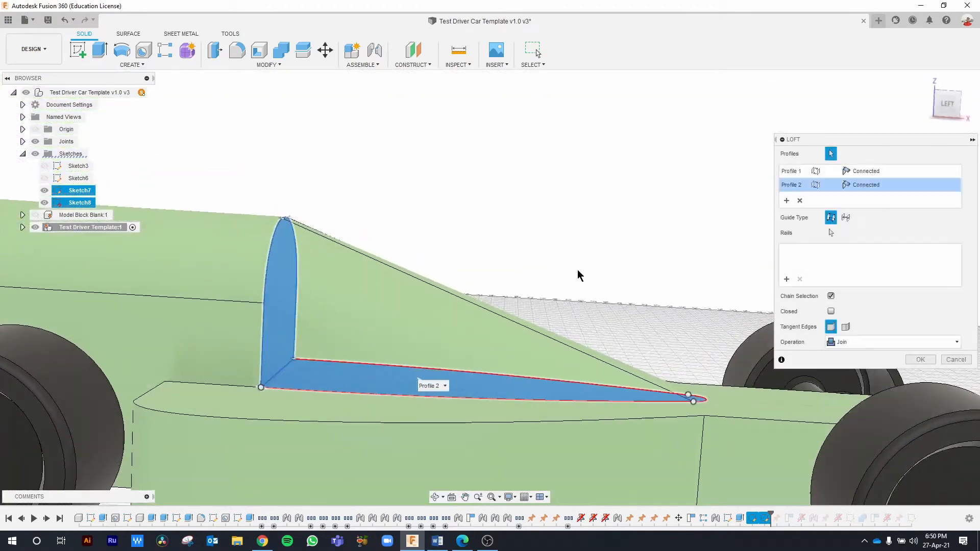
{"action": "left_click", "coordinate": [868, 186]}
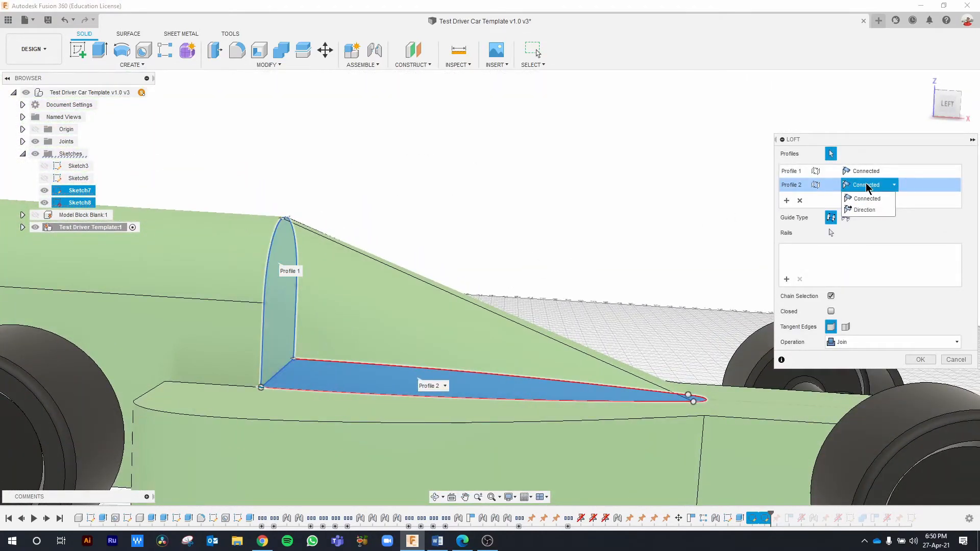
{"action": "left_click", "coordinate": [874, 210]}
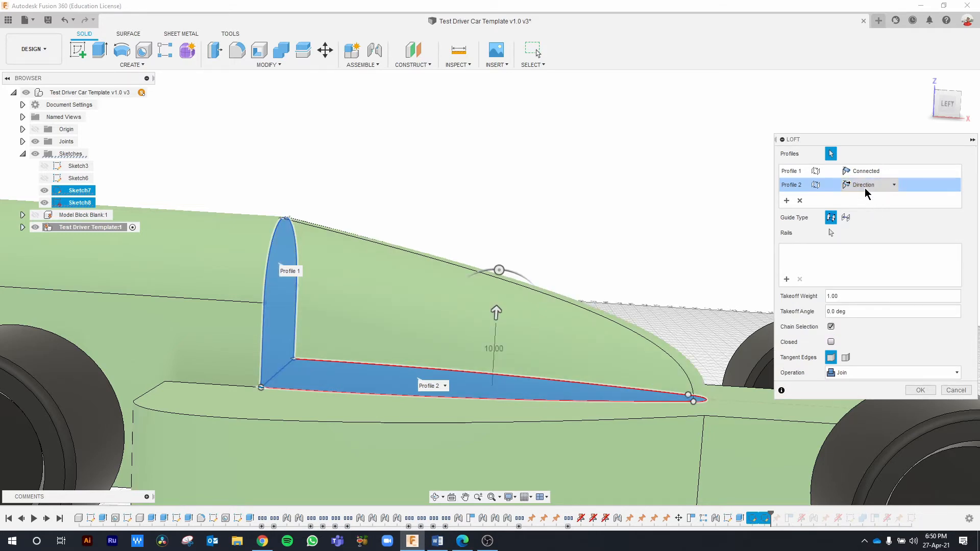
{"action": "left_click", "coordinate": [865, 188]}
{"action": "left_click", "coordinate": [868, 188]}
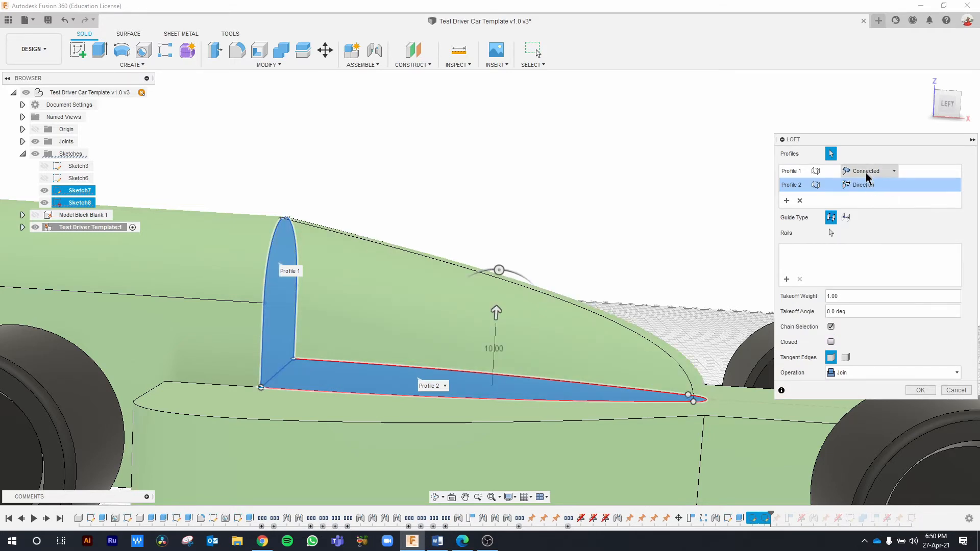
{"action": "left_click", "coordinate": [866, 185]}
{"action": "left_click", "coordinate": [868, 198]}
Step: Set the loft's end condition at the housing face profile to Direction
{"action": "left_click", "coordinate": [866, 171]}
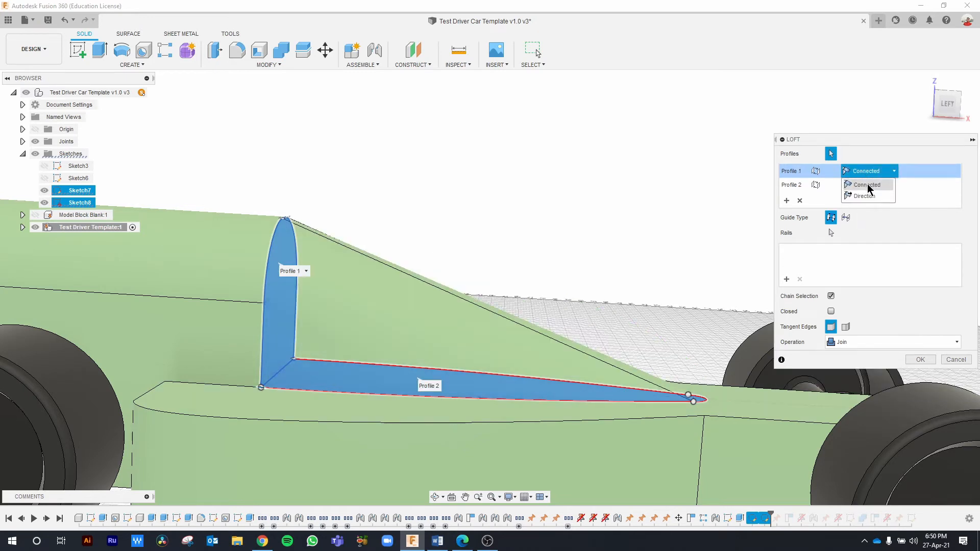
{"action": "left_click", "coordinate": [871, 196]}
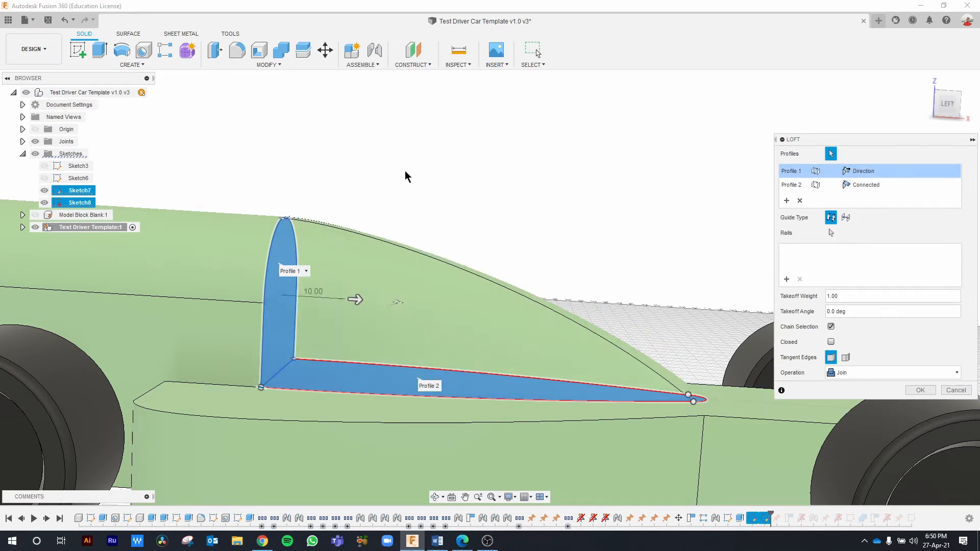
{"action": "middle_click_drag", "start_coordinate": [590, 184], "coordinate": [578, 168], "text": "shift"}
{"action": "middle_click_drag", "start_coordinate": [617, 223], "coordinate": [576, 171]}
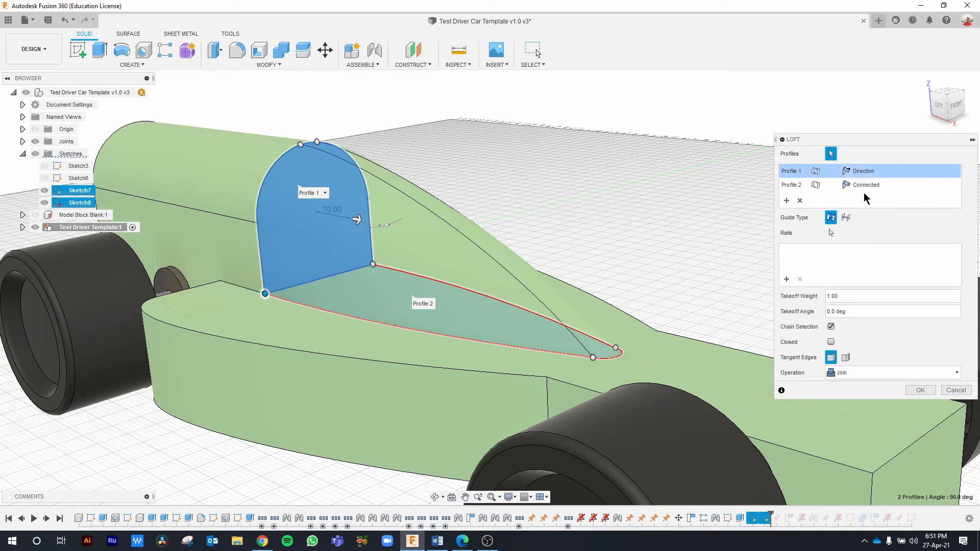
Step: Try Direction on the tapered profile together with Direction on the housing face, then revert the tapered profile to Connected
{"action": "left_click", "coordinate": [867, 185]}
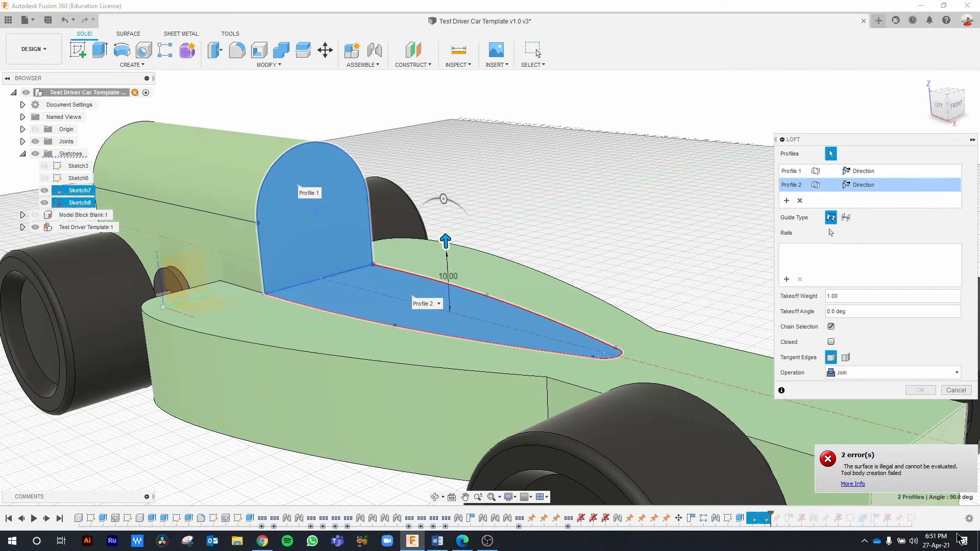
{"action": "left_click", "coordinate": [859, 186]}
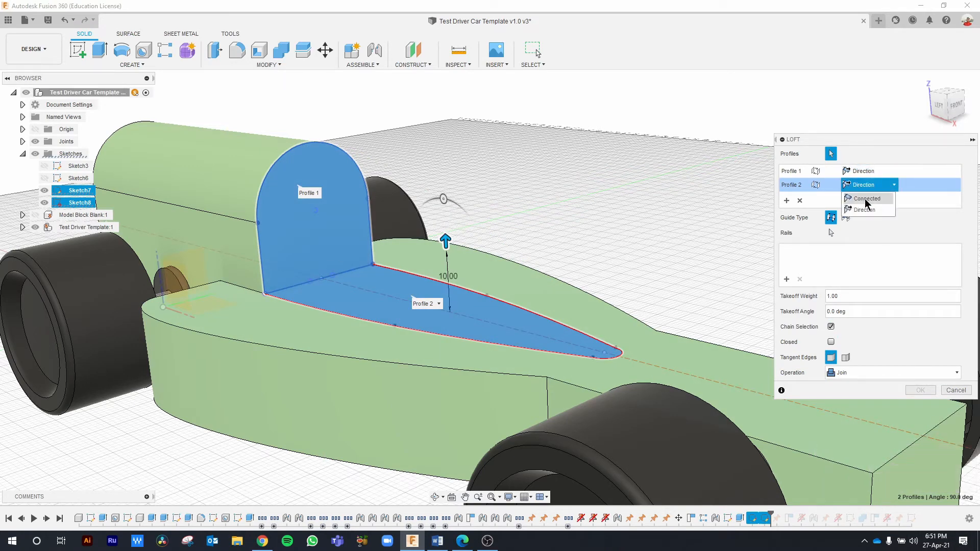
{"action": "left_click", "coordinate": [868, 196]}
Step: Try the alternative tangent edges option on the loft and compare the tip, then restore the original option
{"action": "middle_click_drag", "start_coordinate": [680, 213], "coordinate": [648, 182], "text": "shift"}
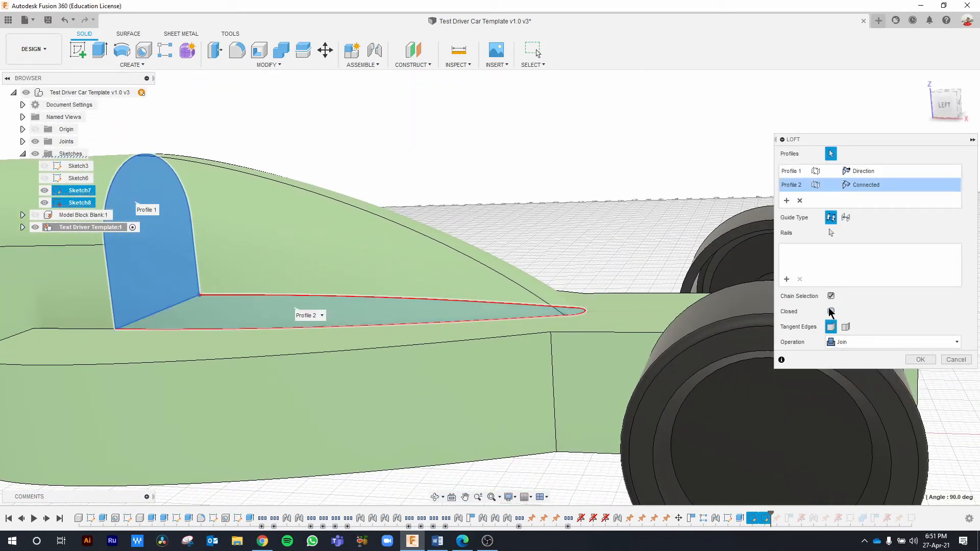
{"action": "left_click", "coordinate": [846, 328]}
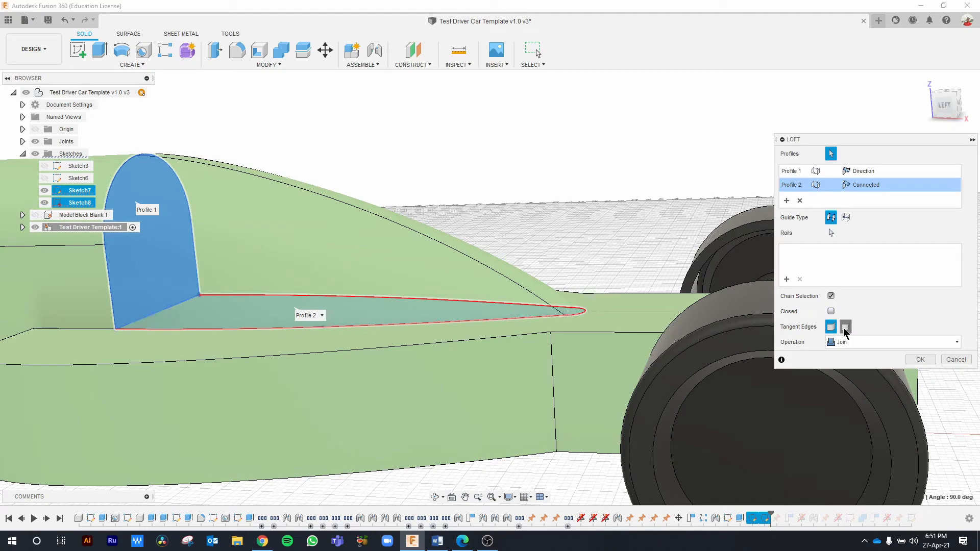
{"action": "middle_click_drag", "start_coordinate": [687, 285], "coordinate": [613, 255], "text": "shift"}
{"action": "scroll", "coordinate": [691, 250], "scroll_direction": "up", "scroll_amount": 1}
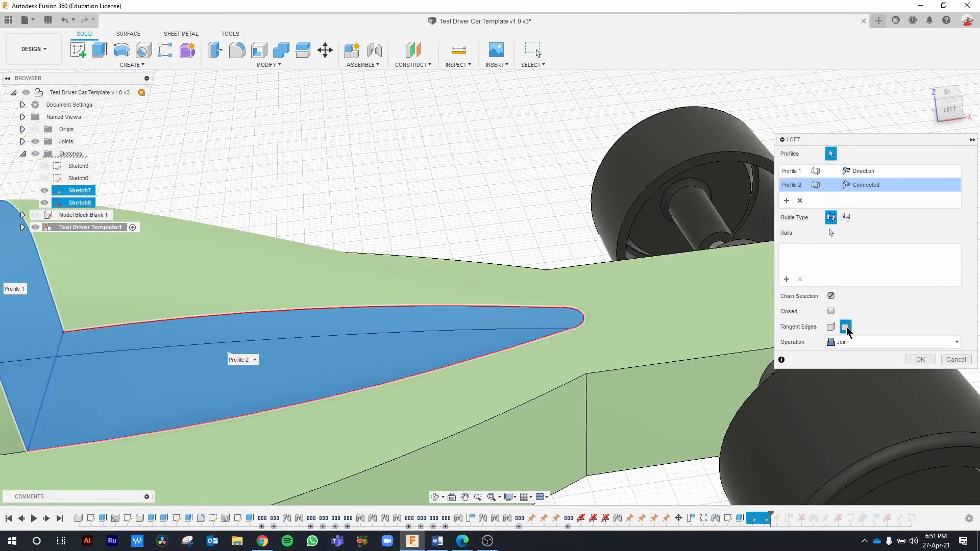
{"action": "left_click", "coordinate": [830, 327]}
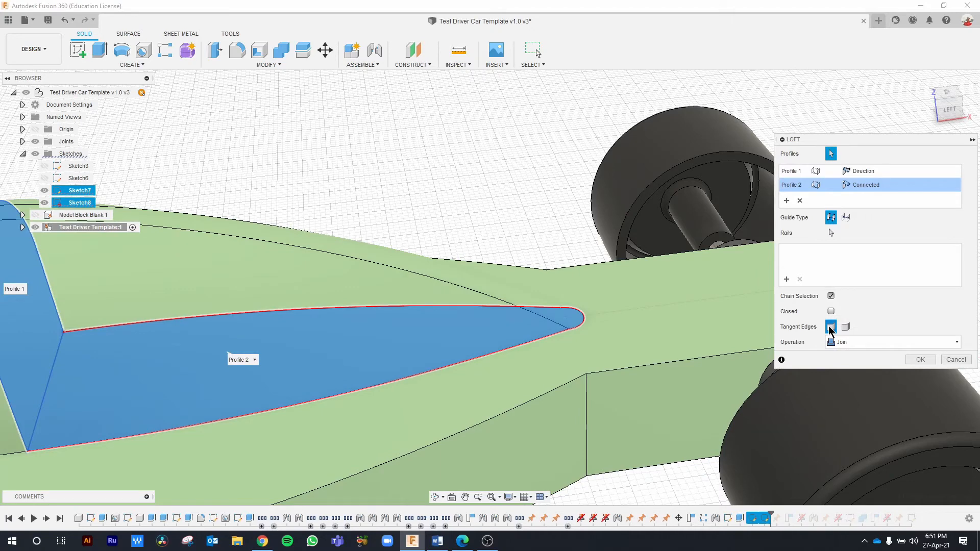
{"action": "middle_click_drag", "start_coordinate": [474, 206], "coordinate": [467, 171], "text": "shift"}
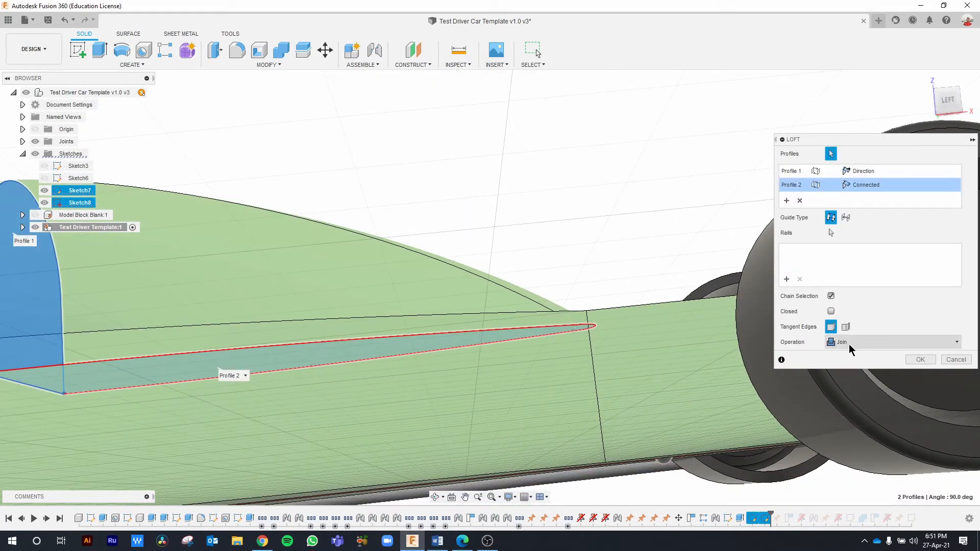
Step: Check the loft preview from the side and above, and create it with the Join operation
{"action": "scroll", "coordinate": [536, 166], "scroll_direction": "up", "scroll_amount": 2}
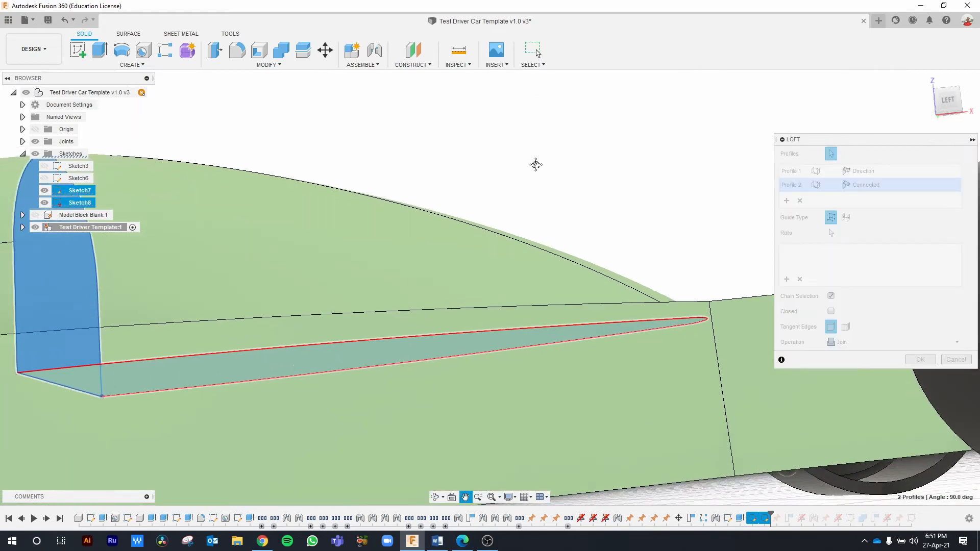
{"action": "scroll", "coordinate": [619, 168], "scroll_direction": "down", "scroll_amount": 3}
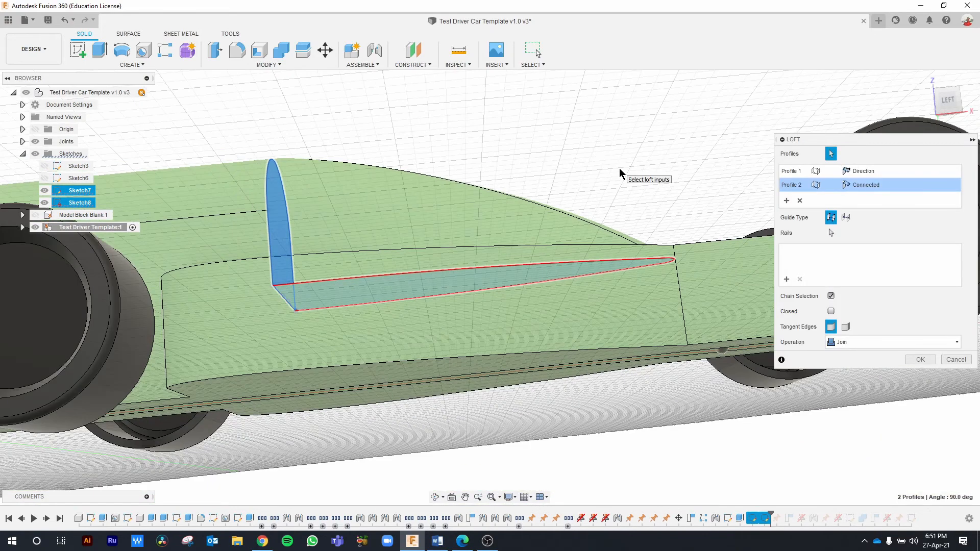
{"action": "middle_click_drag", "start_coordinate": [604, 152], "coordinate": [596, 197], "text": "shift"}
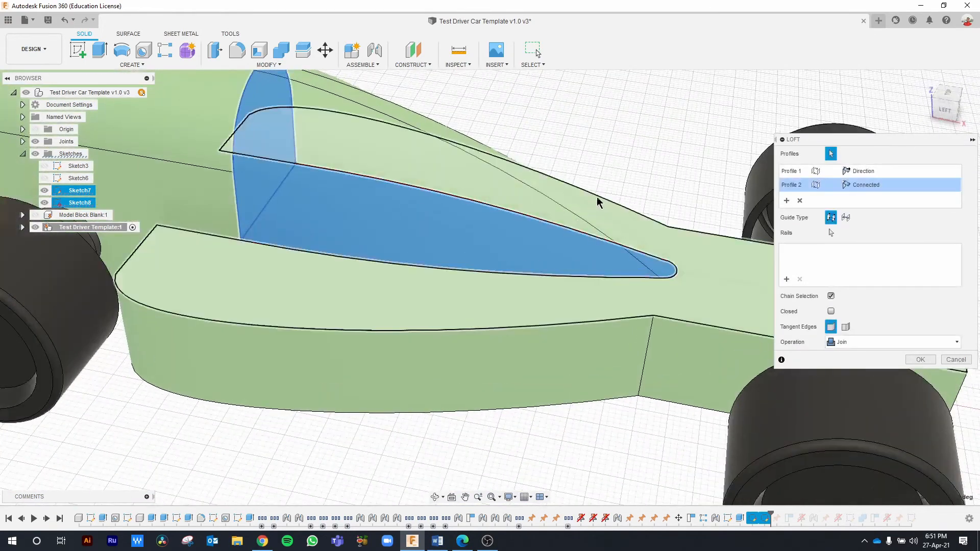
{"action": "left_click", "coordinate": [921, 361]}
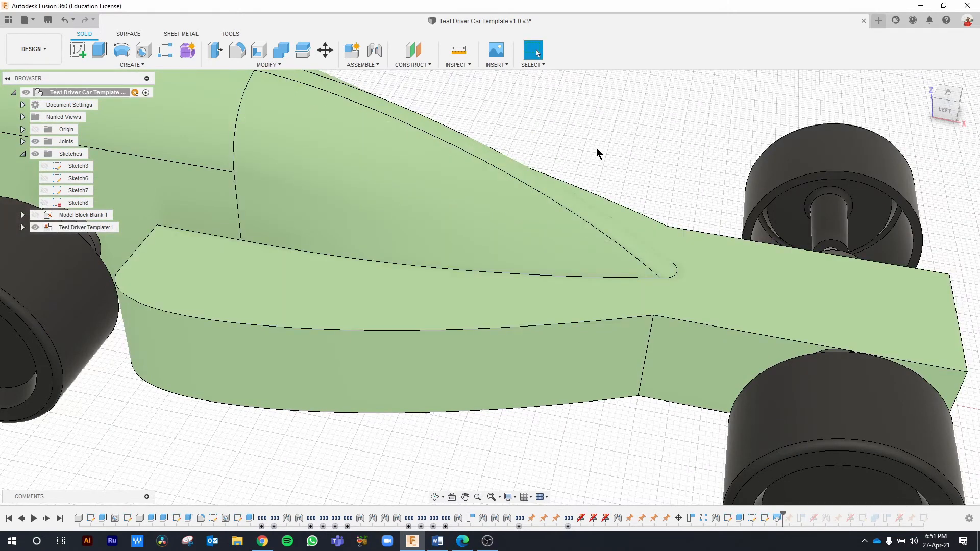
Step: Examine the lofted nose section on the whole car from above, and return to the home view
{"action": "scroll", "coordinate": [596, 148], "scroll_direction": "down", "scroll_amount": 3}
{"action": "scroll", "coordinate": [358, 209], "scroll_direction": "up", "scroll_amount": 3}
{"action": "scroll", "coordinate": [477, 289], "scroll_direction": "down", "scroll_amount": 3}
{"action": "mouse_move", "coordinate": [572, 363]}
{"action": "middle_mouse_down", "text": "shift"}
{"action": "mouse_move", "coordinate": [546, 372]}
{"action": "mouse_move", "coordinate": [505, 355]}
{"action": "mouse_move", "coordinate": [449, 378]}
{"action": "mouse_move", "coordinate": [427, 395]}
{"action": "mouse_move", "coordinate": [422, 418]}
{"action": "mouse_move", "coordinate": [485, 361]}
{"action": "mouse_move", "coordinate": [568, 355]}
{"action": "mouse_move", "coordinate": [599, 376]}
{"action": "mouse_move", "coordinate": [611, 364]}
{"action": "mouse_move", "coordinate": [533, 368]}
{"action": "mouse_move", "coordinate": [556, 358]}
{"action": "middle_mouse_up", "text": "shift"}
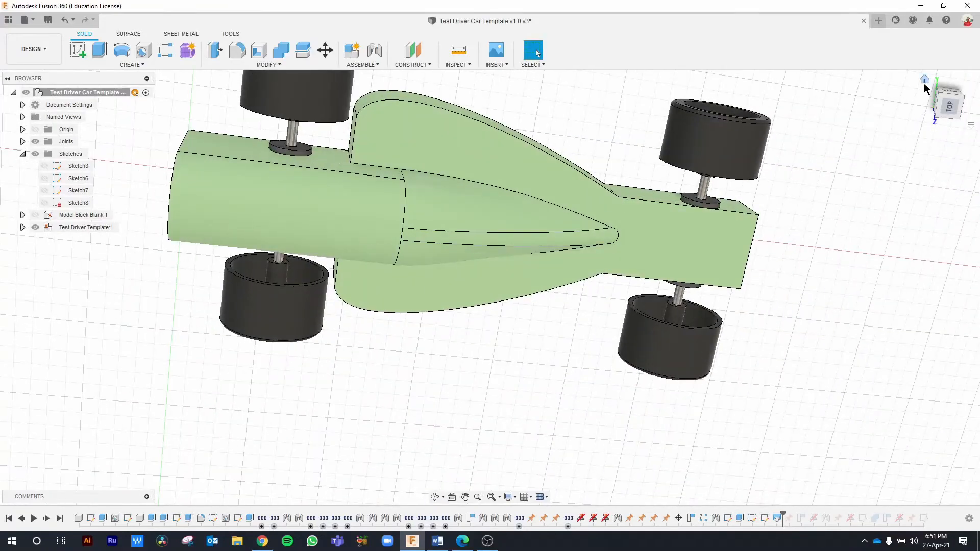
{"action": "left_click", "coordinate": [924, 82]}
{"action": "scroll", "coordinate": [492, 281], "scroll_direction": "up", "scroll_amount": 2}
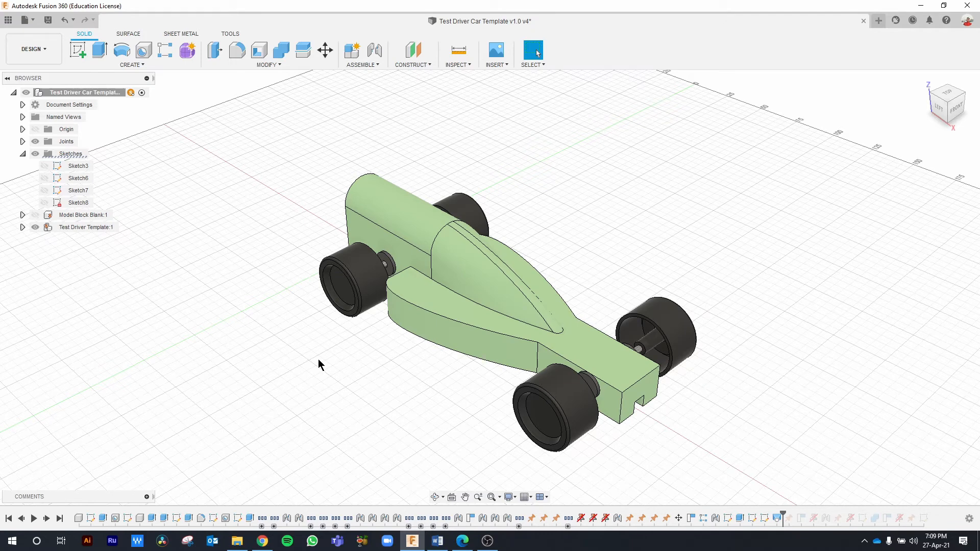
Step: Switch to the technical regulations PDF in Edge and go to Article T9 – Wing and Wing Support Structure from the contents
{"action": "left_click", "coordinate": [462, 541]}
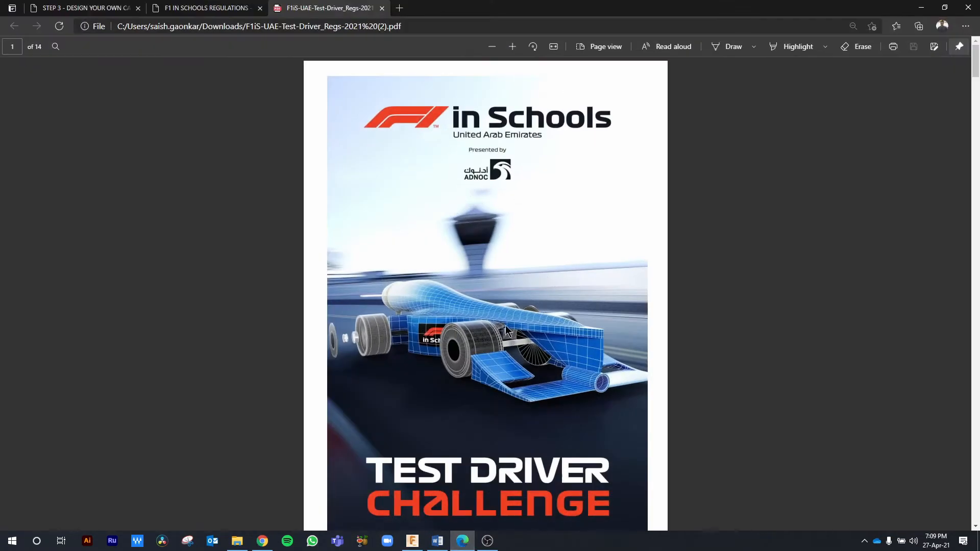
{"action": "scroll", "coordinate": [513, 219], "scroll_direction": "down", "scroll_amount": 10}
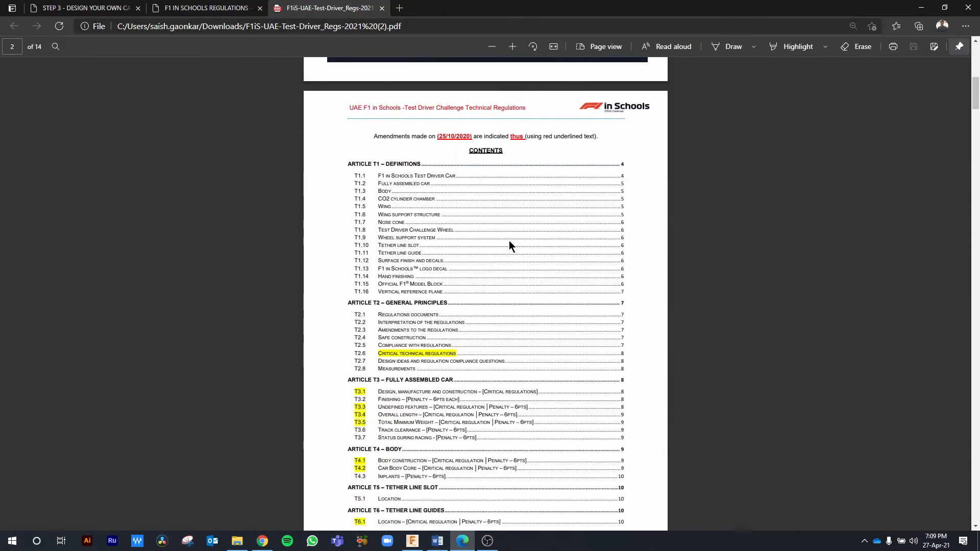
{"action": "scroll", "coordinate": [489, 239], "scroll_direction": "down", "scroll_amount": 6}
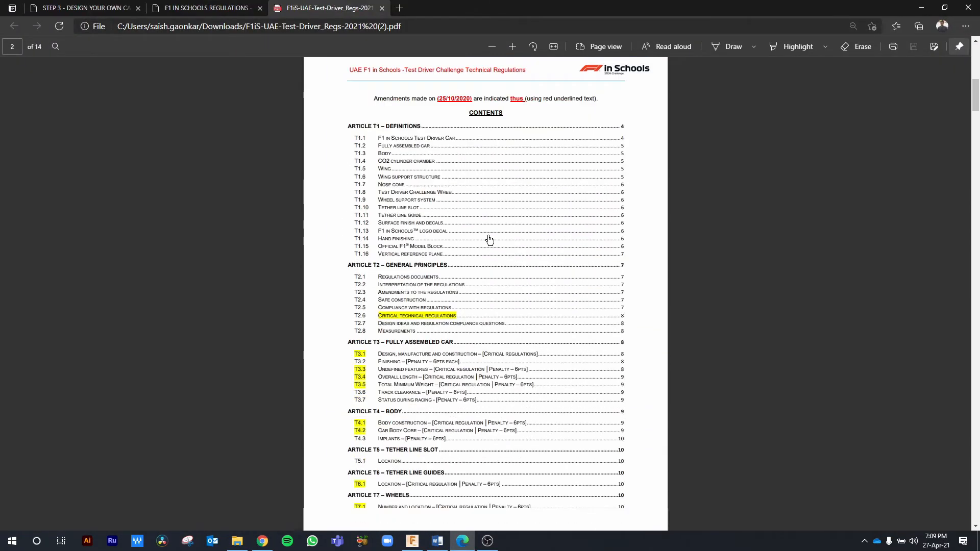
{"action": "scroll", "coordinate": [489, 239], "scroll_direction": "down", "scroll_amount": 4}
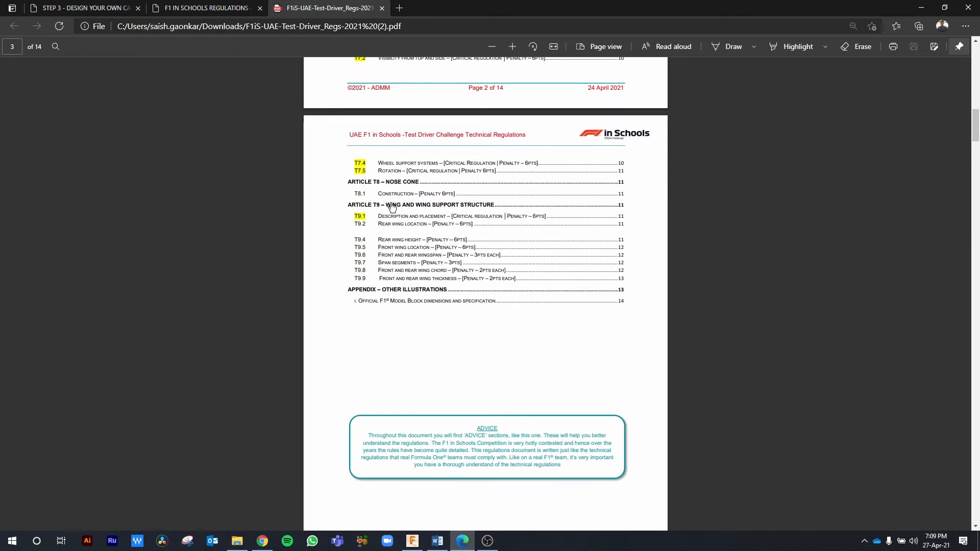
{"action": "left_click", "coordinate": [426, 208]}
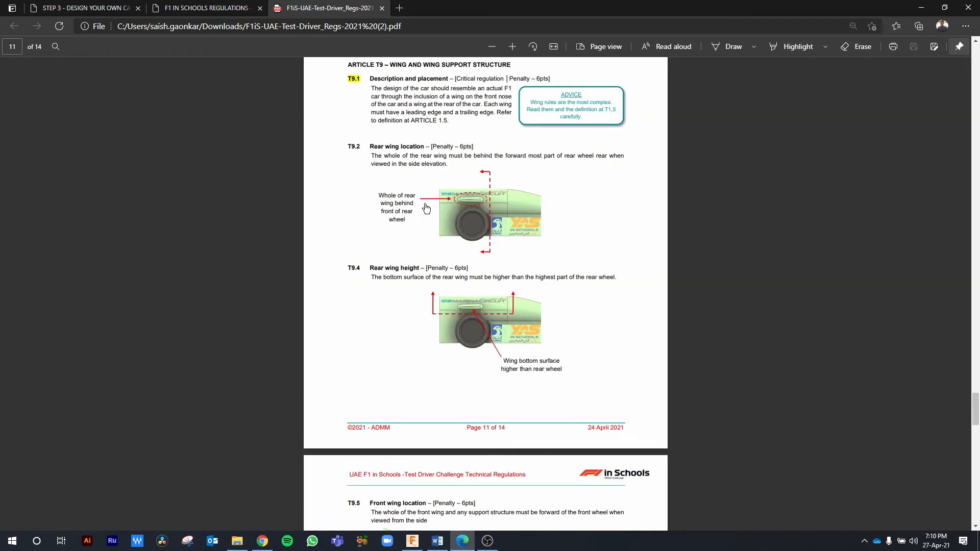
Step: Read the rear wing location (T9.2) and rear wing height (T9.4) rules and examine their side-view diagrams up close
{"action": "left_click", "coordinate": [513, 47]}
{"action": "left_click", "coordinate": [514, 47]}
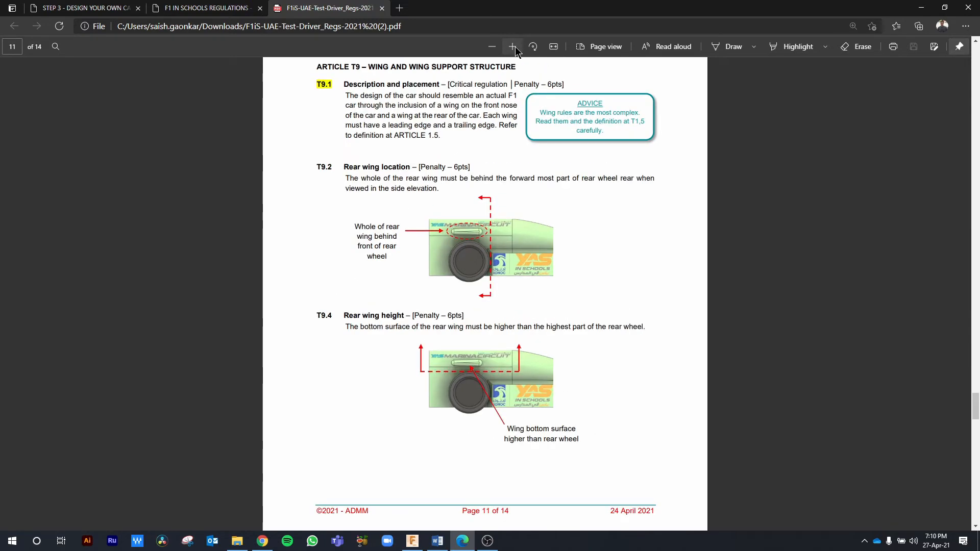
{"action": "left_click", "coordinate": [513, 47]}
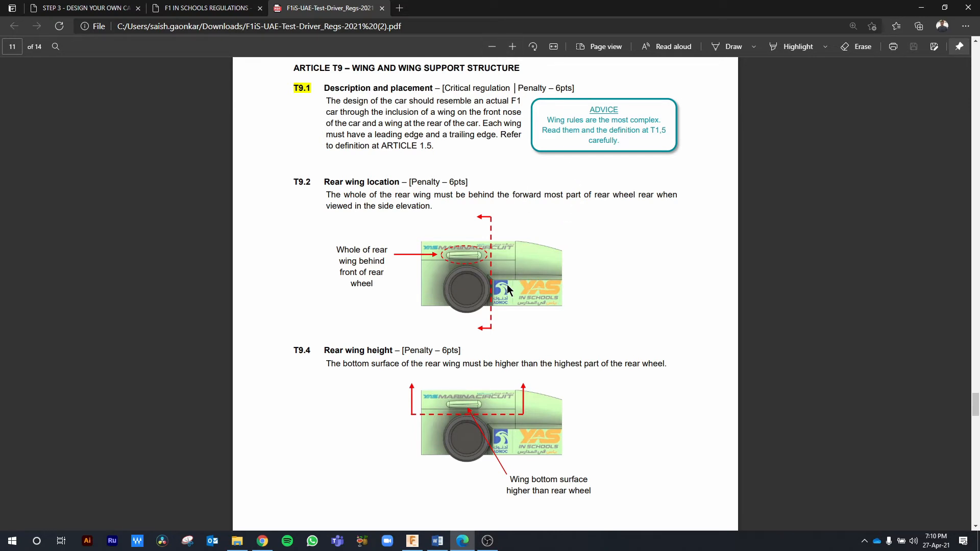
{"action": "scroll", "coordinate": [502, 292], "scroll_direction": "up", "scroll_amount": 5, "text": "ctrl"}
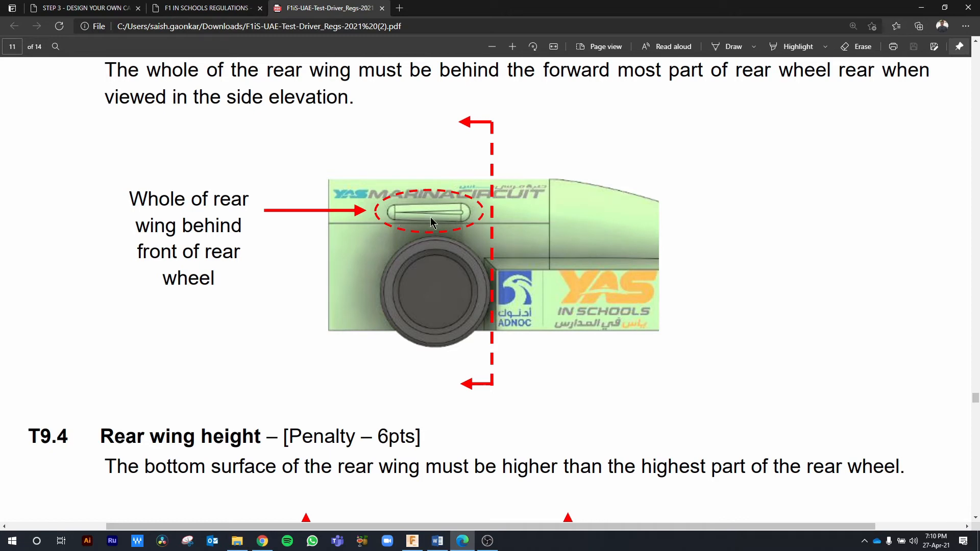
{"action": "scroll", "coordinate": [430, 221], "scroll_direction": "down", "scroll_amount": 3, "text": "ctrl"}
{"action": "scroll", "coordinate": [430, 220], "scroll_direction": "down", "scroll_amount": 3}
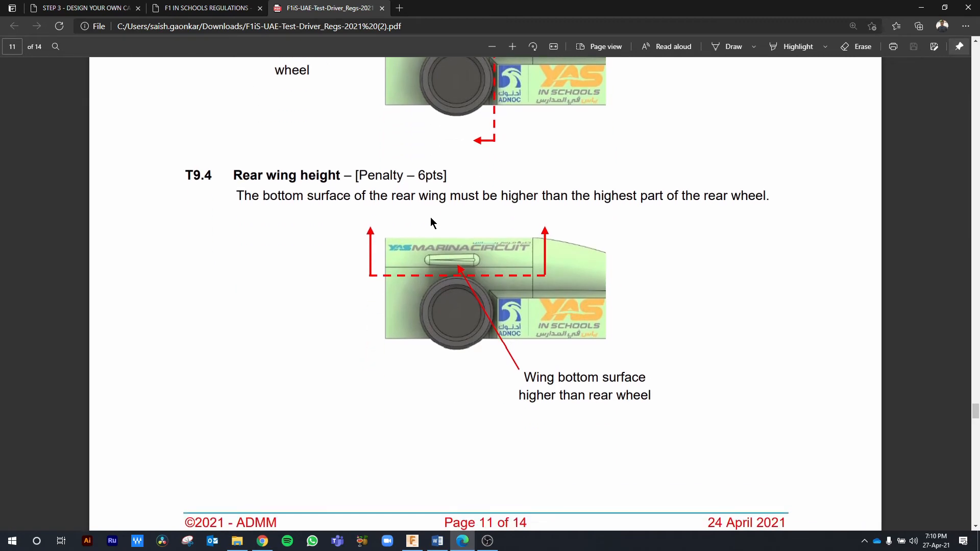
{"action": "scroll", "coordinate": [453, 277], "scroll_direction": "up", "scroll_amount": 5, "text": "ctrl"}
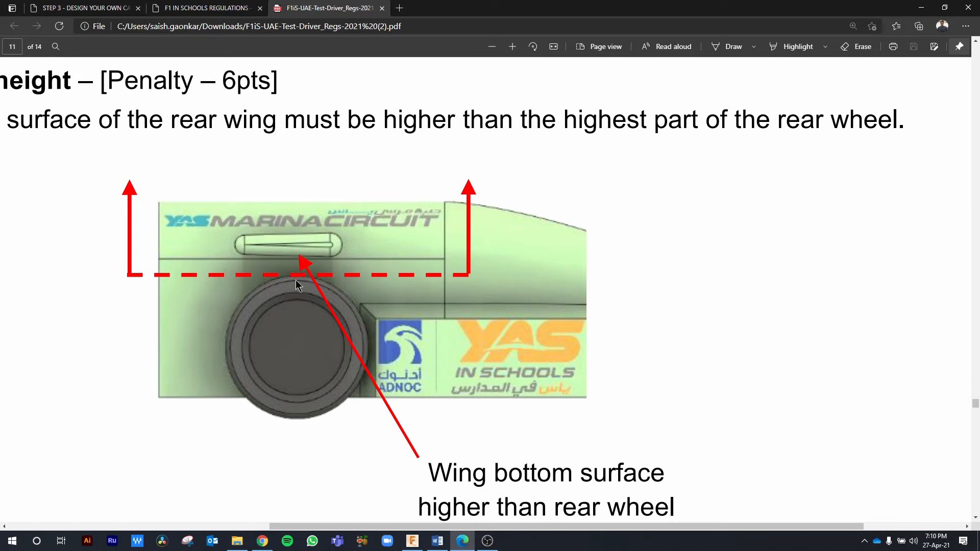
{"action": "scroll", "coordinate": [296, 282], "scroll_direction": "down", "scroll_amount": 5, "text": "ctrl"}
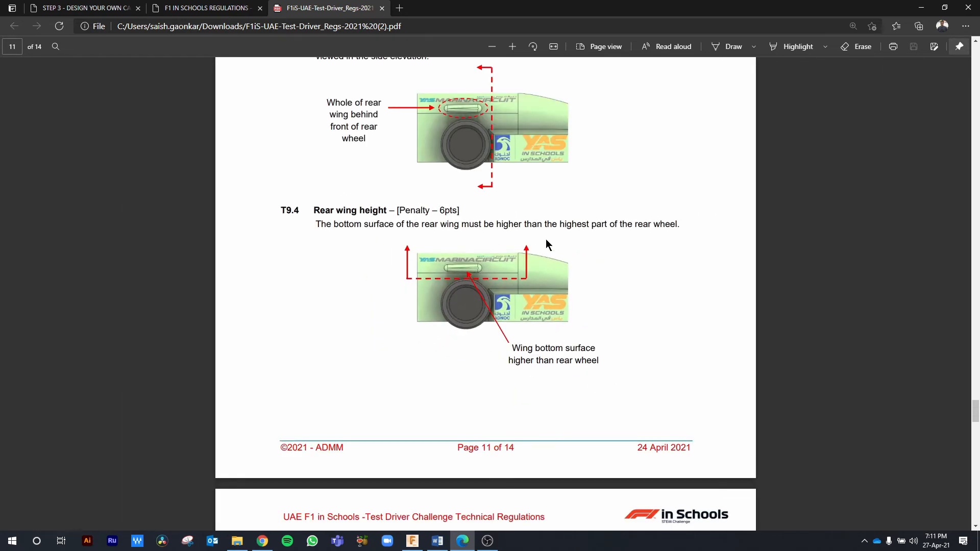
Step: Read the wingspan, span segment, wing chord and wing thickness rules, T9.6 to T9.9, including the minimum rear wing thickness
{"action": "scroll", "coordinate": [546, 240], "scroll_direction": "down", "scroll_amount": 2}
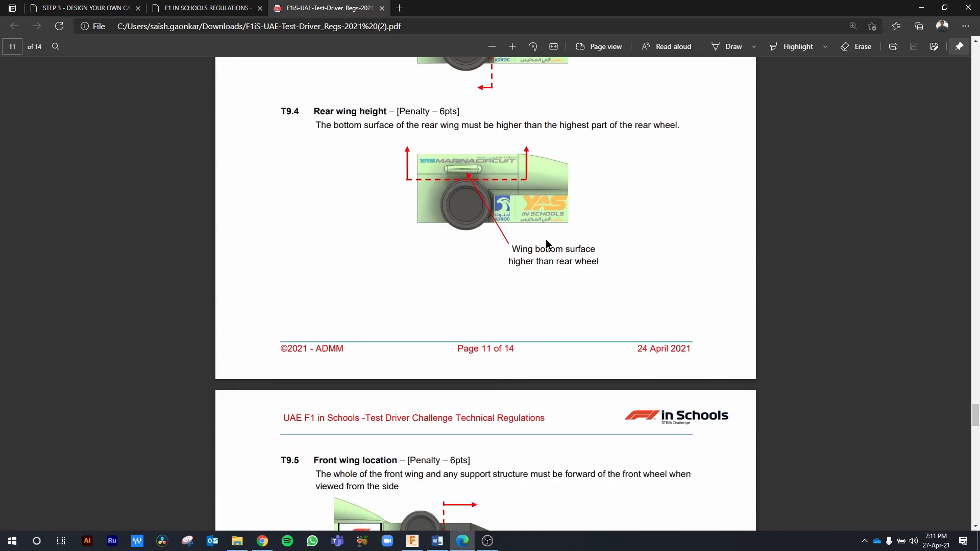
{"action": "scroll", "coordinate": [546, 243], "scroll_direction": "down", "scroll_amount": 10}
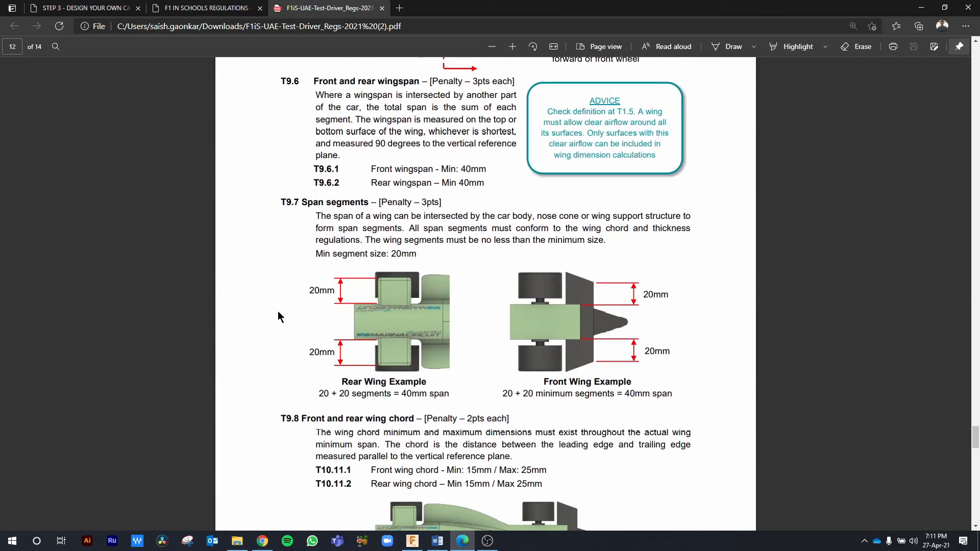
{"action": "scroll", "coordinate": [278, 313], "scroll_direction": "up", "scroll_amount": 2, "text": "ctrl"}
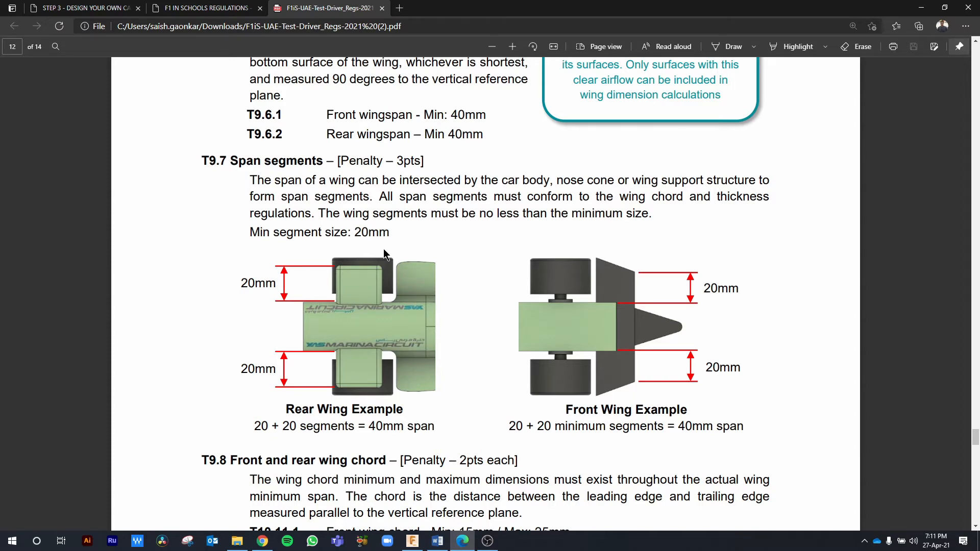
{"action": "scroll", "coordinate": [384, 249], "scroll_direction": "down", "scroll_amount": 7}
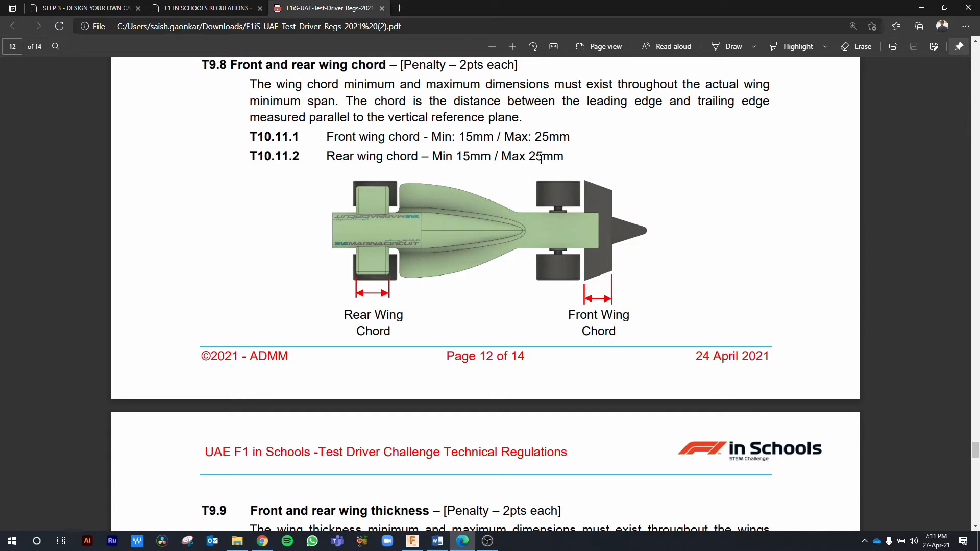
{"action": "scroll", "coordinate": [542, 159], "scroll_direction": "down", "scroll_amount": 8}
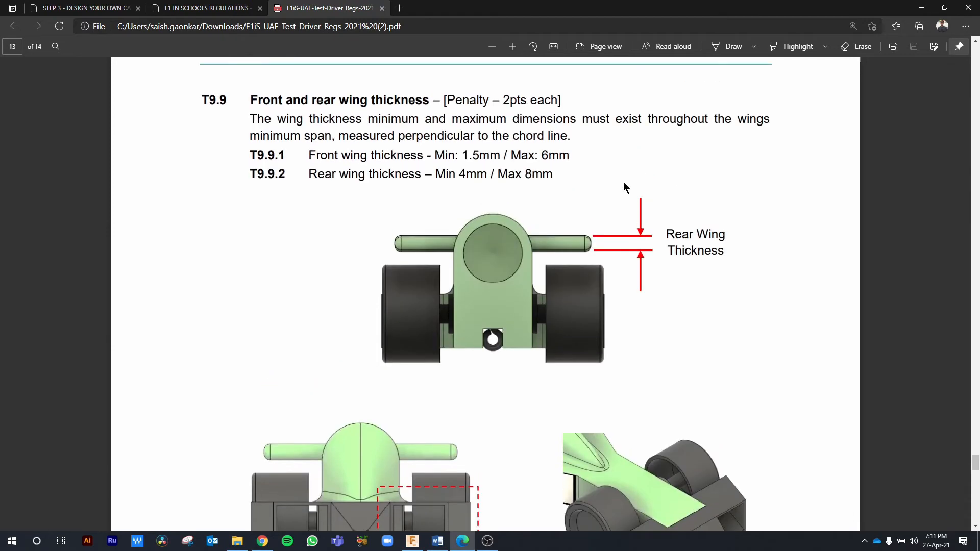
{"action": "scroll", "coordinate": [628, 190], "scroll_direction": "up", "scroll_amount": 1}
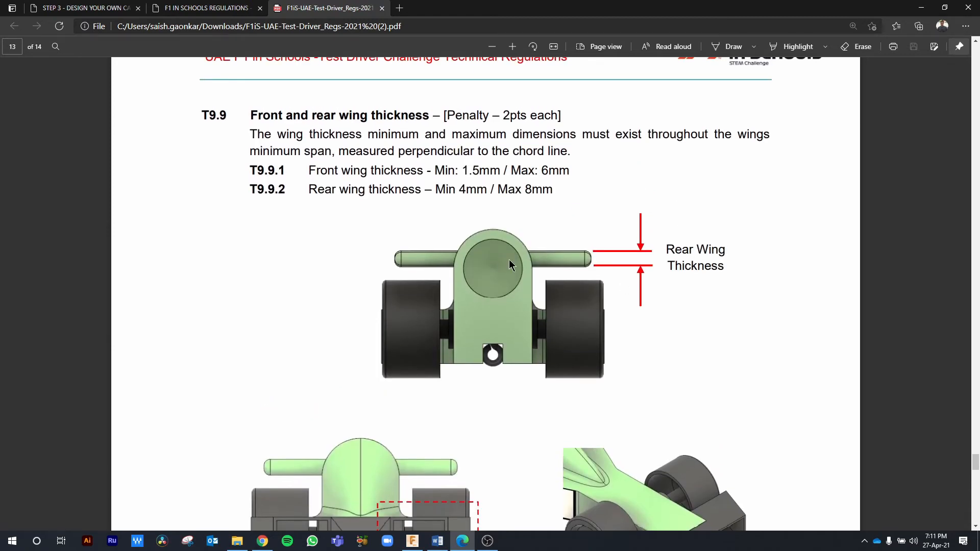
{"action": "left_click_drag", "start_coordinate": [449, 190], "coordinate": [473, 193]}
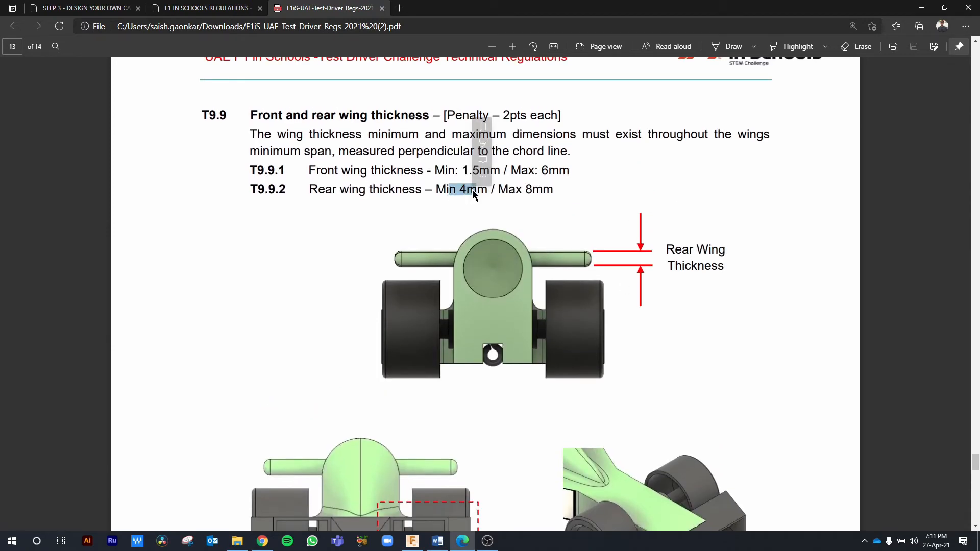
{"action": "left_click", "coordinate": [522, 188]}
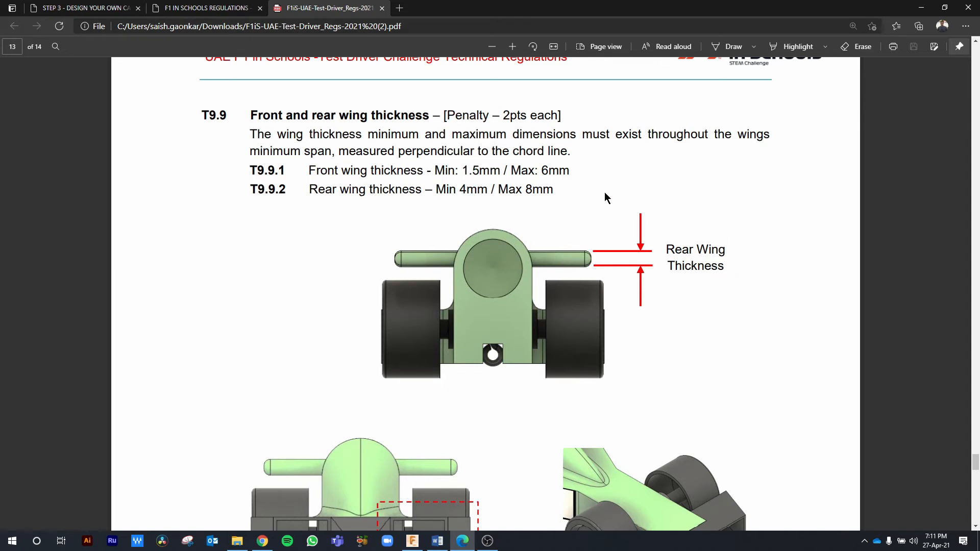
Step: Switch back to Fusion 360, view the car from the left, and create a sketch on the flat side face behind the rear wheel
{"action": "left_click", "coordinate": [416, 544]}
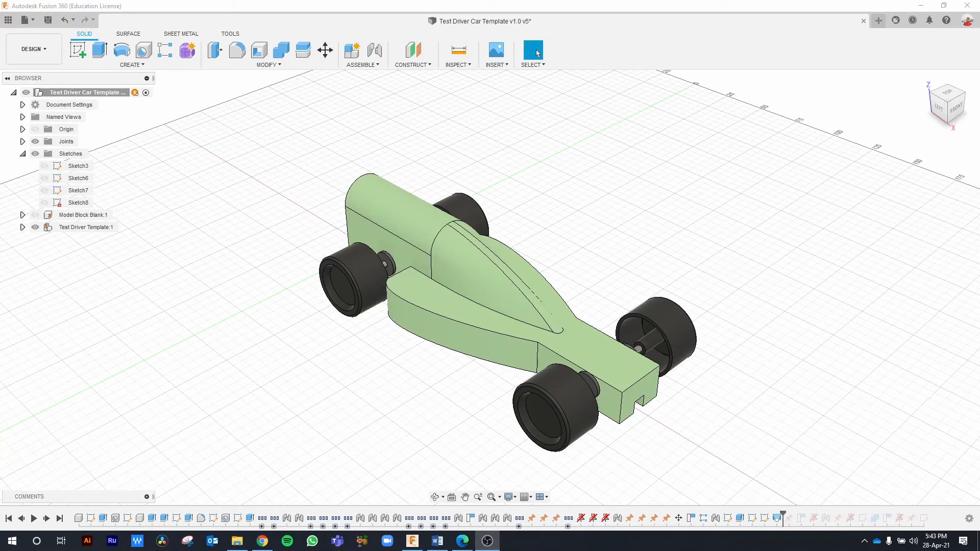
{"action": "left_click", "coordinate": [939, 109]}
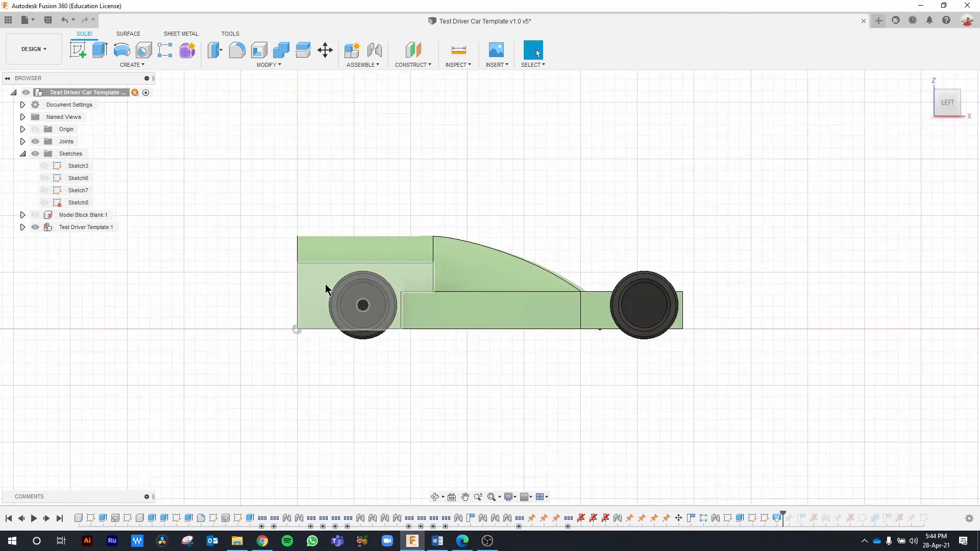
{"action": "scroll", "coordinate": [328, 289], "scroll_direction": "up", "scroll_amount": 5}
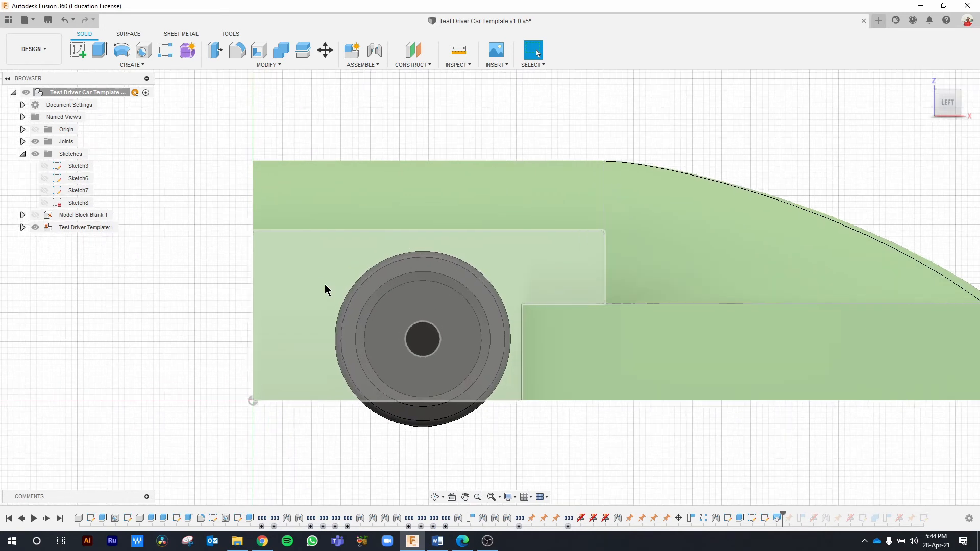
{"action": "left_click", "coordinate": [320, 289]}
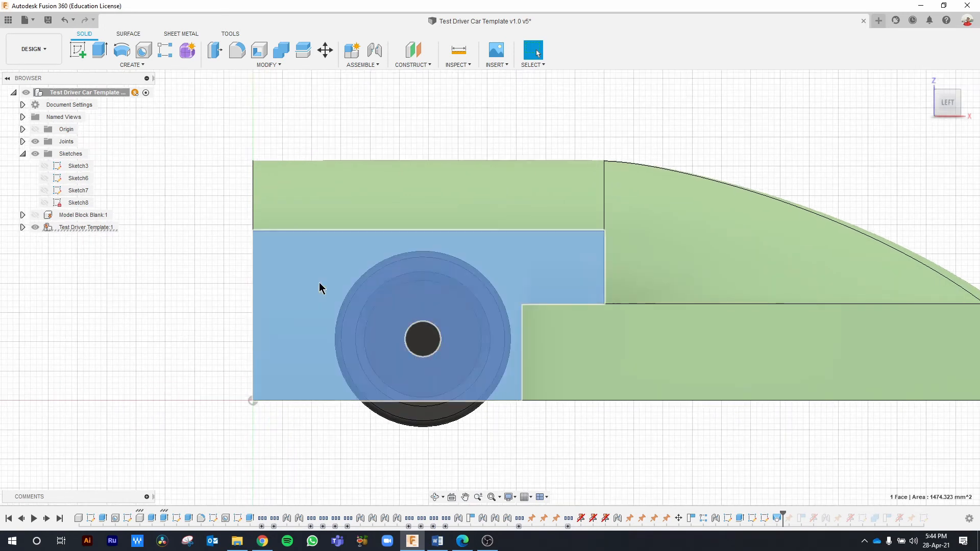
{"action": "right_click", "coordinate": [277, 262]}
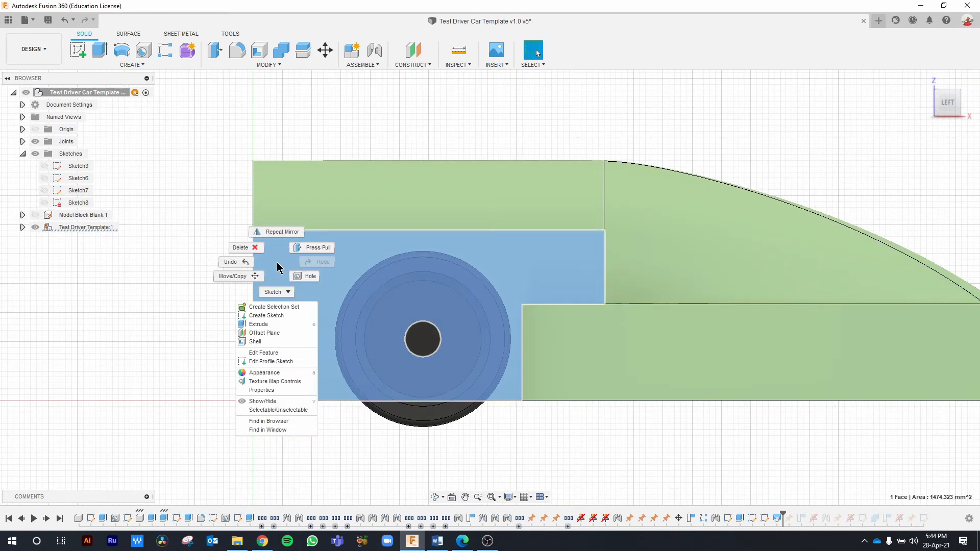
{"action": "left_click", "coordinate": [286, 317]}
Step: Sketch two 4 mm diameter circles level with each other on the housing above the rear wheel, one towards each end of the wing
{"action": "scroll", "coordinate": [420, 194], "scroll_direction": "up", "scroll_amount": 4}
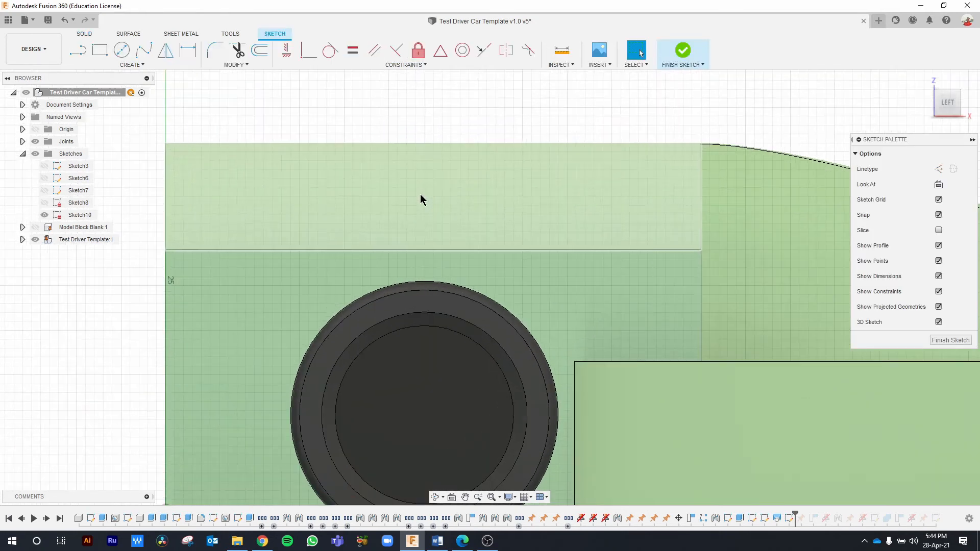
{"action": "scroll", "coordinate": [420, 194], "scroll_direction": "down", "scroll_amount": 1}
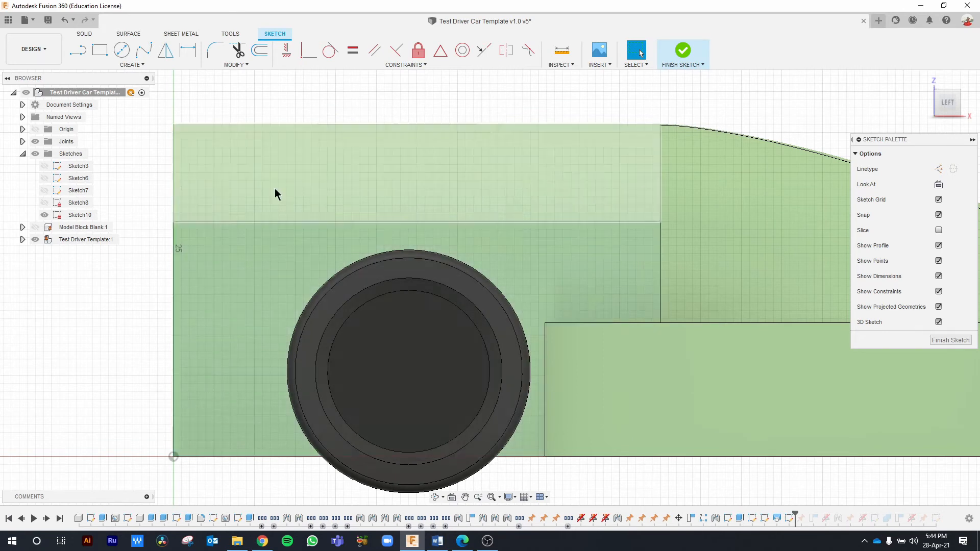
{"action": "left_click", "coordinate": [123, 51]}
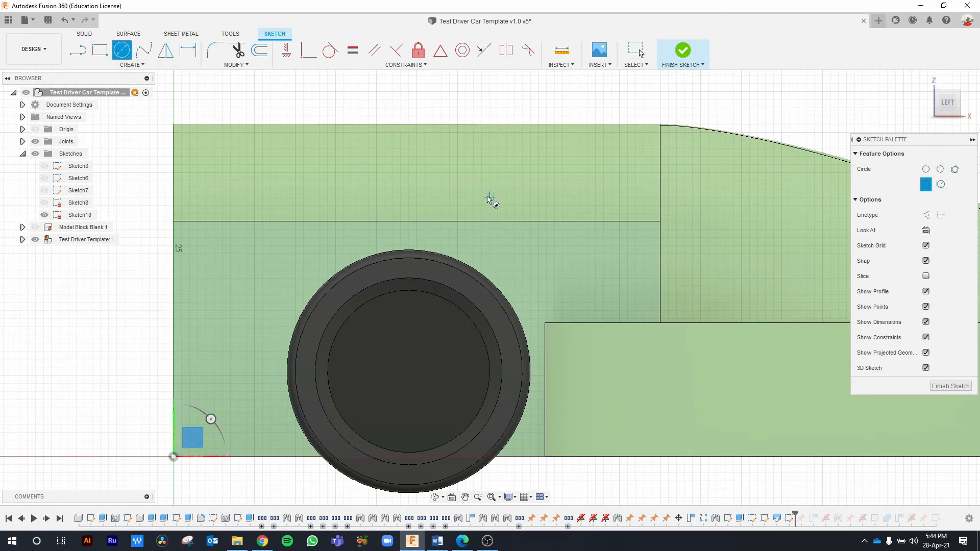
{"action": "left_click", "coordinate": [465, 173]}
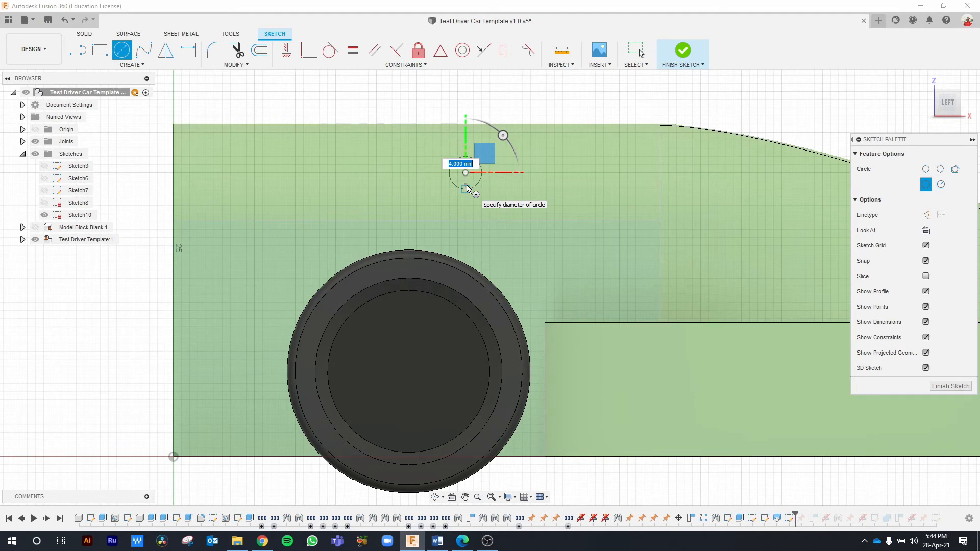
{"action": "type", "text": "4"}
{"action": "key", "text": "Return"}
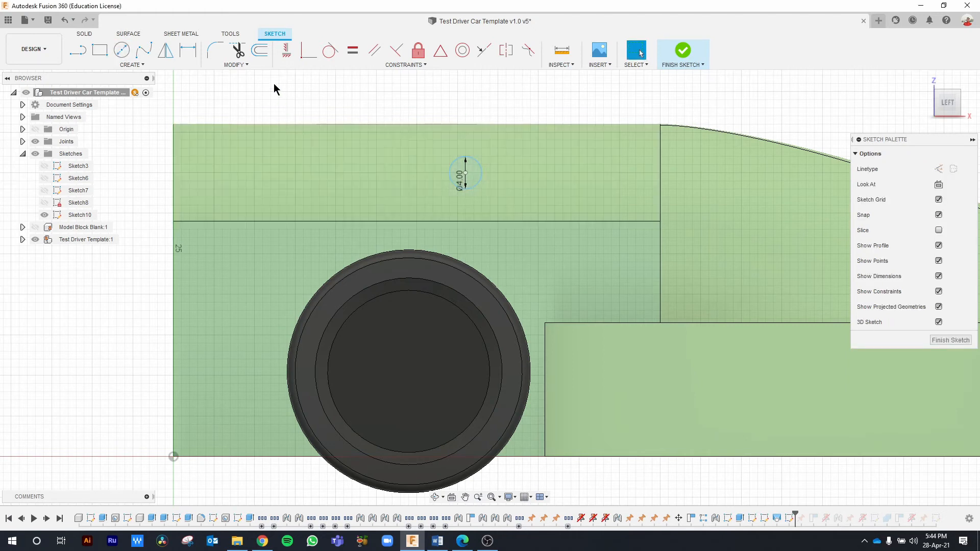
{"action": "left_click", "coordinate": [121, 49]}
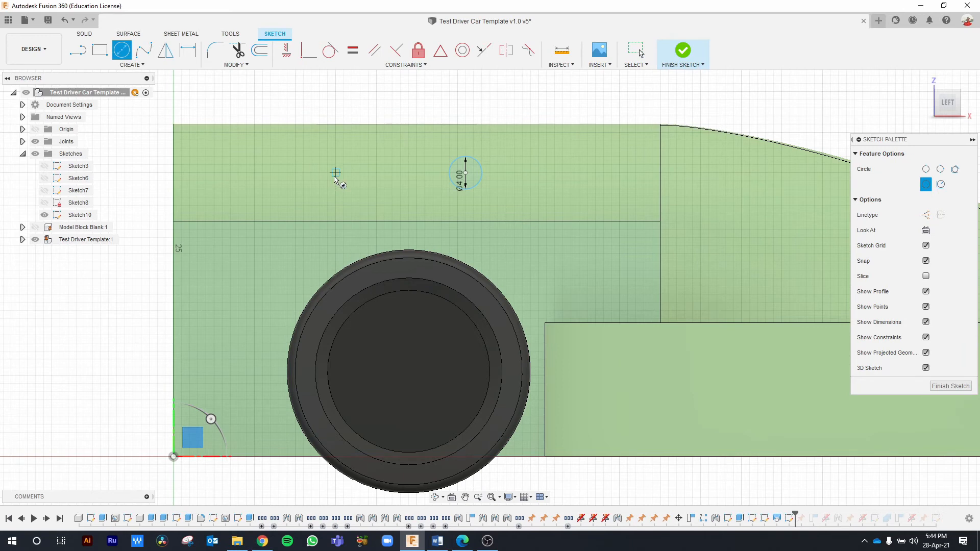
{"action": "left_click", "coordinate": [336, 172]}
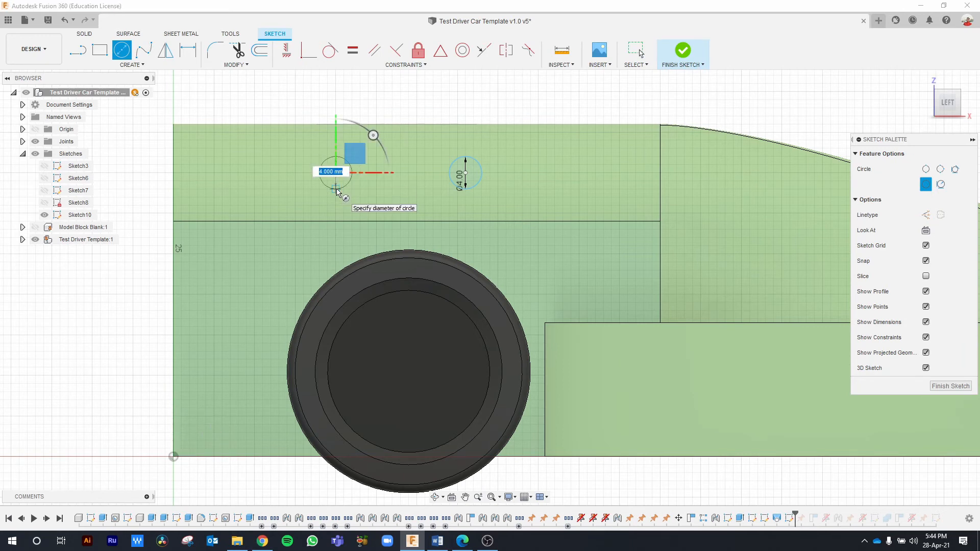
{"action": "type", "text": "4.00"}
{"action": "key", "text": "Return"}
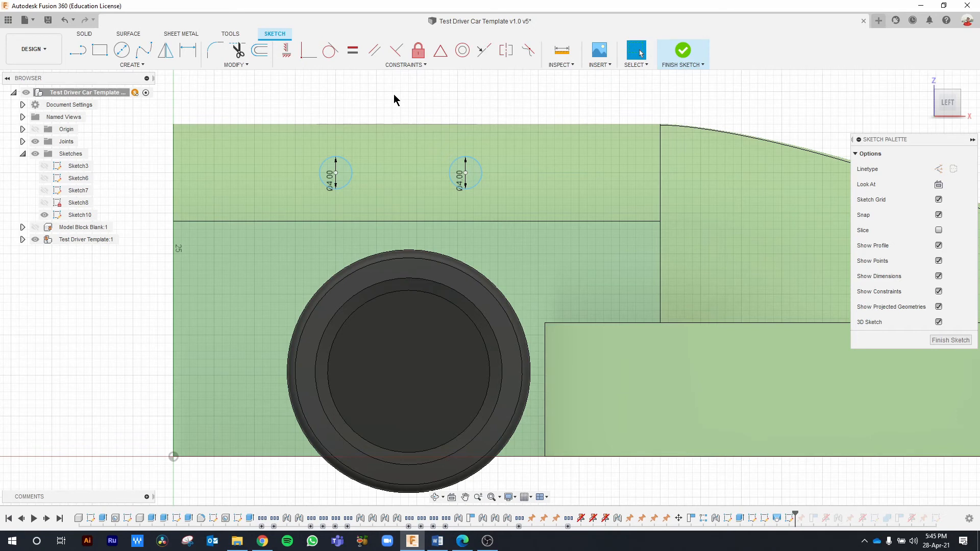
Step: Switch to the regulations PDF in Edge and check the rear wing chord limits in T9.8 and the chord diagram
{"action": "left_click", "coordinate": [463, 542]}
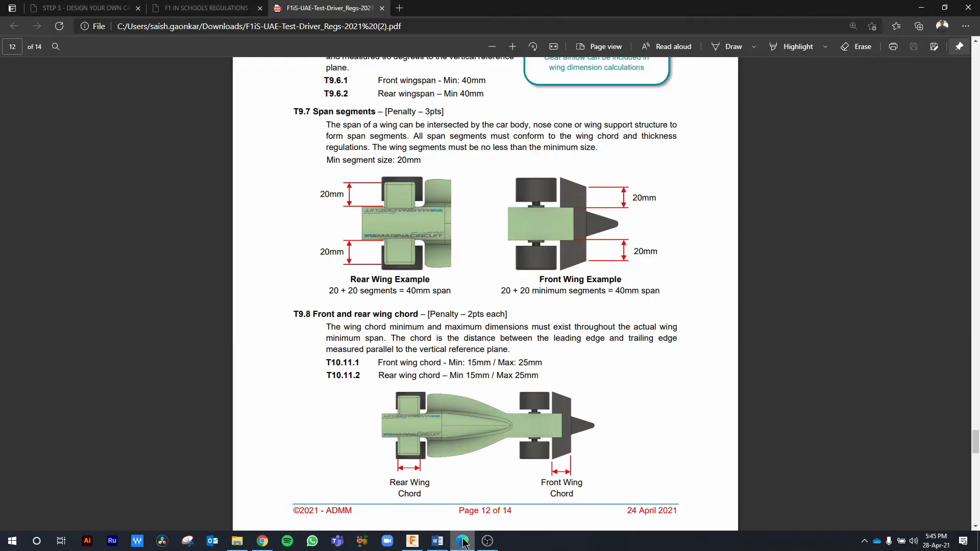
{"action": "scroll", "coordinate": [487, 445], "scroll_direction": "down", "scroll_amount": 3}
{"action": "scroll", "coordinate": [383, 225], "scroll_direction": "up", "scroll_amount": 3}
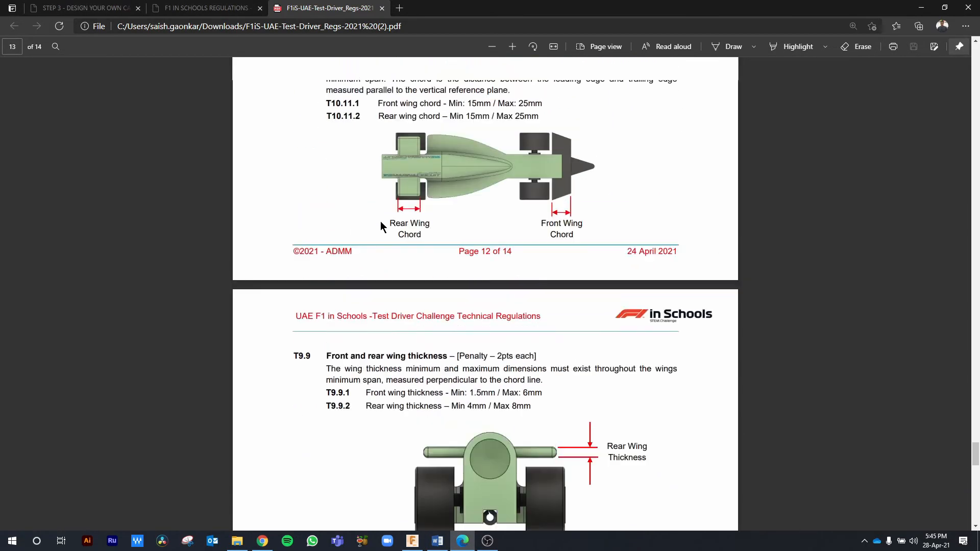
{"action": "scroll", "coordinate": [419, 374], "scroll_direction": "up", "scroll_amount": 5, "text": "ctrl"}
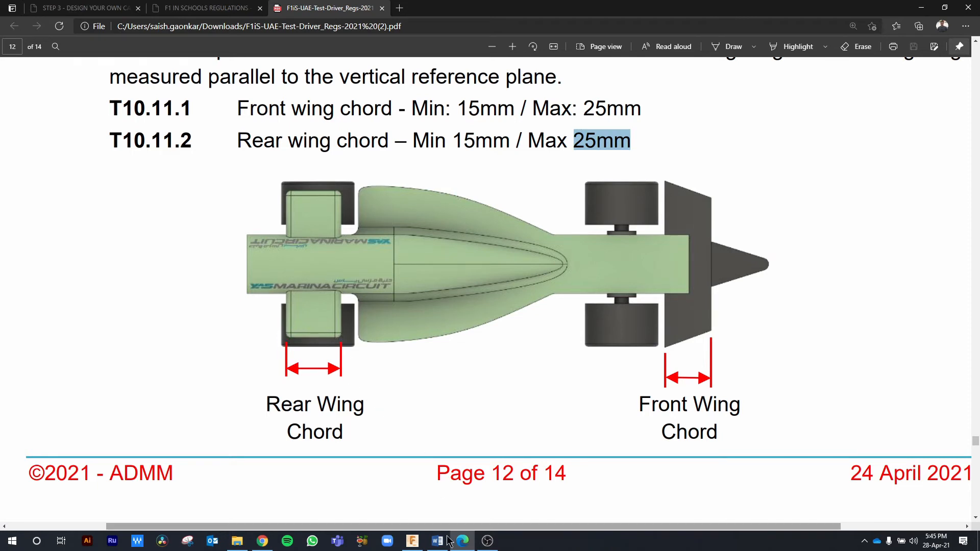
Step: Switch to Fusion 360 and place a sketch point on the outer edge of each 4 mm circle, level with its centre
{"action": "left_click", "coordinate": [415, 543]}
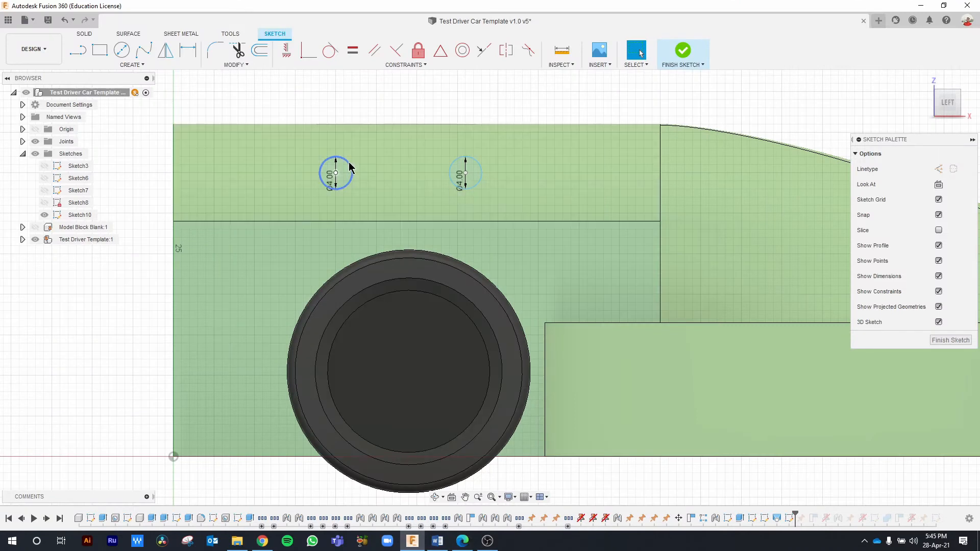
{"action": "scroll", "coordinate": [403, 166], "scroll_direction": "up", "scroll_amount": 3}
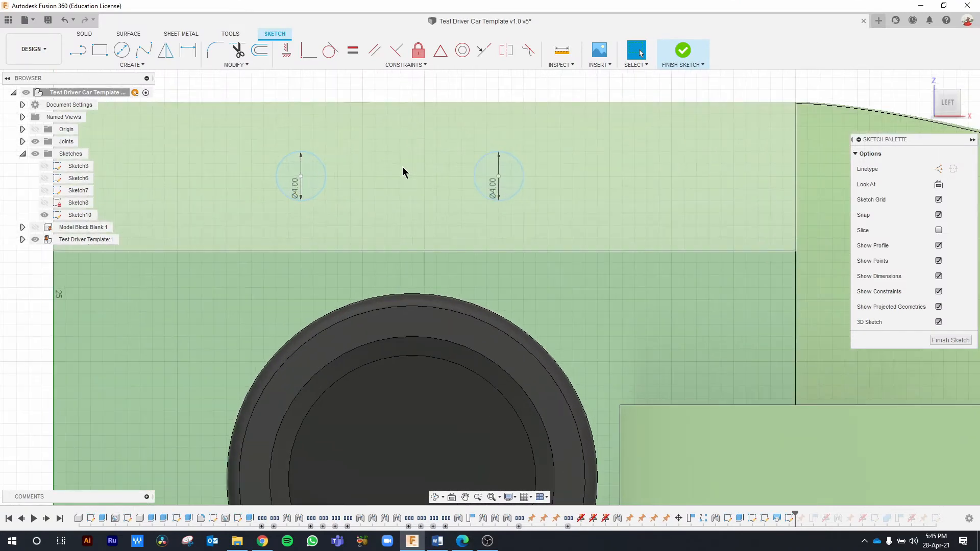
{"action": "left_click", "coordinate": [106, 66]}
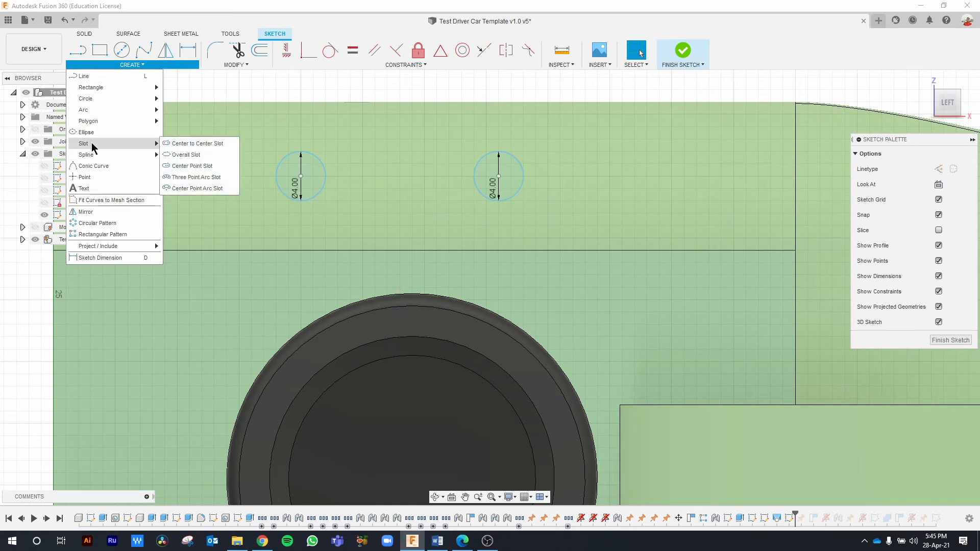
{"action": "left_click", "coordinate": [93, 187]}
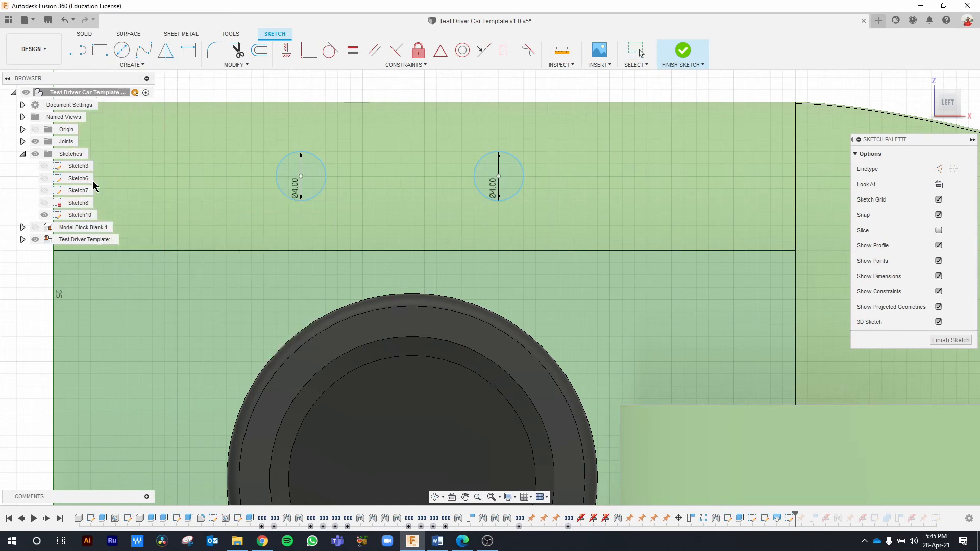
{"action": "left_click", "coordinate": [275, 178]}
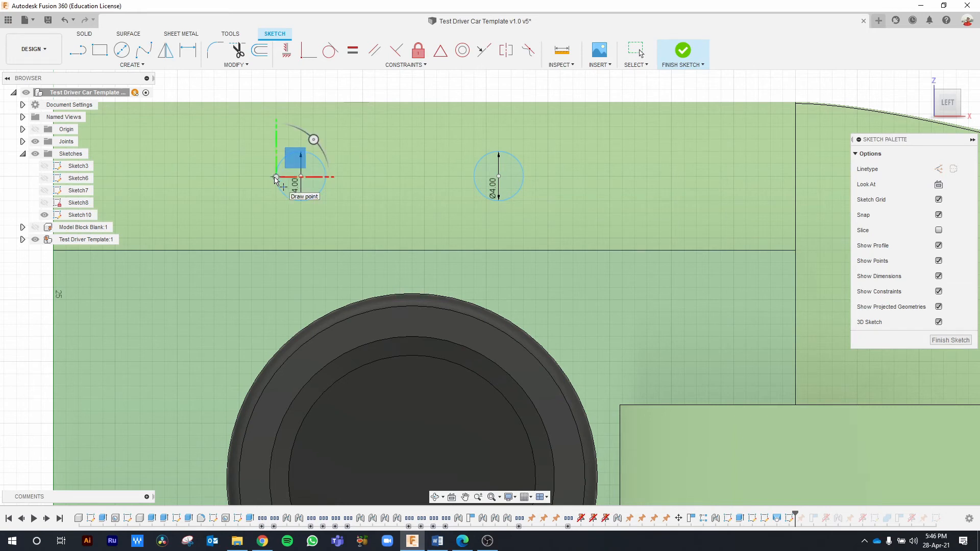
{"action": "left_click", "coordinate": [524, 177]}
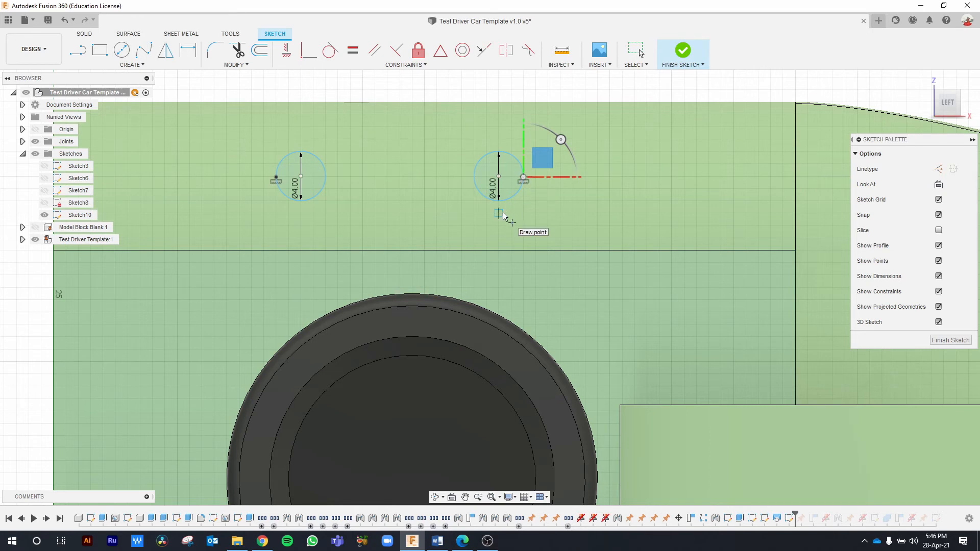
{"action": "key", "text": "Escape"}
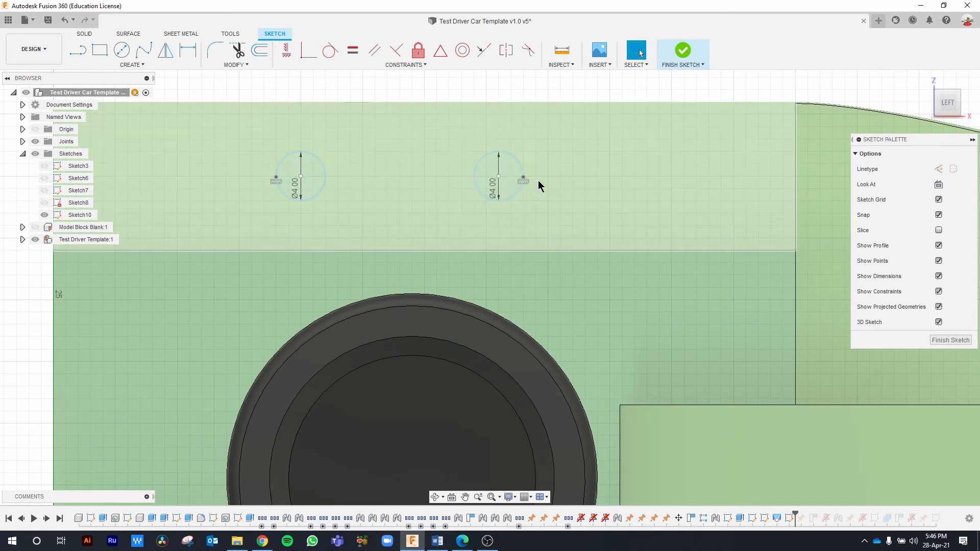
Step: Measure the distance between the two outer points and compare it with the T10.11.2 rear wing chord limits in the regulations PDF in Edge
{"action": "left_click", "coordinate": [566, 66]}
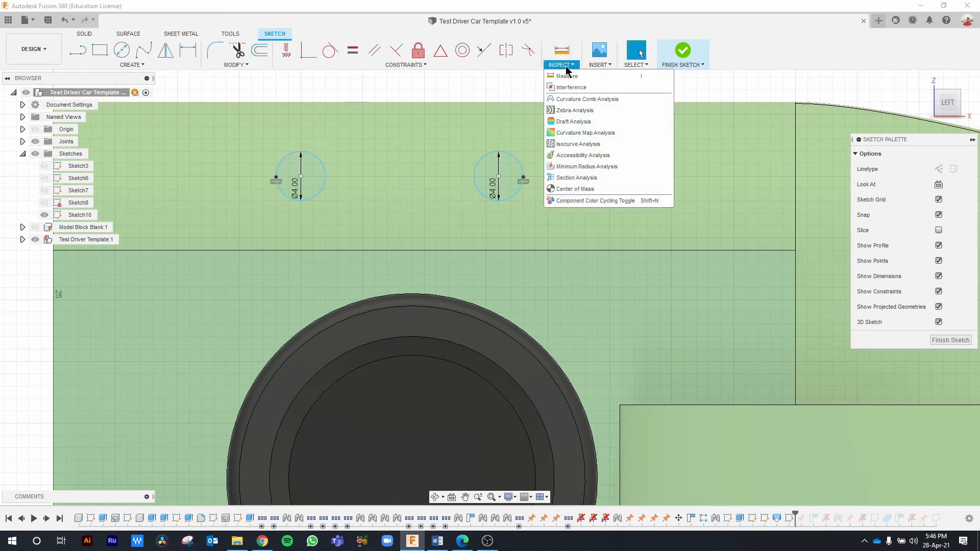
{"action": "left_click", "coordinate": [567, 76]}
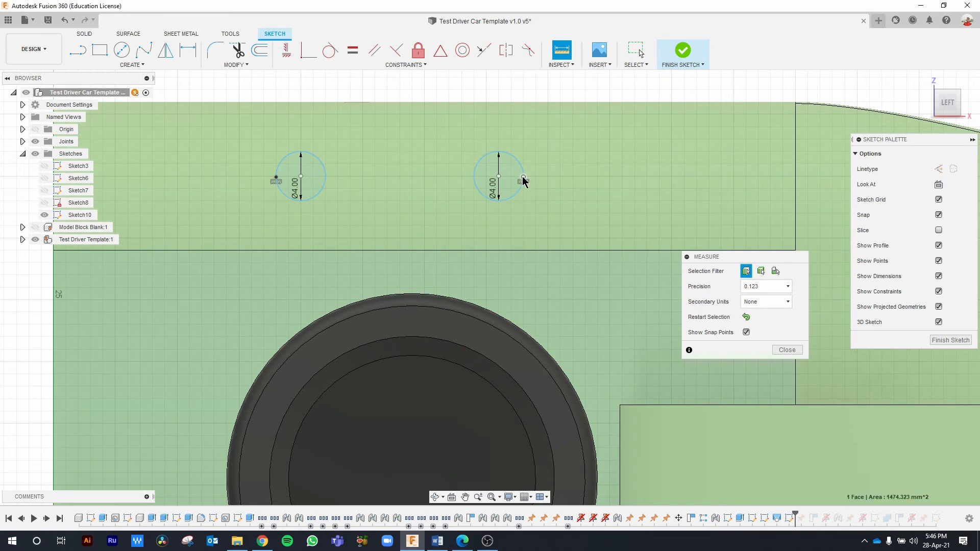
{"action": "left_click", "coordinate": [524, 178]}
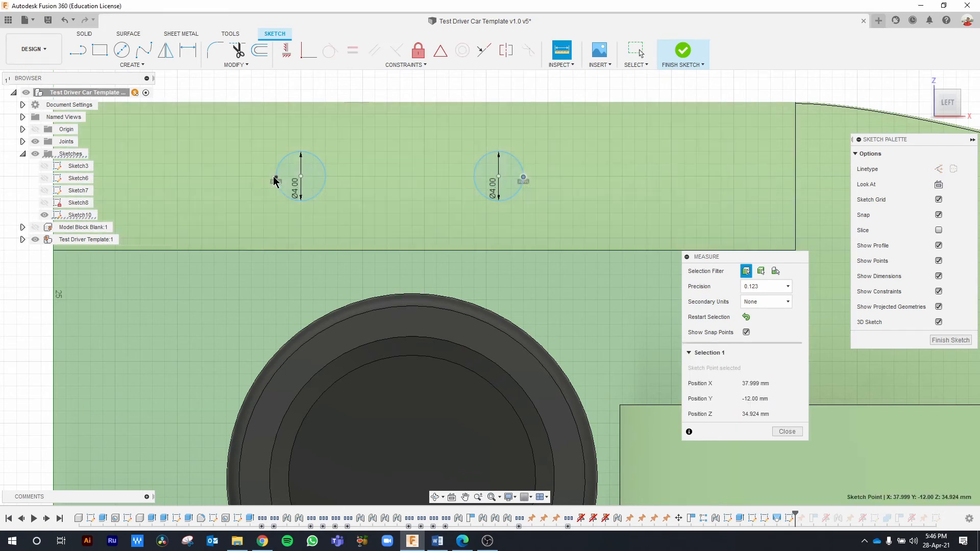
{"action": "left_click", "coordinate": [276, 179]}
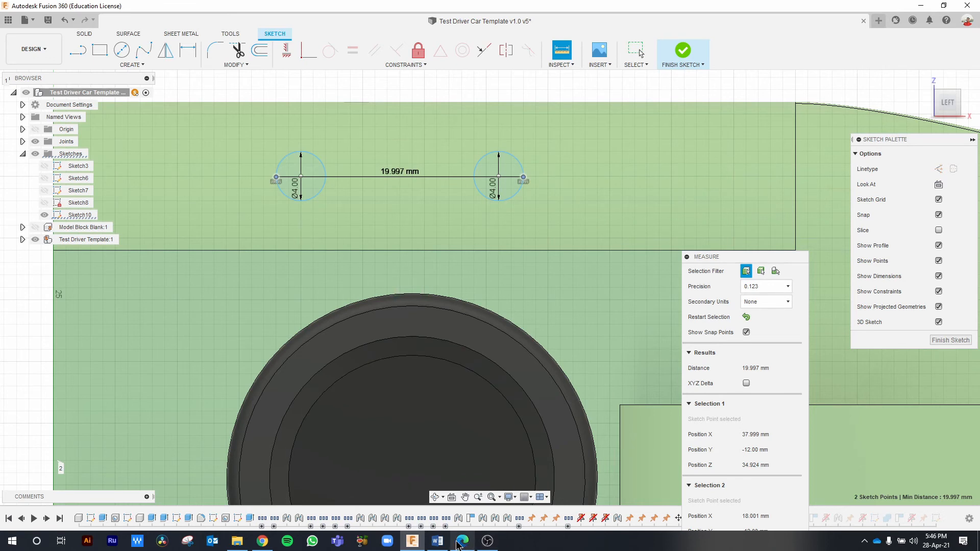
{"action": "left_click", "coordinate": [462, 542]}
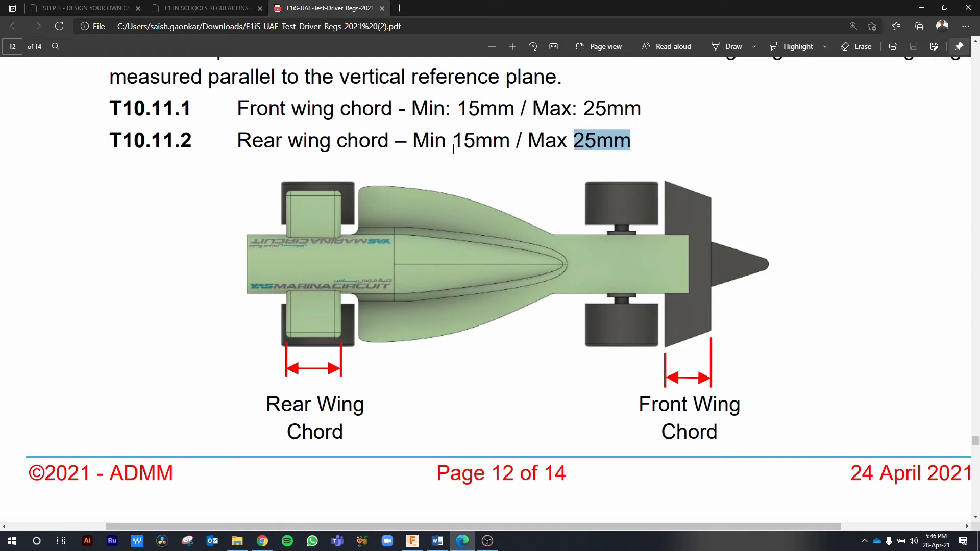
{"action": "left_click_drag", "start_coordinate": [453, 142], "coordinate": [476, 143]}
{"action": "left_click_drag", "start_coordinate": [573, 142], "coordinate": [596, 143]}
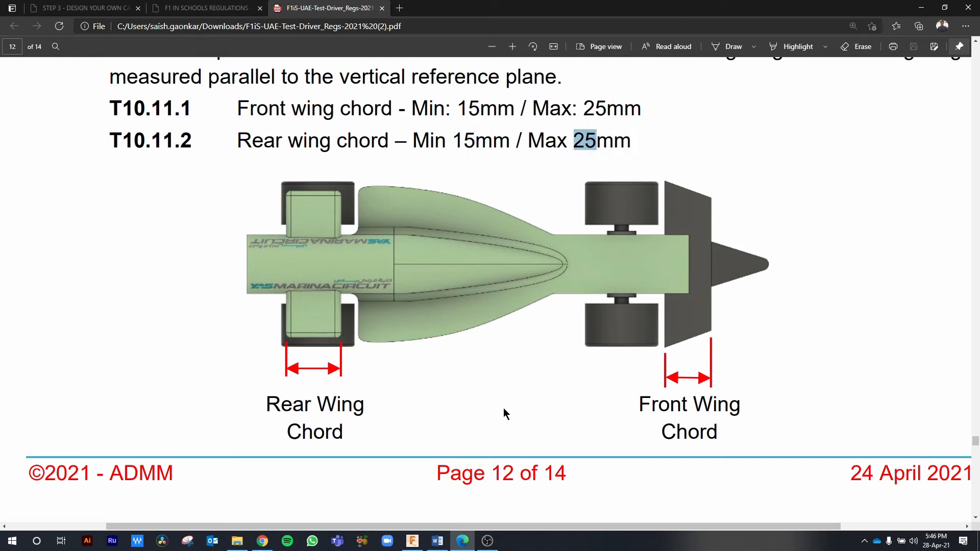
Step: Switch back to Fusion 360 and connect the two circles with straight lines across their tops and across their bottoms
{"action": "left_click", "coordinate": [413, 541]}
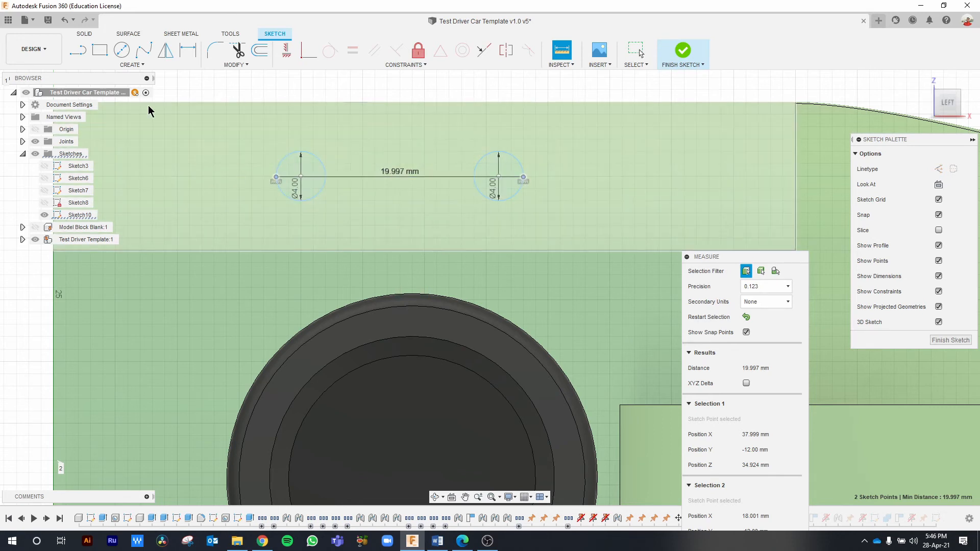
{"action": "left_click", "coordinate": [78, 50]}
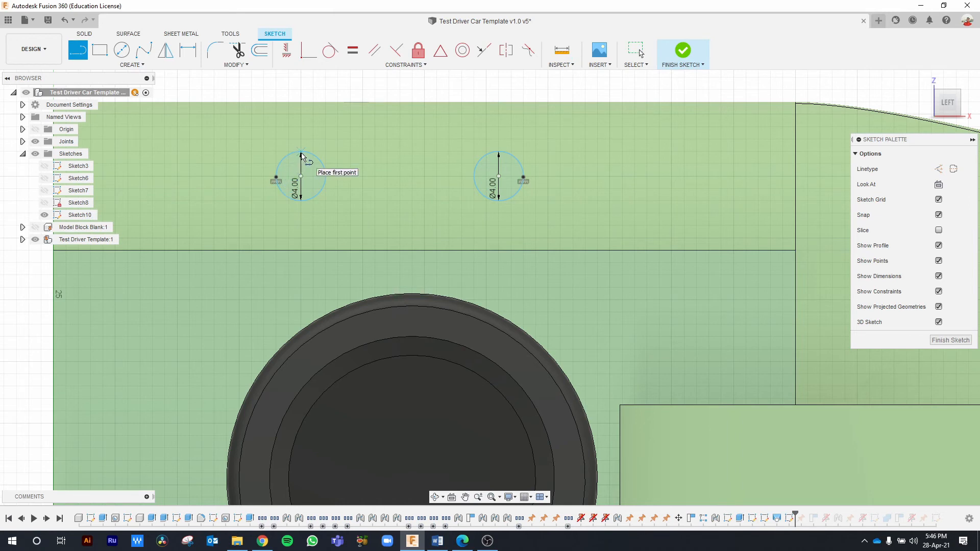
{"action": "left_click", "coordinate": [301, 153]}
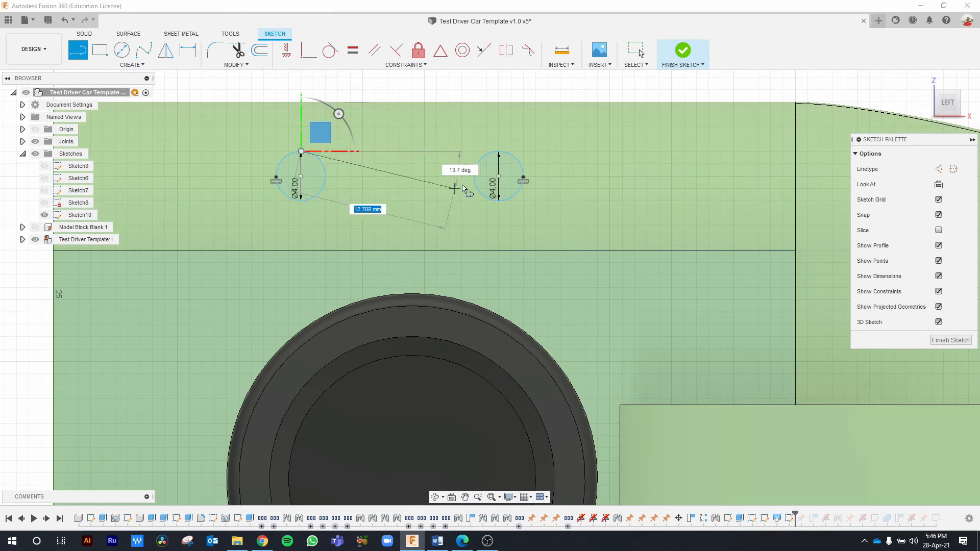
{"action": "left_click", "coordinate": [498, 152]}
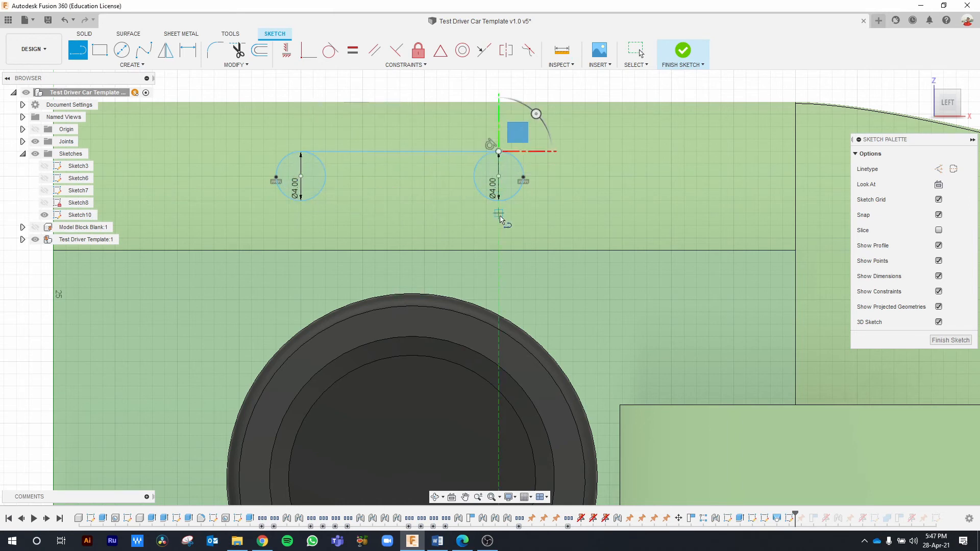
{"action": "left_click", "coordinate": [499, 202]}
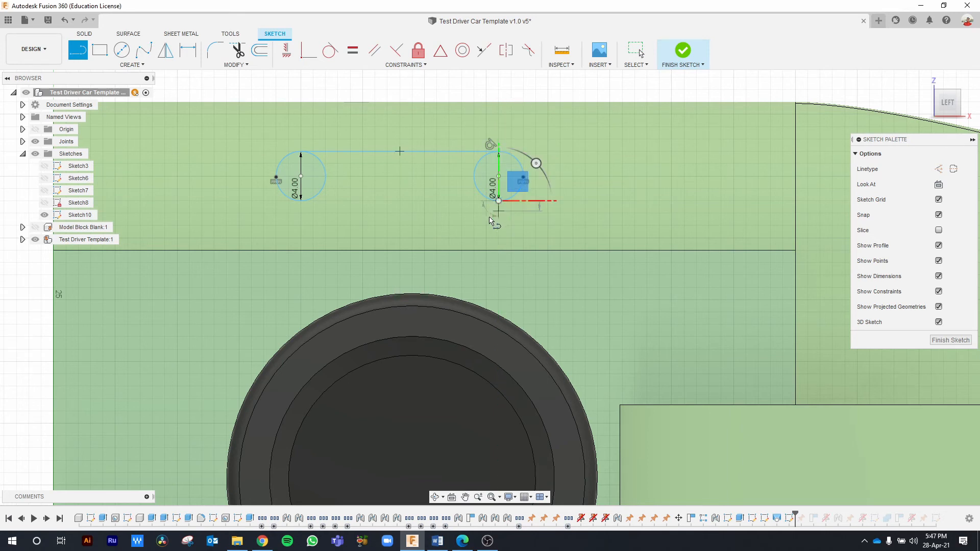
{"action": "left_click", "coordinate": [301, 200]}
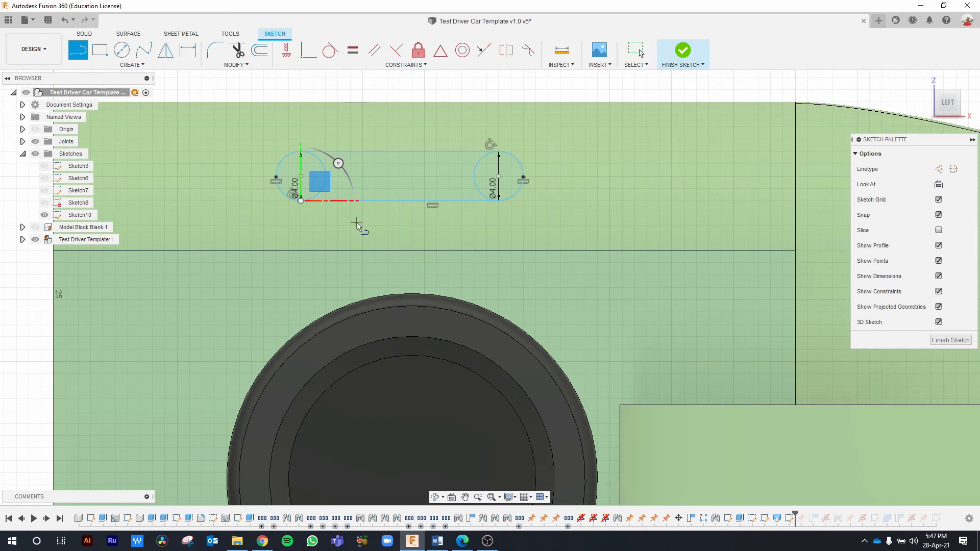
{"action": "key", "text": "Escape"}
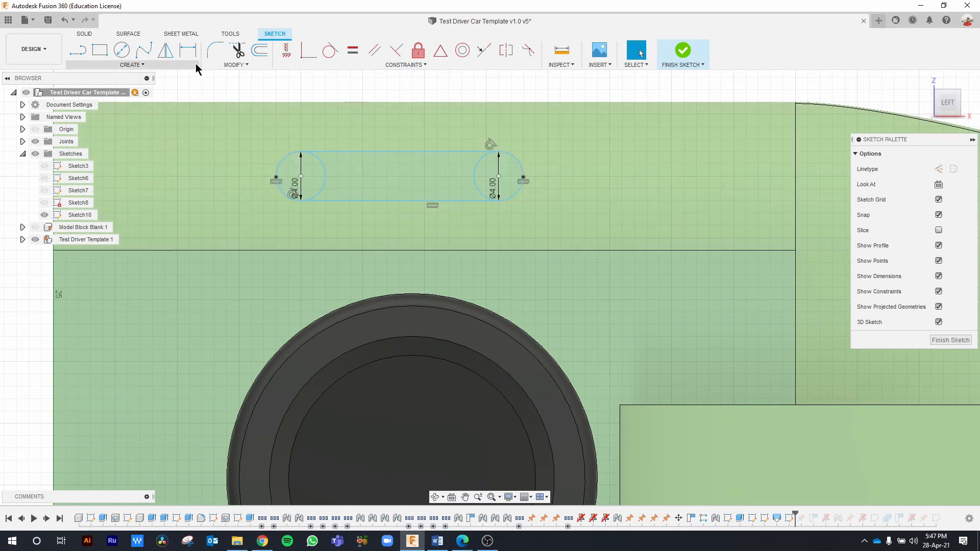
Step: Trim away the inner half of the rearward circle between the two connecting lines
{"action": "left_click", "coordinate": [241, 53]}
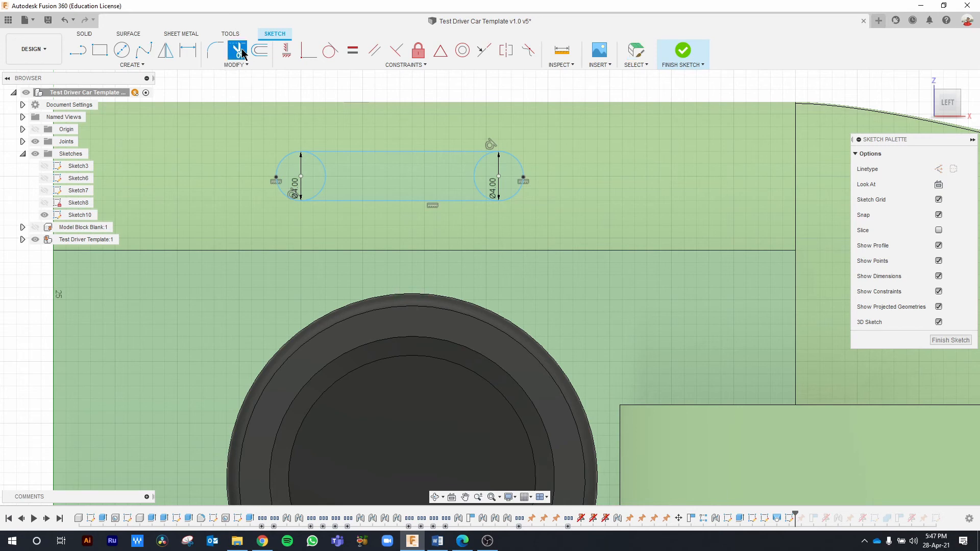
{"action": "left_click", "coordinate": [327, 179]}
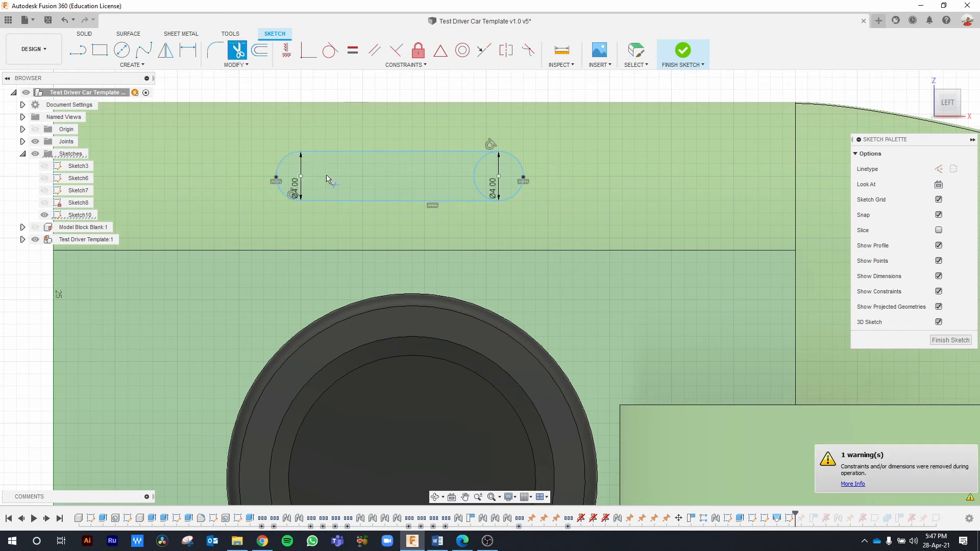
{"action": "left_click", "coordinate": [474, 176]}
{"action": "key", "text": "Escape"}
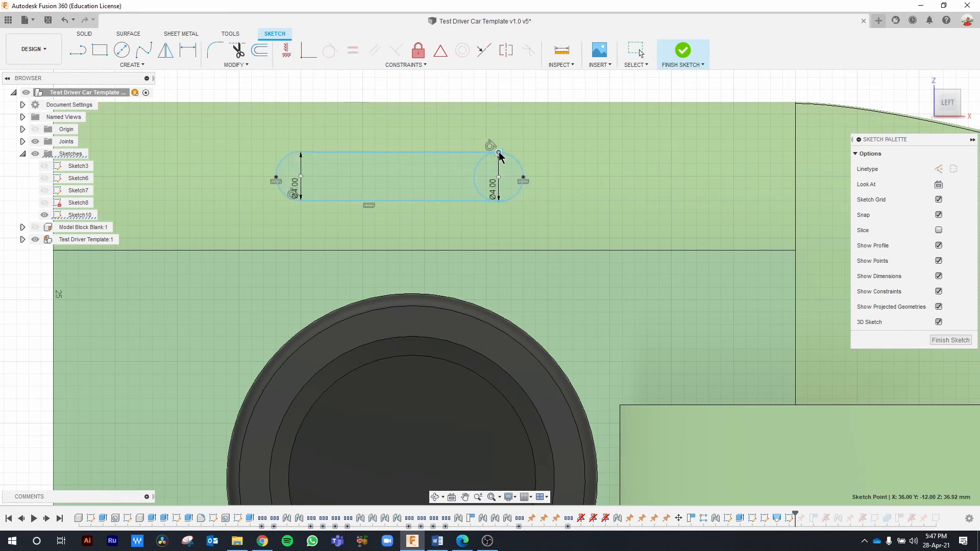
Step: Delete the constraint at the lower line's forward end and attach that end to the bottom of the forward circle
{"action": "left_click", "coordinate": [498, 202]}
{"action": "left_click_drag", "start_coordinate": [503, 205], "coordinate": [499, 202]}
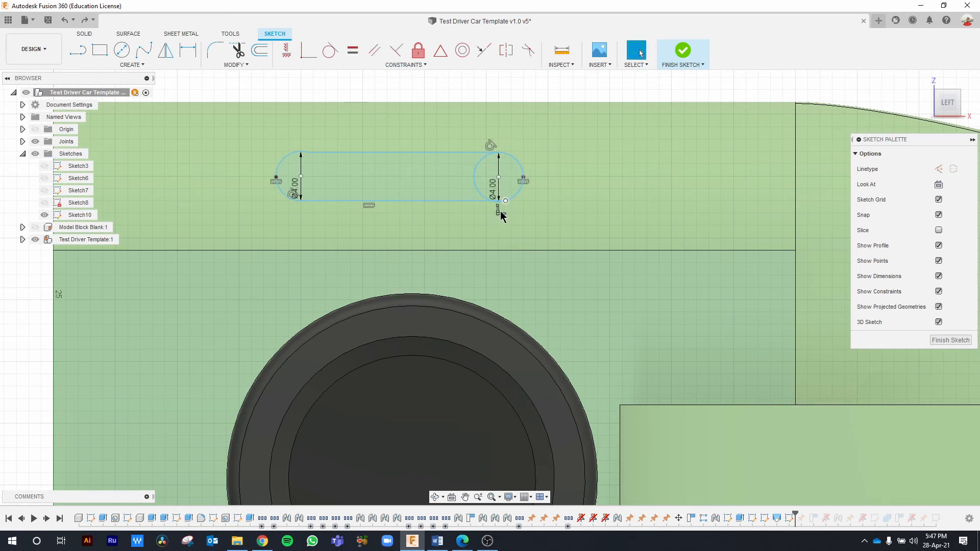
{"action": "key", "text": "Delete"}
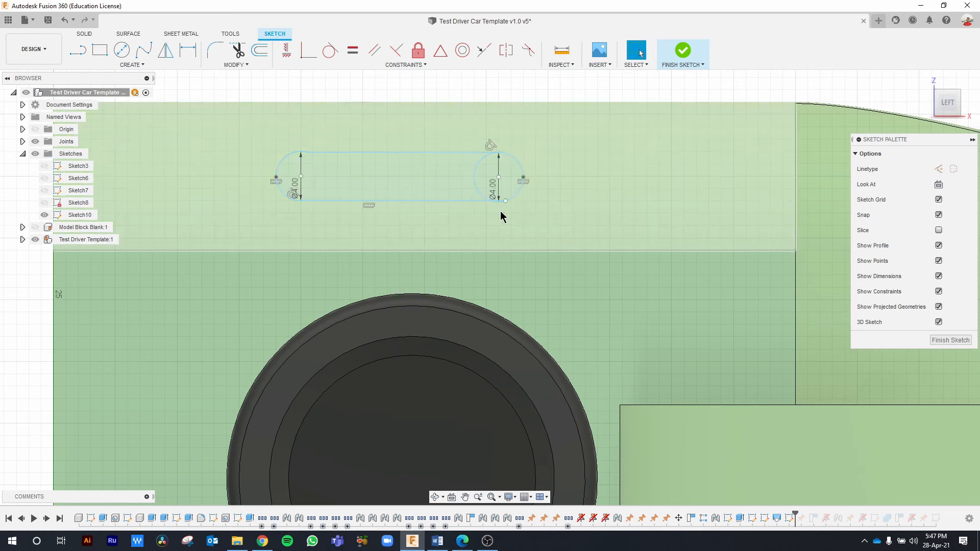
{"action": "left_click_drag", "start_coordinate": [505, 202], "coordinate": [498, 202]}
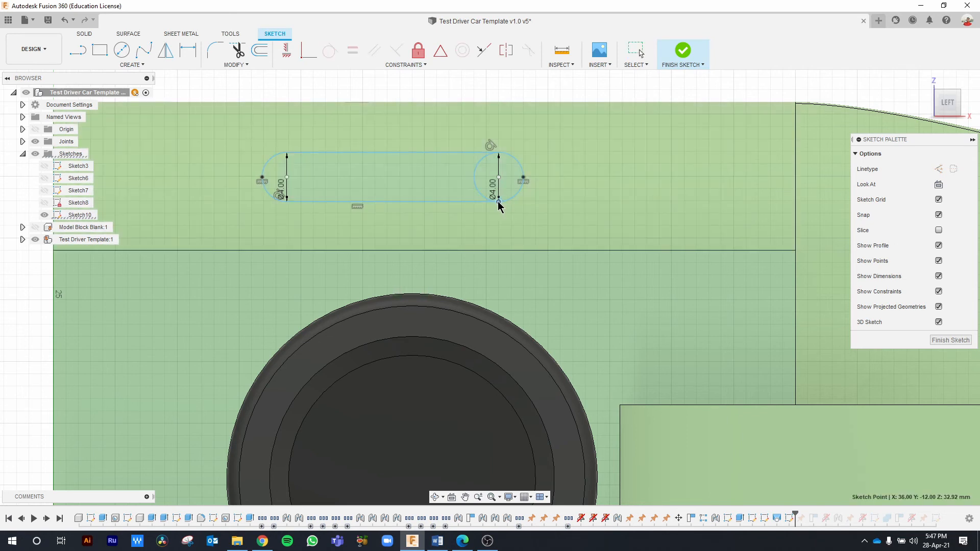
Step: Trim away the inner half of the forward circle to close the slot-shaped wing profile, and finish the sketch
{"action": "left_click", "coordinate": [239, 52]}
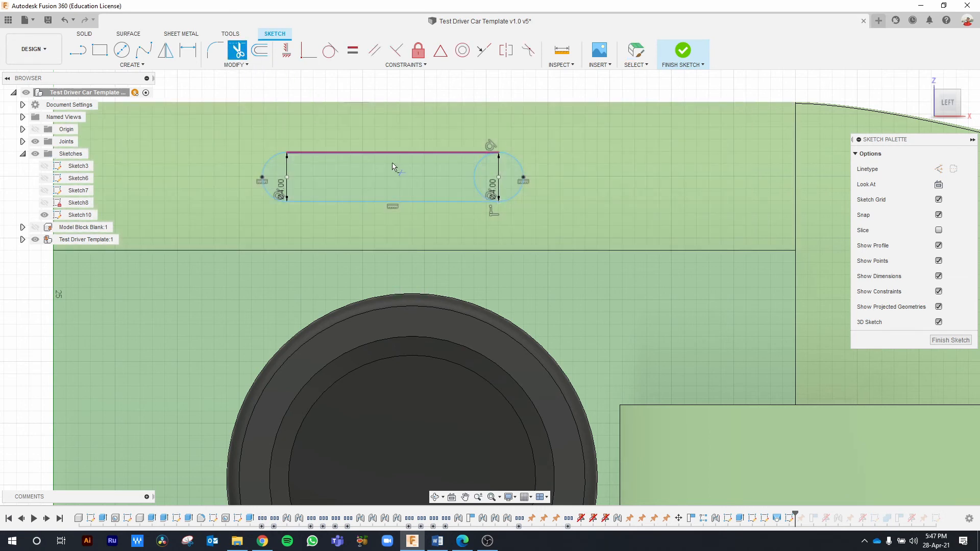
{"action": "left_click", "coordinate": [478, 177]}
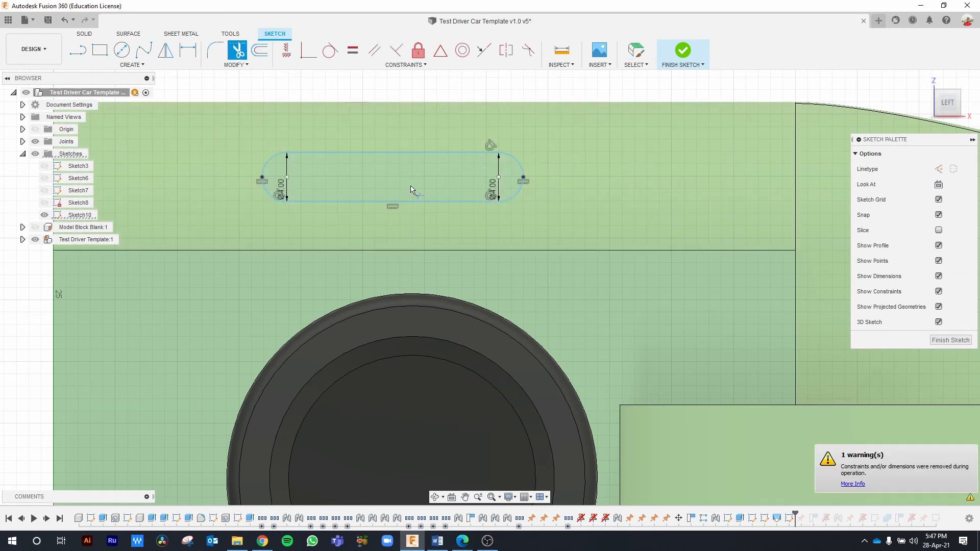
{"action": "key", "text": "Escape"}
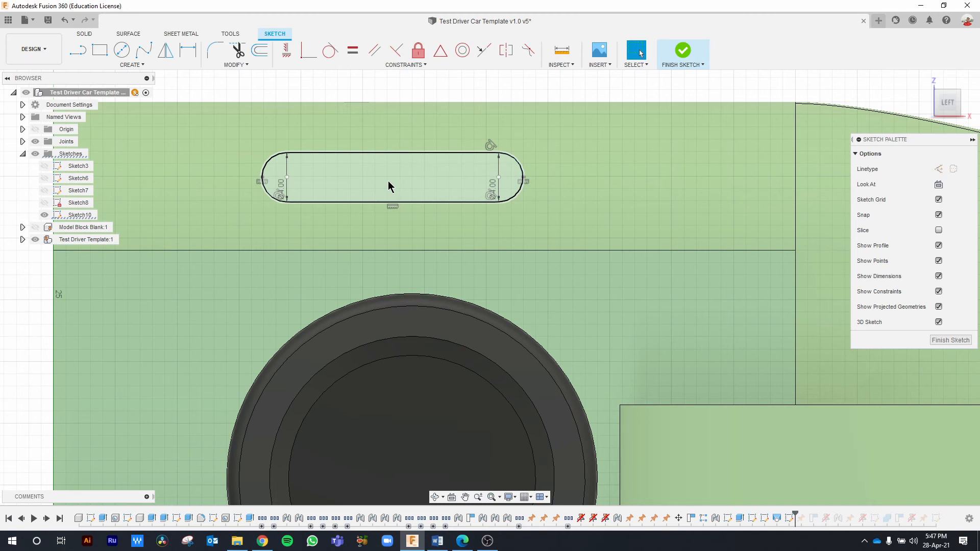
{"action": "left_click", "coordinate": [683, 51]}
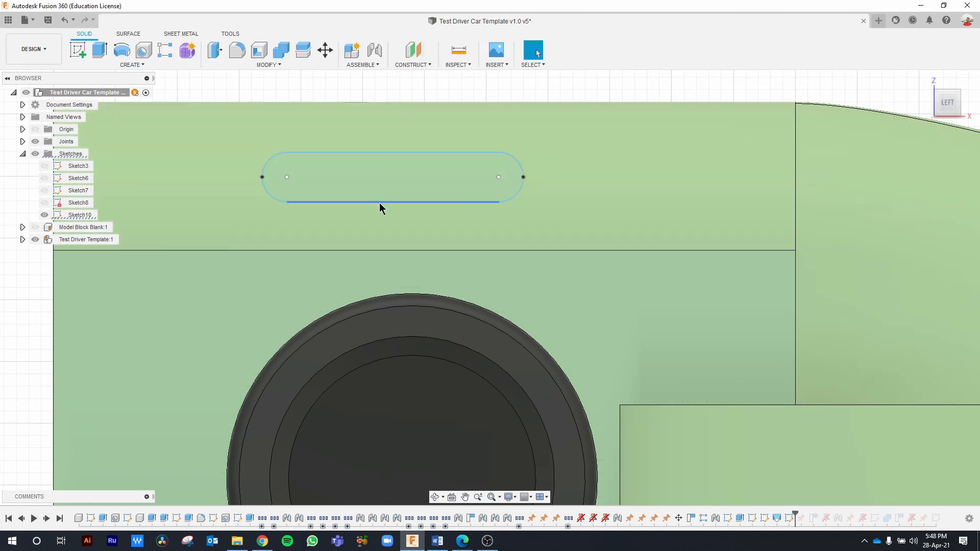
Step: Set up a two-sided extrusion of the slot-shaped wing profile, reaching 4 mm into the body with the Join operation
{"action": "mouse_move", "coordinate": [381, 208]}
{"action": "middle_mouse_down", "text": "shift"}
{"action": "mouse_move", "coordinate": [406, 203]}
{"action": "mouse_move", "coordinate": [447, 230]}
{"action": "mouse_move", "coordinate": [418, 286]}
{"action": "mouse_move", "coordinate": [592, 284]}
{"action": "mouse_move", "coordinate": [565, 289]}
{"action": "mouse_move", "coordinate": [577, 308]}
{"action": "middle_mouse_up", "text": "shift"}
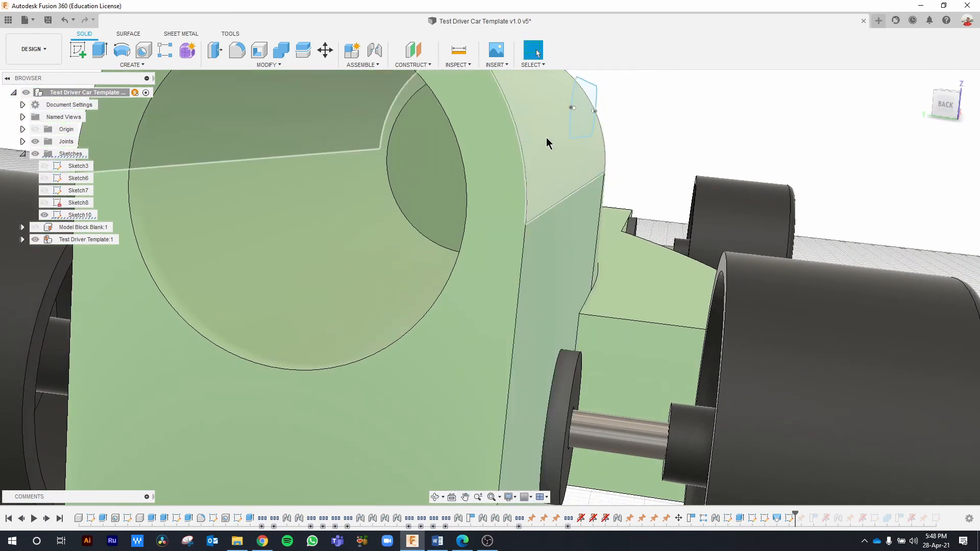
{"action": "mouse_move", "coordinate": [549, 124]}
{"action": "middle_mouse_down"}
{"action": "mouse_move", "coordinate": [523, 244]}
{"action": "mouse_move", "coordinate": [548, 241]}
{"action": "middle_mouse_up"}
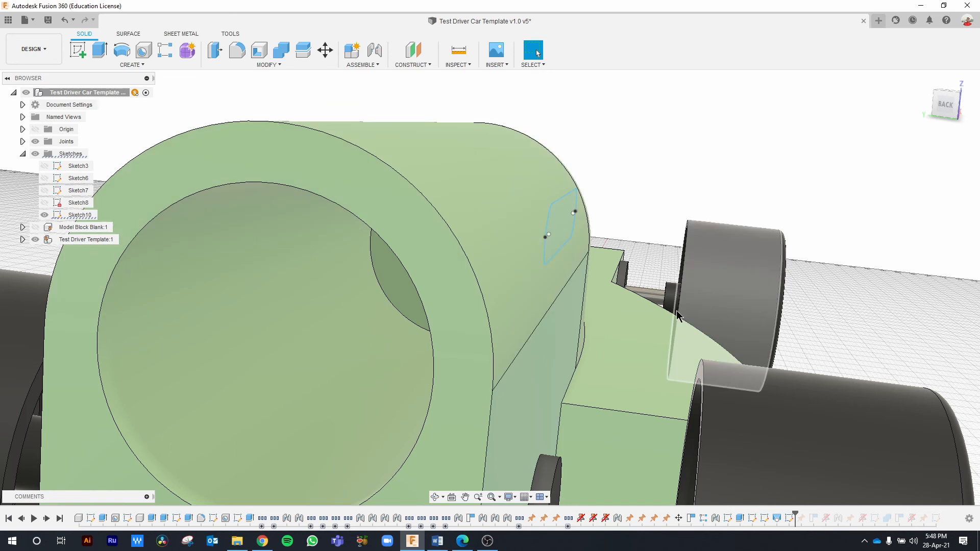
{"action": "left_click", "coordinate": [558, 228]}
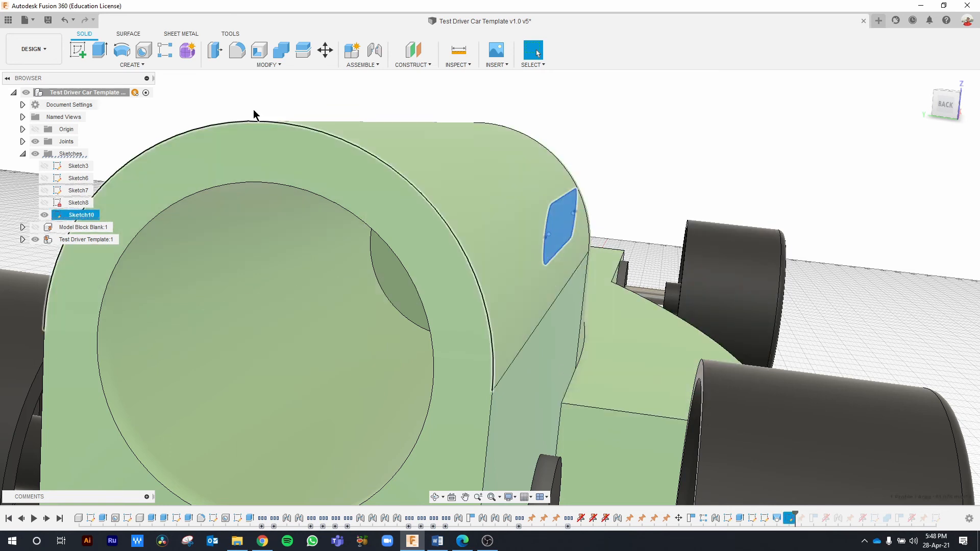
{"action": "left_click", "coordinate": [99, 51]}
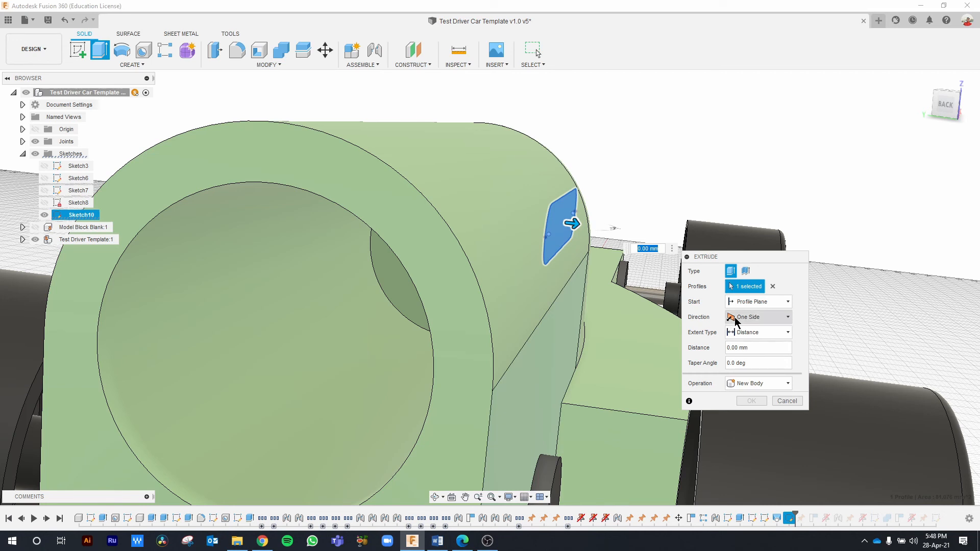
{"action": "left_click", "coordinate": [735, 320]}
{"action": "left_click", "coordinate": [749, 342]}
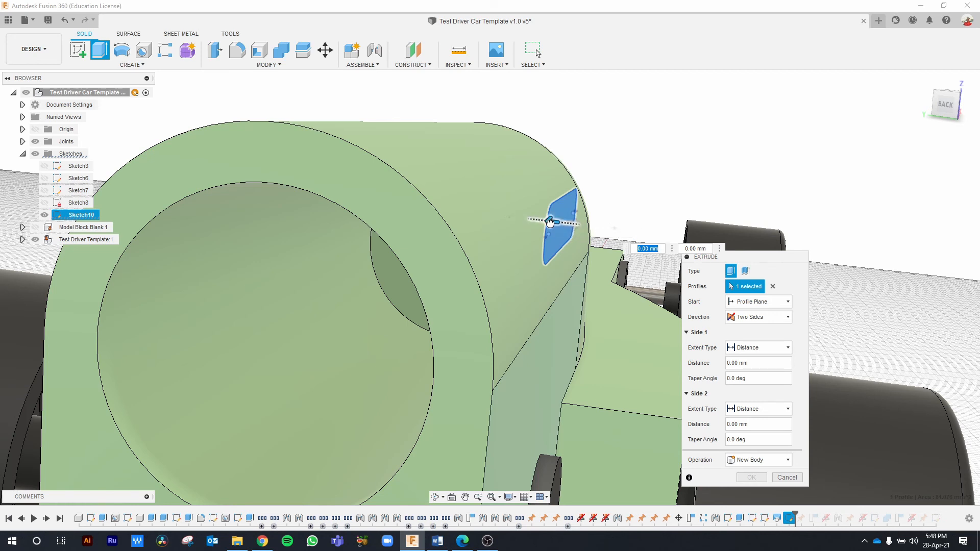
{"action": "left_click_drag", "start_coordinate": [550, 223], "coordinate": [491, 218]}
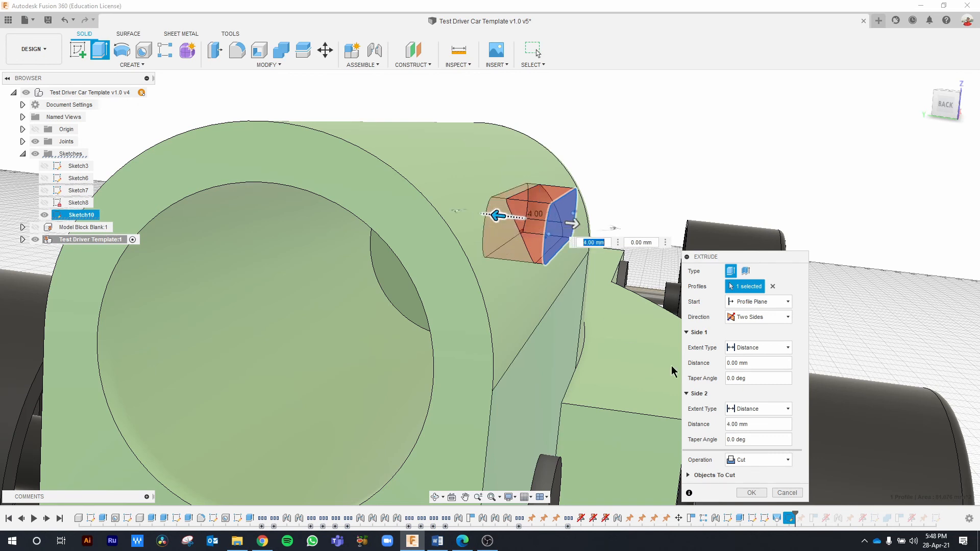
{"action": "left_click", "coordinate": [751, 463]}
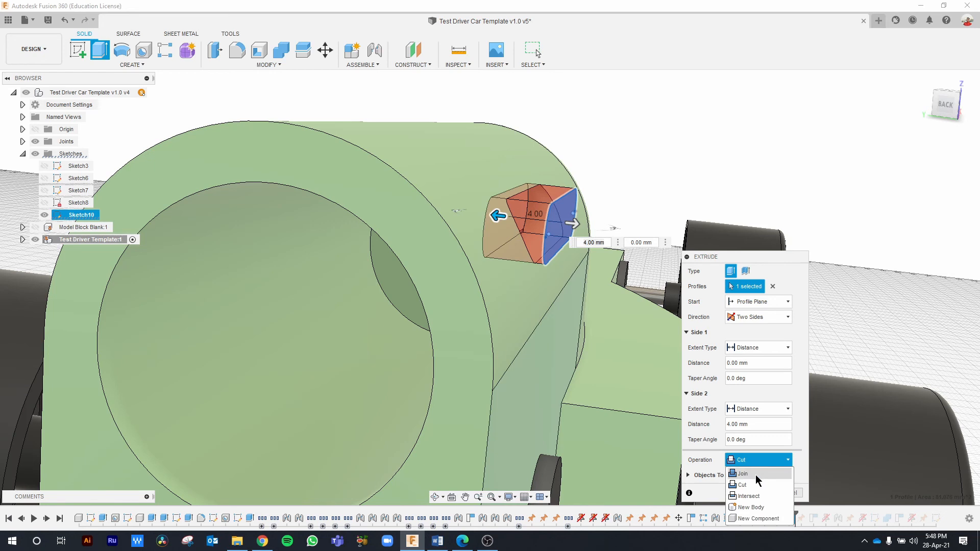
{"action": "left_click", "coordinate": [745, 474]}
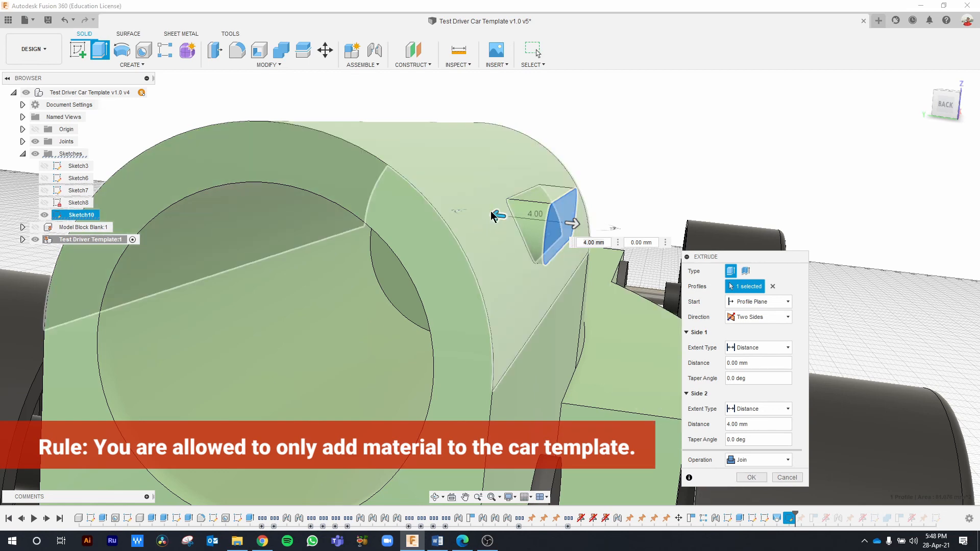
Step: Set the wing extrusion's inward distance to 3 mm so it meets the body without entering the cartridge chamber
{"action": "mouse_move", "coordinate": [508, 228]}
{"action": "middle_mouse_down", "text": "shift"}
{"action": "mouse_move", "coordinate": [501, 216]}
{"action": "mouse_move", "coordinate": [515, 215]}
{"action": "mouse_move", "coordinate": [495, 214]}
{"action": "middle_mouse_up", "text": "shift"}
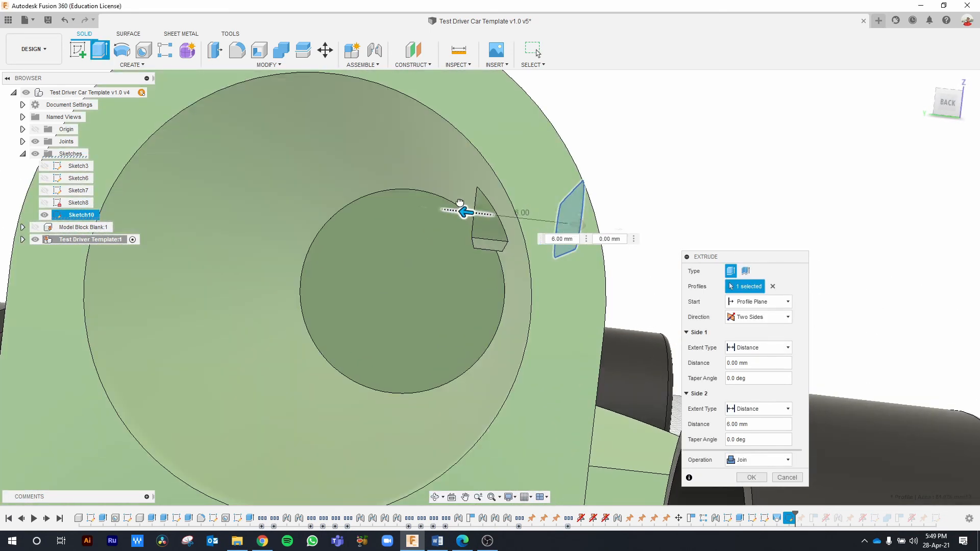
{"action": "left_click_drag", "start_coordinate": [500, 223], "coordinate": [511, 226]}
{"action": "middle_click_drag", "start_coordinate": [552, 236], "coordinate": [547, 243], "text": "shift"}
{"action": "mouse_move", "coordinate": [528, 236]}
{"action": "middle_mouse_down", "text": "shift"}
{"action": "mouse_move", "coordinate": [516, 217]}
{"action": "mouse_move", "coordinate": [552, 214]}
{"action": "mouse_move", "coordinate": [498, 217]}
{"action": "mouse_move", "coordinate": [528, 236]}
{"action": "middle_mouse_up", "text": "shift"}
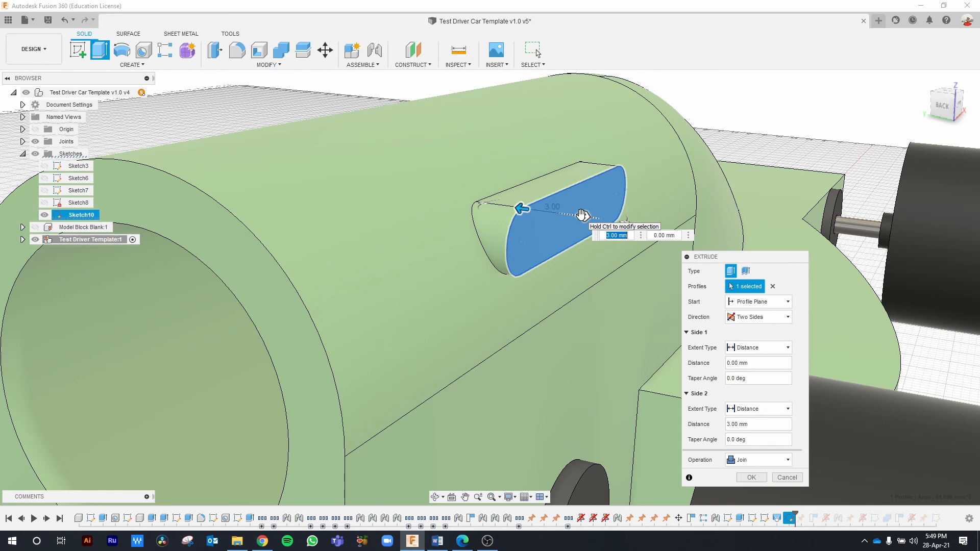
Step: Switch to the regulations PDF in the browser and look up the minimum wing segment size under T9.7 Span segments
{"action": "left_click", "coordinate": [466, 541]}
{"action": "scroll", "coordinate": [368, 306], "scroll_direction": "up", "scroll_amount": 8}
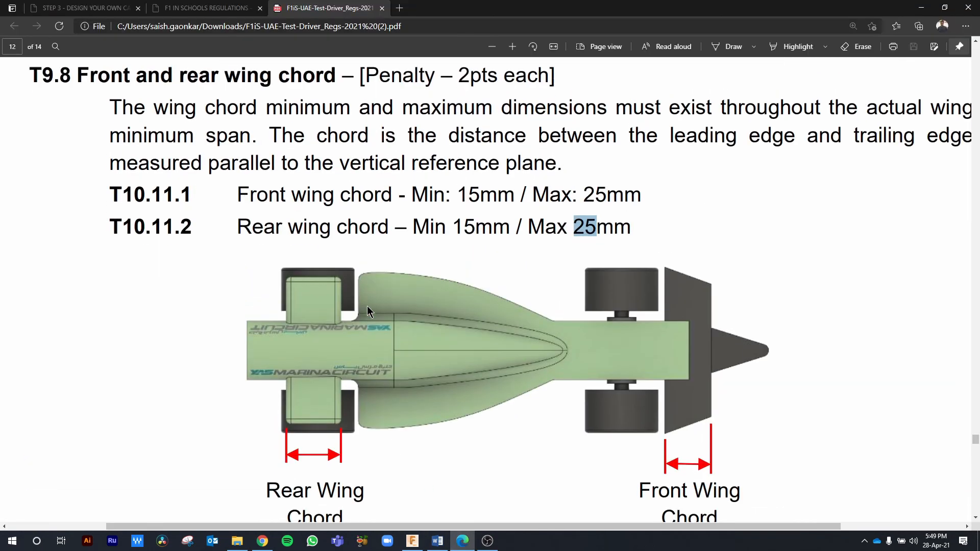
{"action": "scroll", "coordinate": [366, 305], "scroll_direction": "up", "scroll_amount": 4}
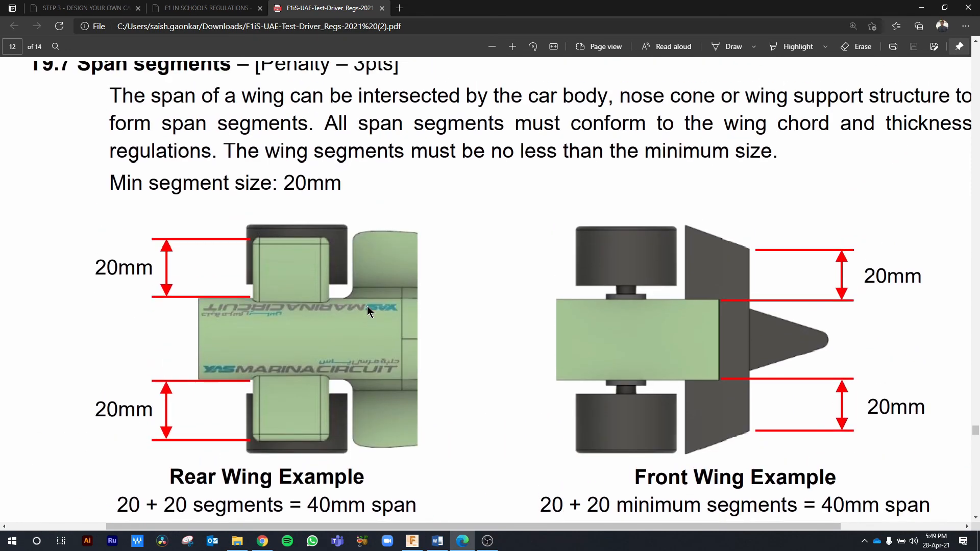
{"action": "scroll", "coordinate": [367, 305], "scroll_direction": "down", "scroll_amount": 2}
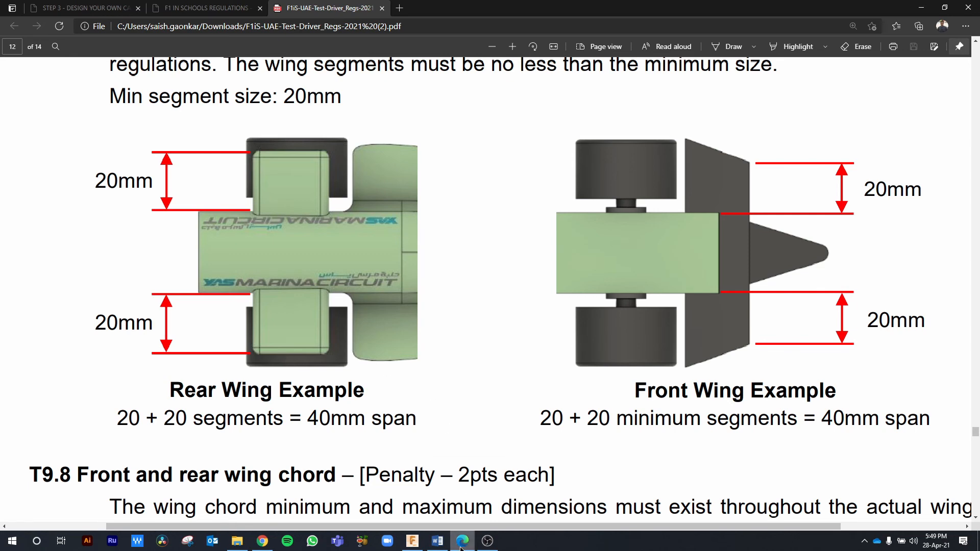
Step: Switch back to Fusion 360, set the wing extrusion's outward distance to 20 mm and complete the extrusion
{"action": "left_click", "coordinate": [415, 543]}
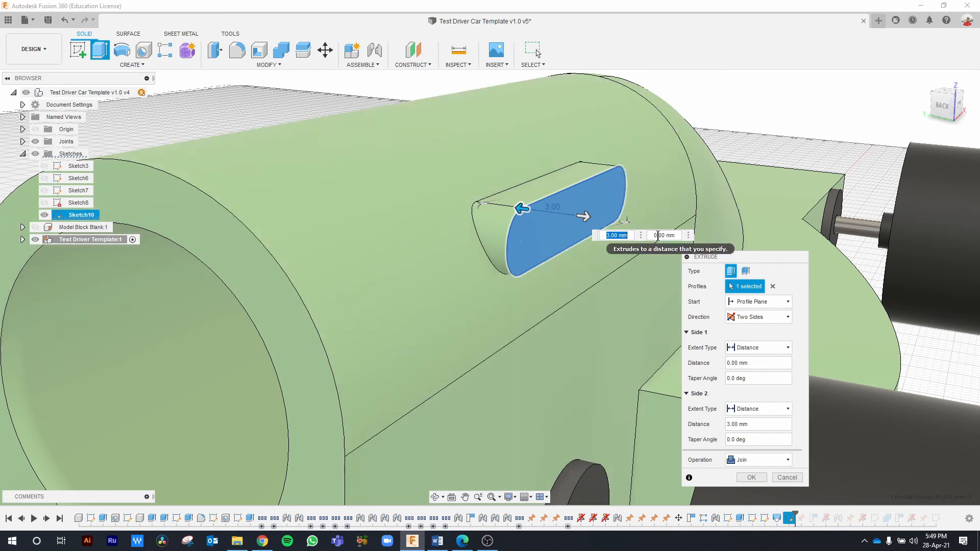
{"action": "left_click", "coordinate": [658, 235]}
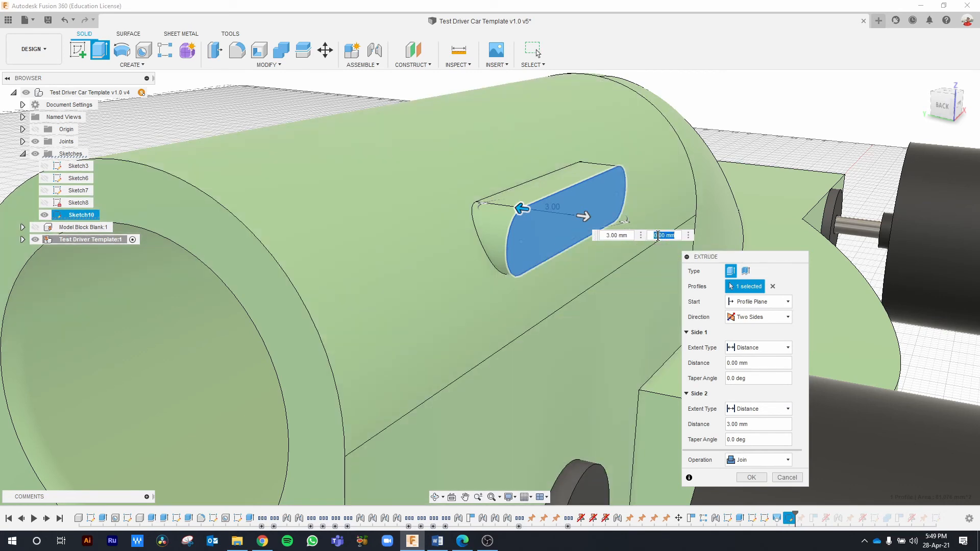
{"action": "type", "text": "20mm"}
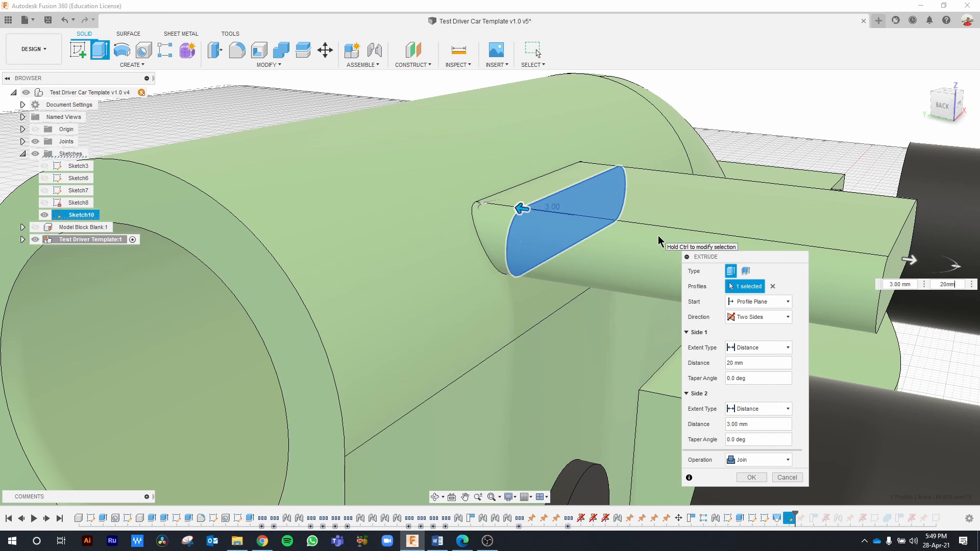
{"action": "key", "text": "Return"}
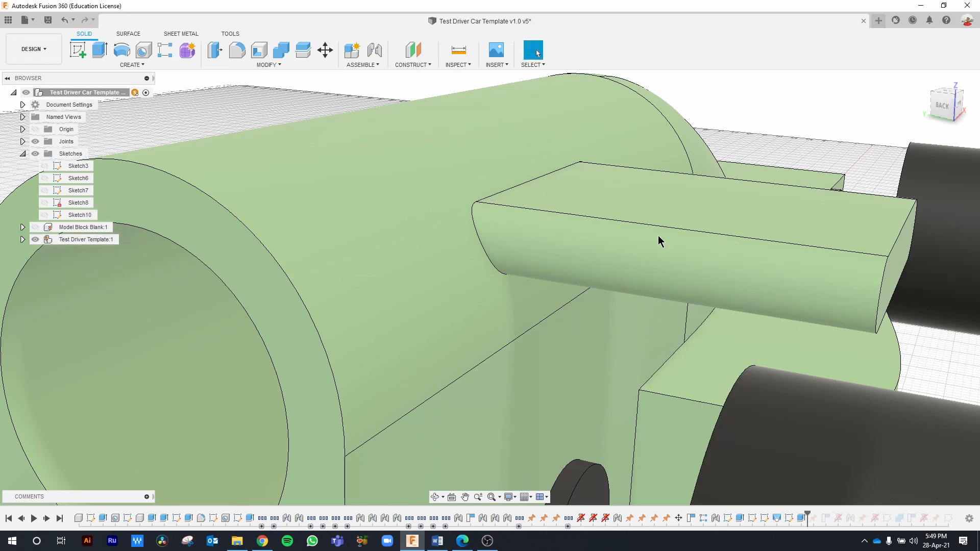
{"action": "scroll", "coordinate": [664, 274], "scroll_direction": "down", "scroll_amount": 5}
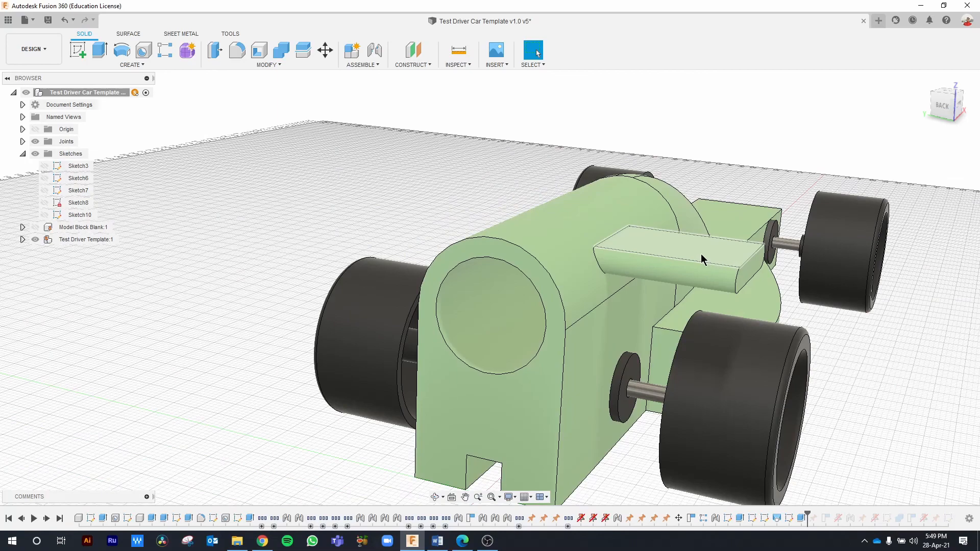
{"action": "middle_click_drag", "start_coordinate": [678, 259], "coordinate": [640, 277], "text": "shift"}
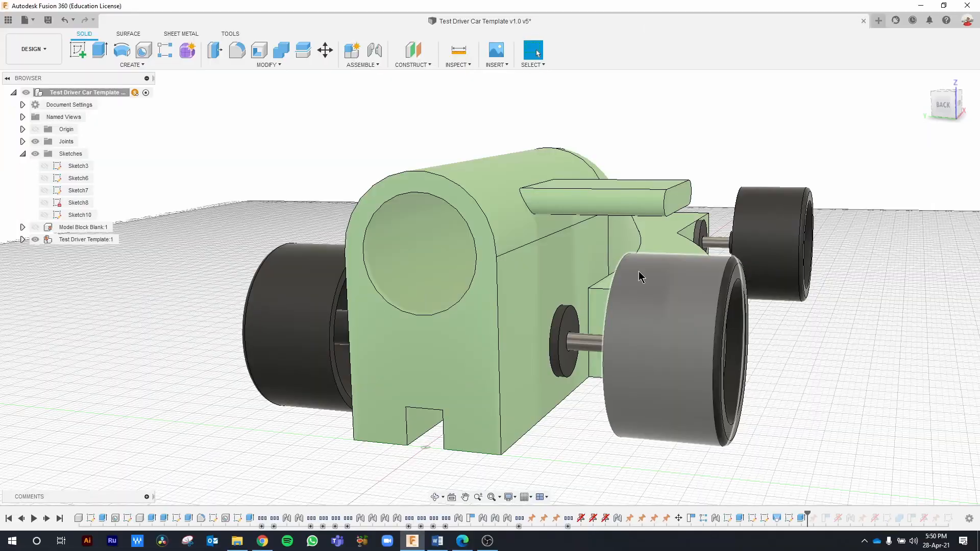
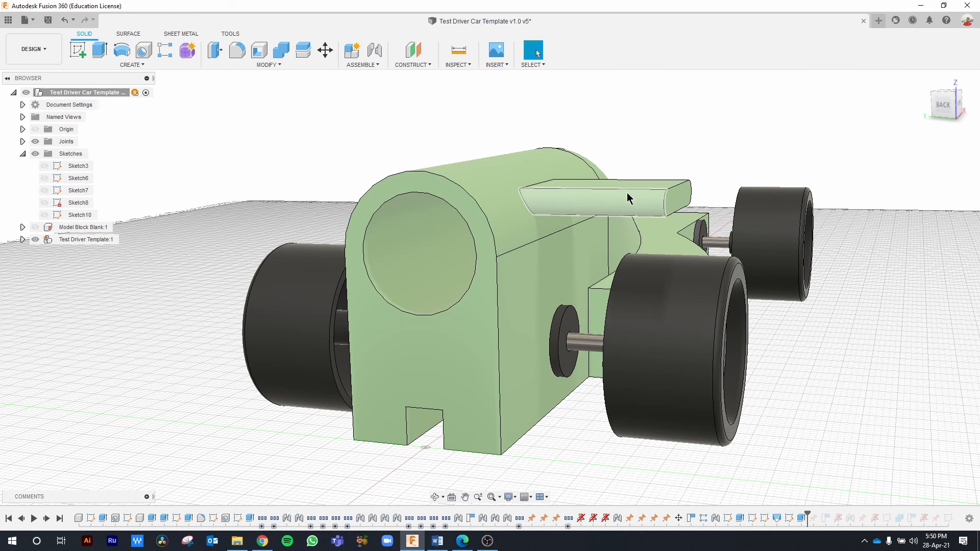
Step: Mirror the rear wing extrusion as a feature across the vertical origin plane running lengthwise through the car
{"action": "left_click", "coordinate": [137, 64]}
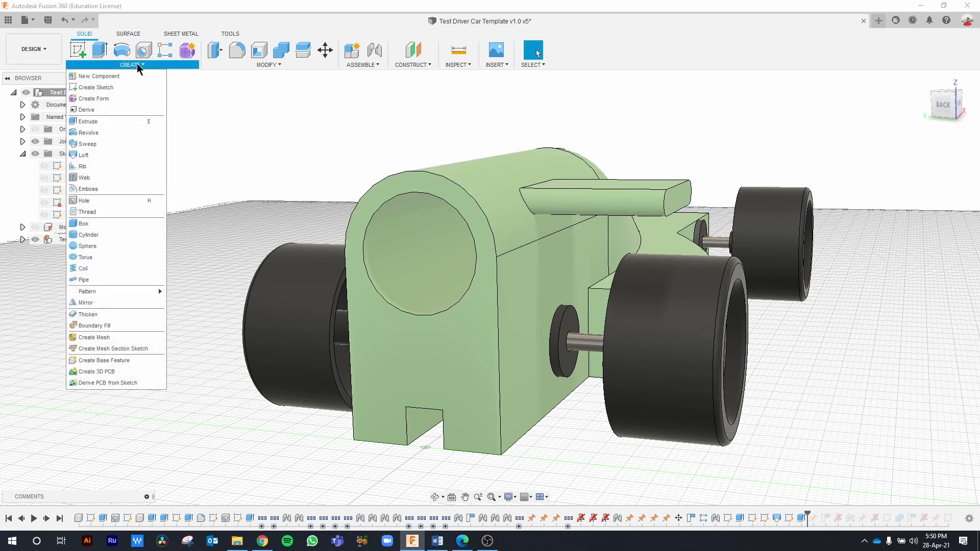
{"action": "left_click", "coordinate": [130, 303]}
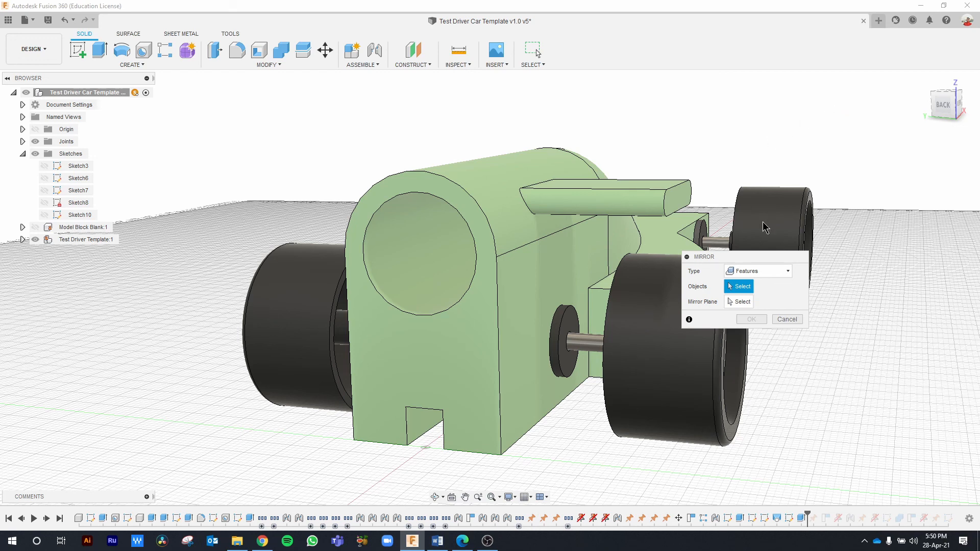
{"action": "left_click", "coordinate": [752, 273]}
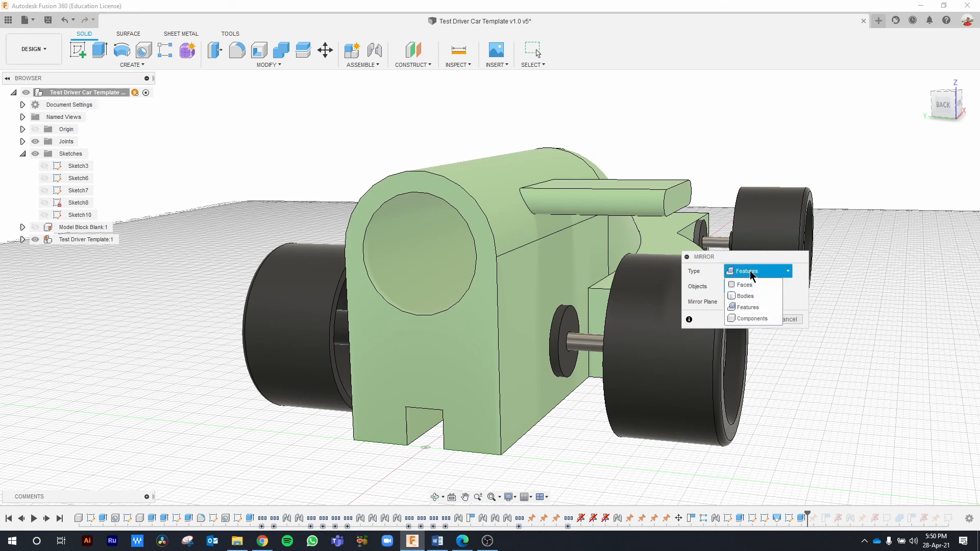
{"action": "left_click", "coordinate": [759, 309]}
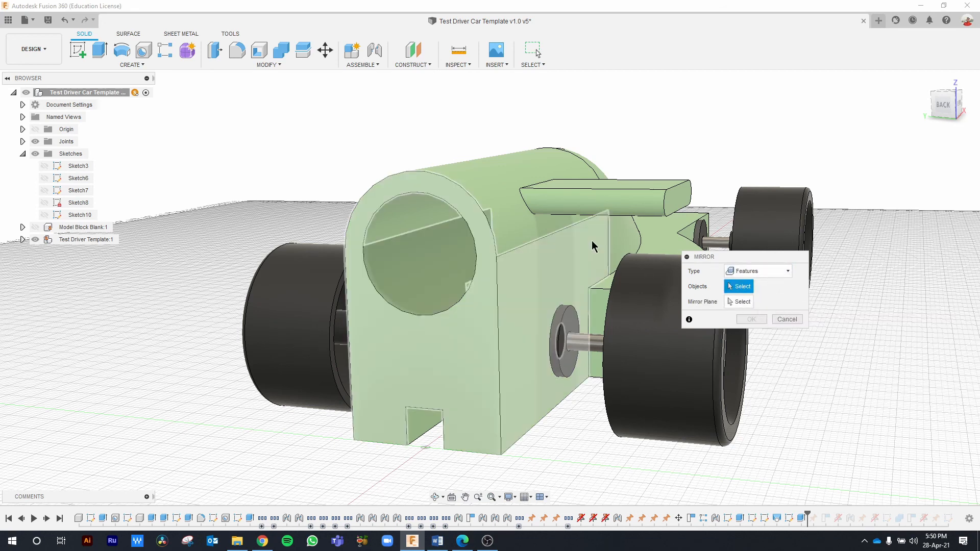
{"action": "left_click", "coordinate": [590, 199]}
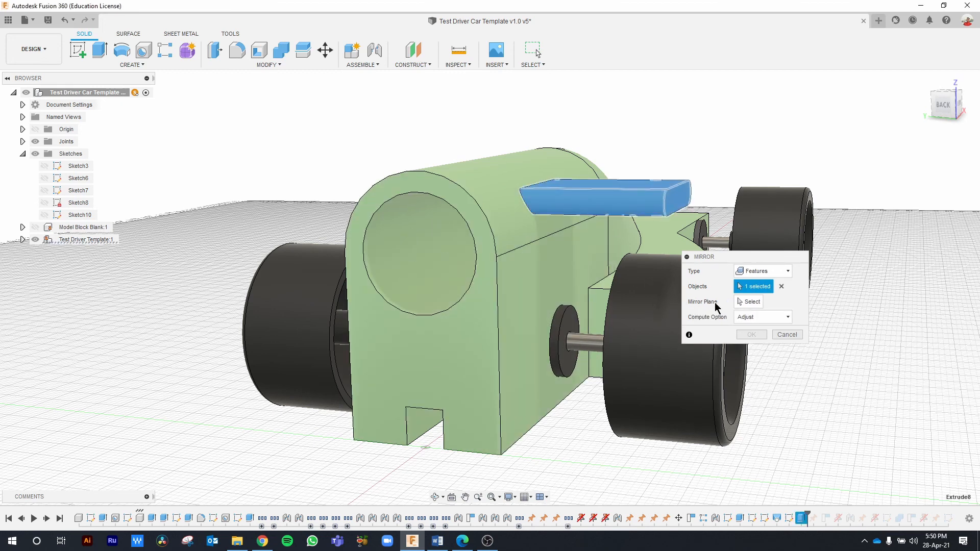
{"action": "left_click", "coordinate": [749, 302]}
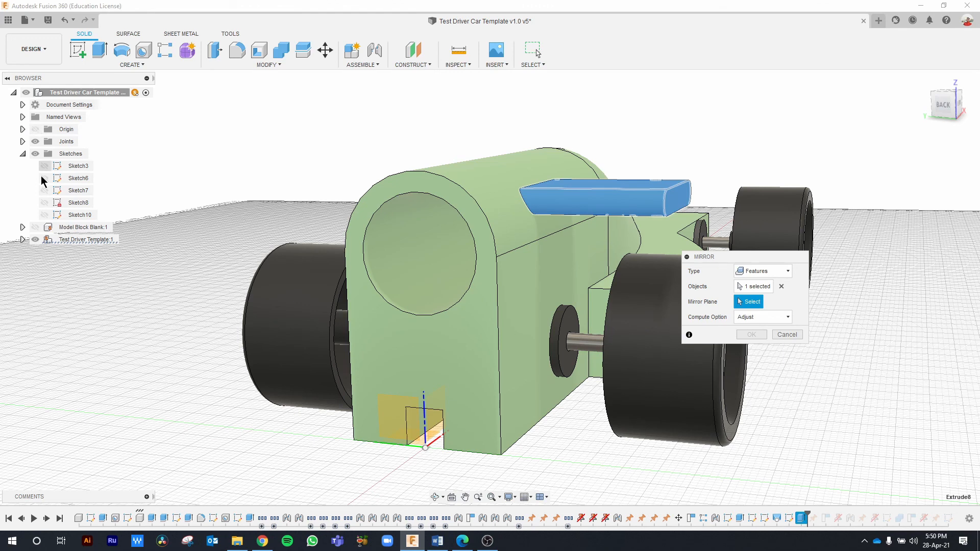
{"action": "scroll", "coordinate": [439, 425], "scroll_direction": "up", "scroll_amount": 5}
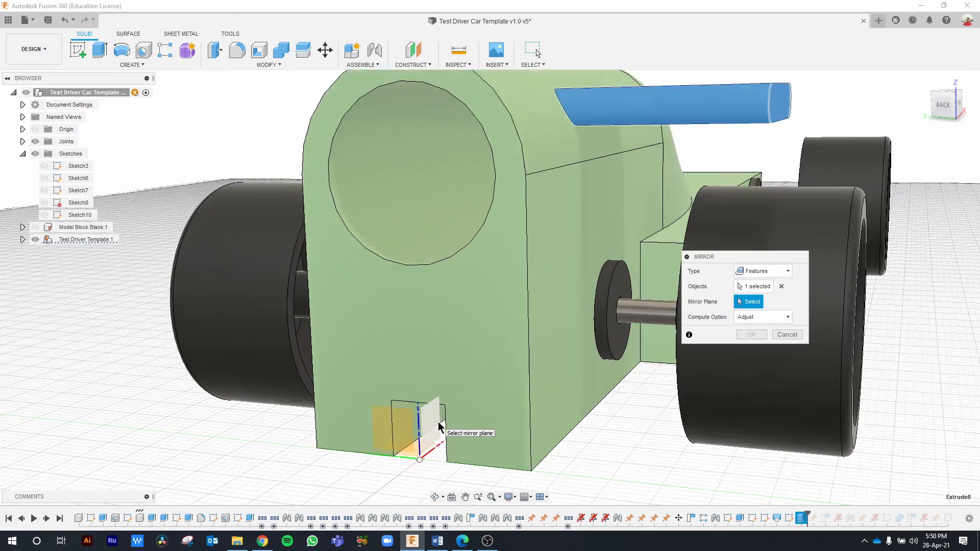
{"action": "left_click", "coordinate": [420, 452]}
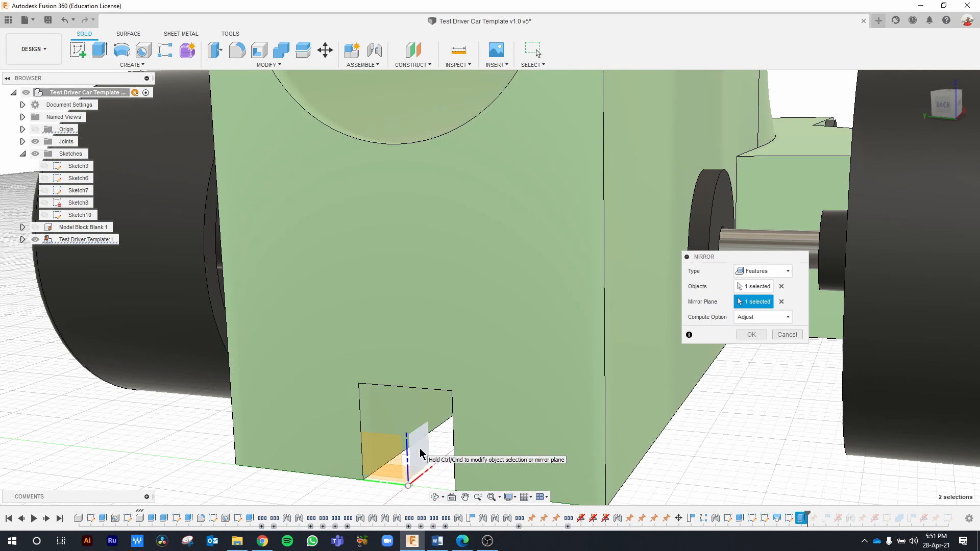
{"action": "scroll", "coordinate": [421, 453], "scroll_direction": "down", "scroll_amount": 10}
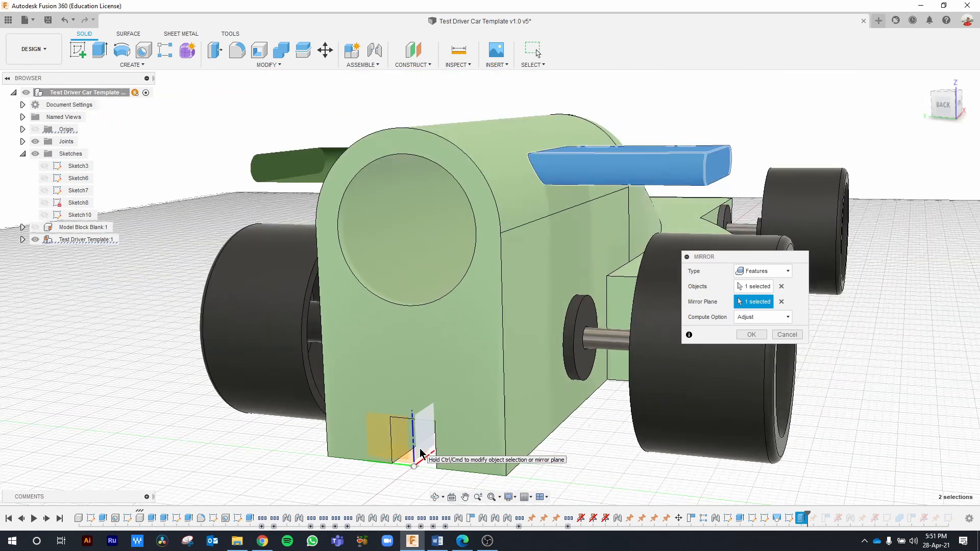
{"action": "mouse_move", "coordinate": [278, 130]}
{"action": "middle_mouse_down", "text": "shift"}
{"action": "mouse_move", "coordinate": [269, 118]}
{"action": "mouse_move", "coordinate": [293, 125]}
{"action": "mouse_move", "coordinate": [274, 119]}
{"action": "middle_mouse_up", "text": "shift"}
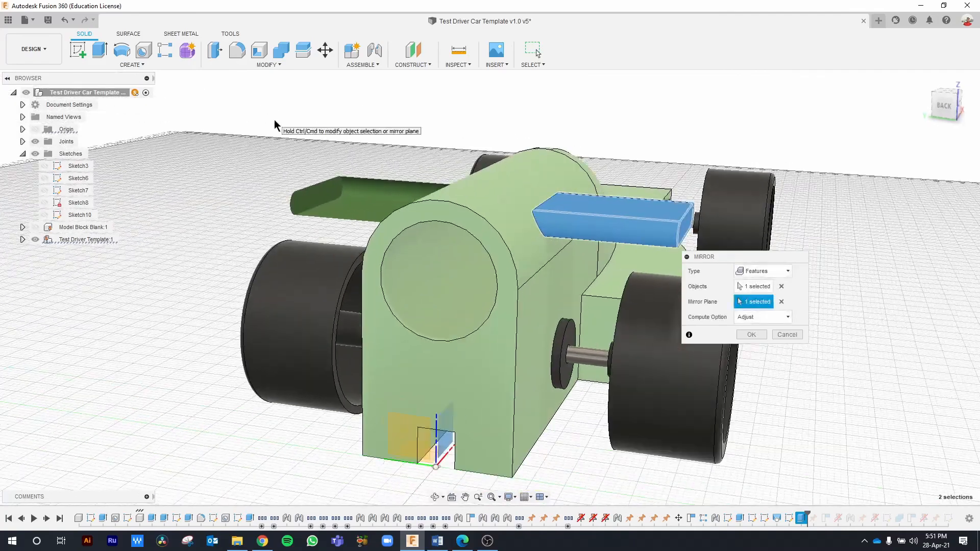
{"action": "left_click", "coordinate": [745, 336]}
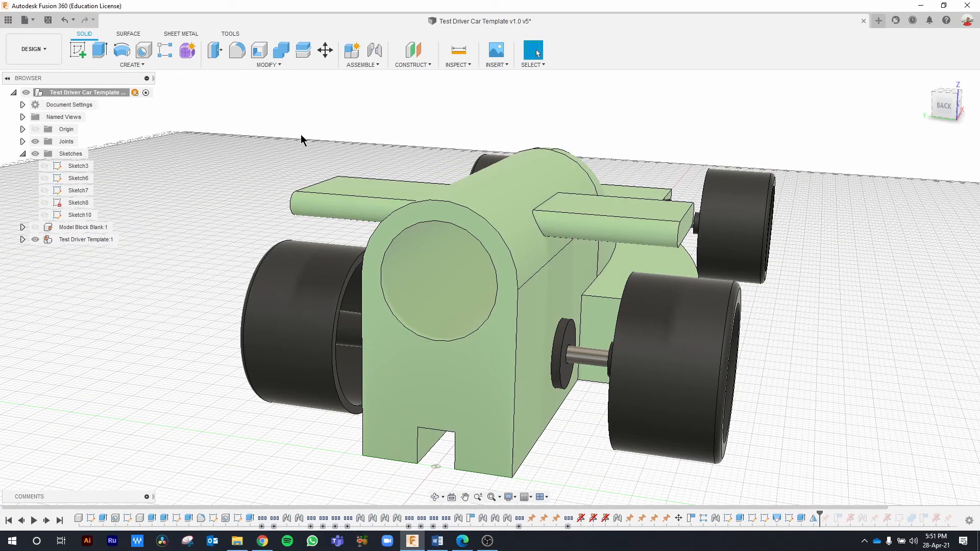
{"action": "mouse_move", "coordinate": [301, 137]}
{"action": "middle_mouse_down", "text": "shift"}
{"action": "mouse_move", "coordinate": [315, 145]}
{"action": "mouse_move", "coordinate": [302, 153]}
{"action": "mouse_move", "coordinate": [304, 173]}
{"action": "mouse_move", "coordinate": [302, 145]}
{"action": "middle_mouse_up", "text": "shift"}
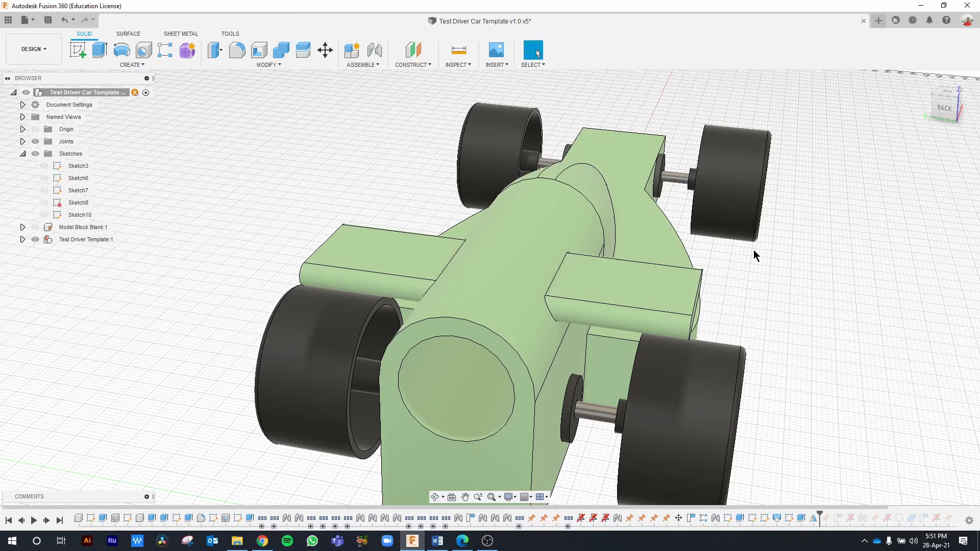
{"action": "left_click", "coordinate": [924, 80]}
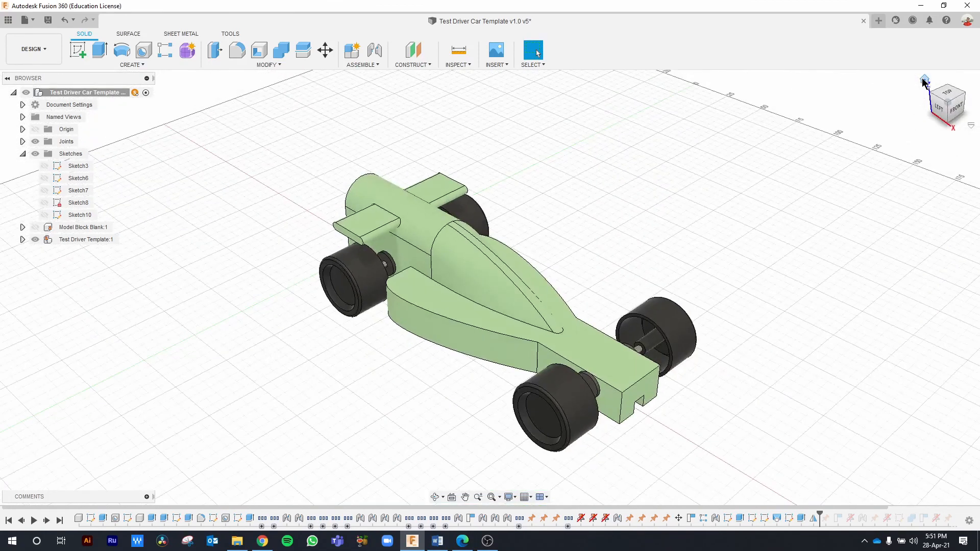